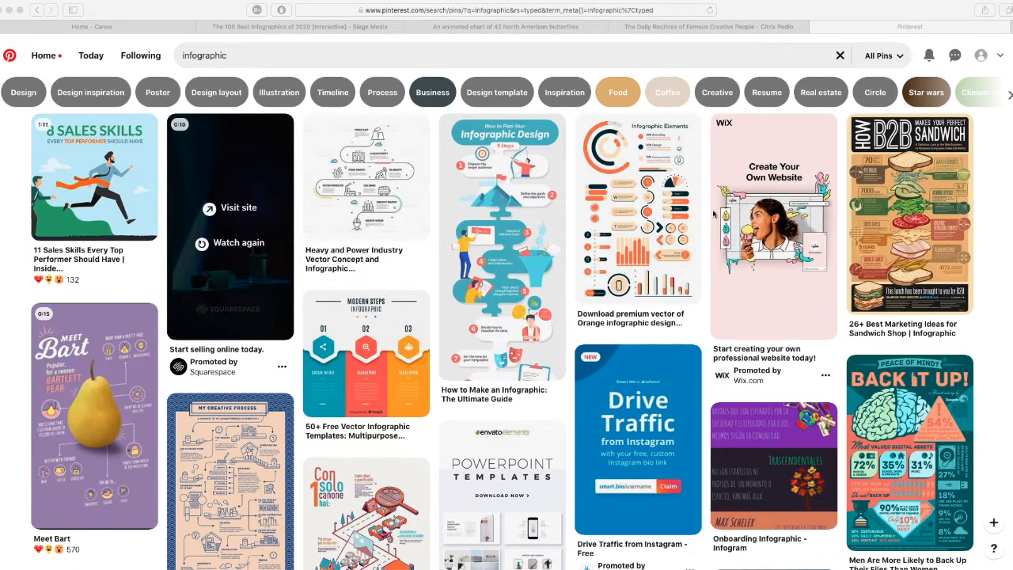
# - Look through the pins found for "infographic" to examine different infographic layouts and styles
pyautogui.scroll(-1, 934, 297)
pyautogui.scroll(1, 945, 300)
pyautogui.scroll(-1, 933, 190)
pyautogui.scroll(1, 937, 161)
pyautogui.scroll(-5, 984, 289)
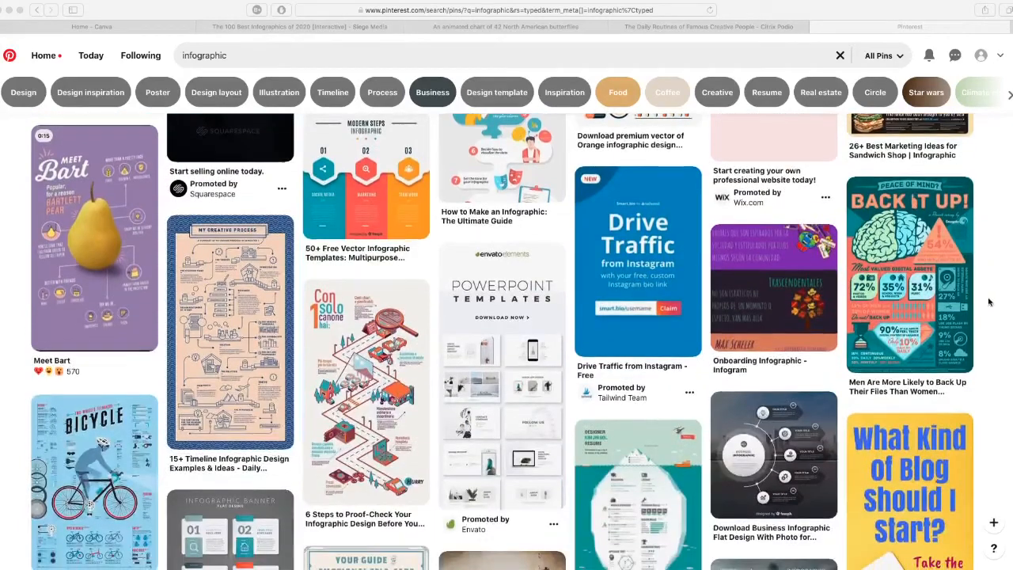
pyautogui.scroll(-1, 942, 282)
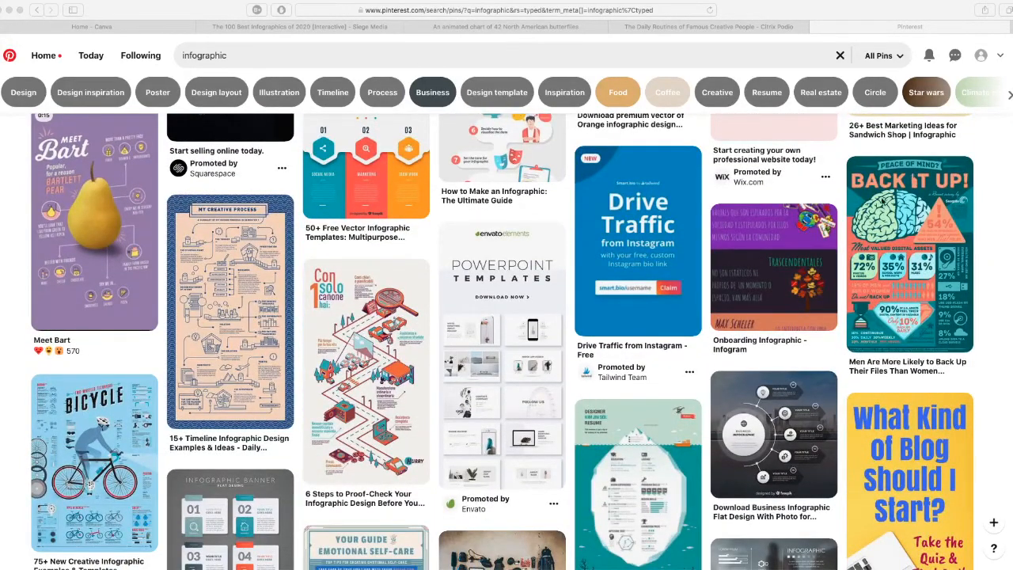
pyautogui.scroll(-2, 953, 284)
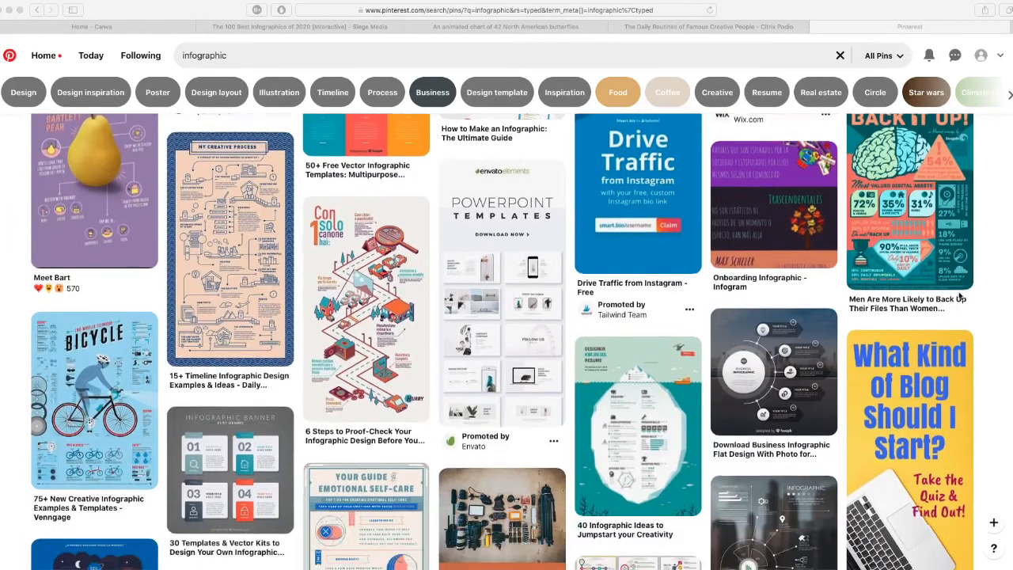
pyautogui.scroll(5, 959, 295)
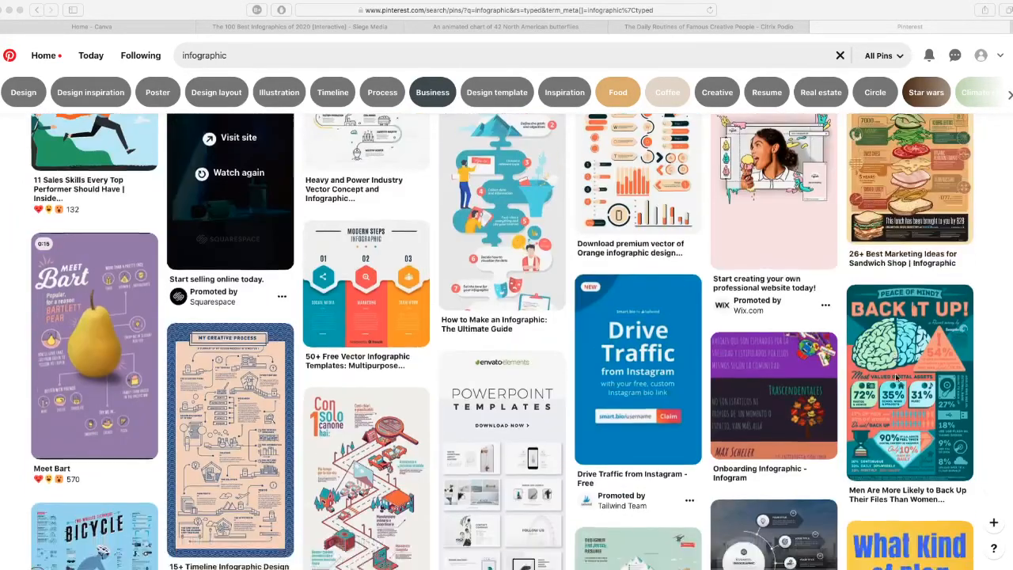
pyautogui.scroll(-10, 902, 364)
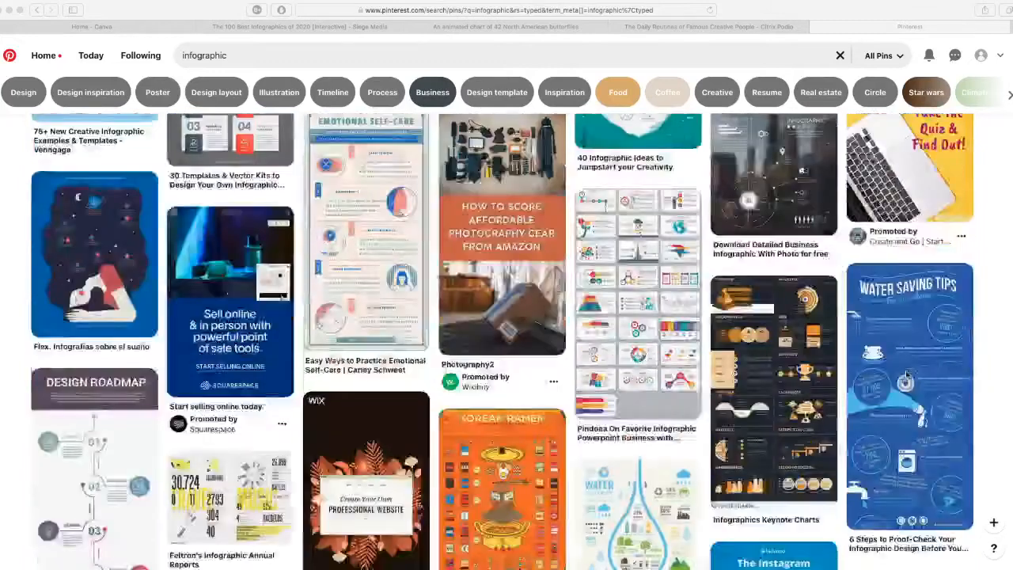
pyautogui.scroll(1, 407, 318)
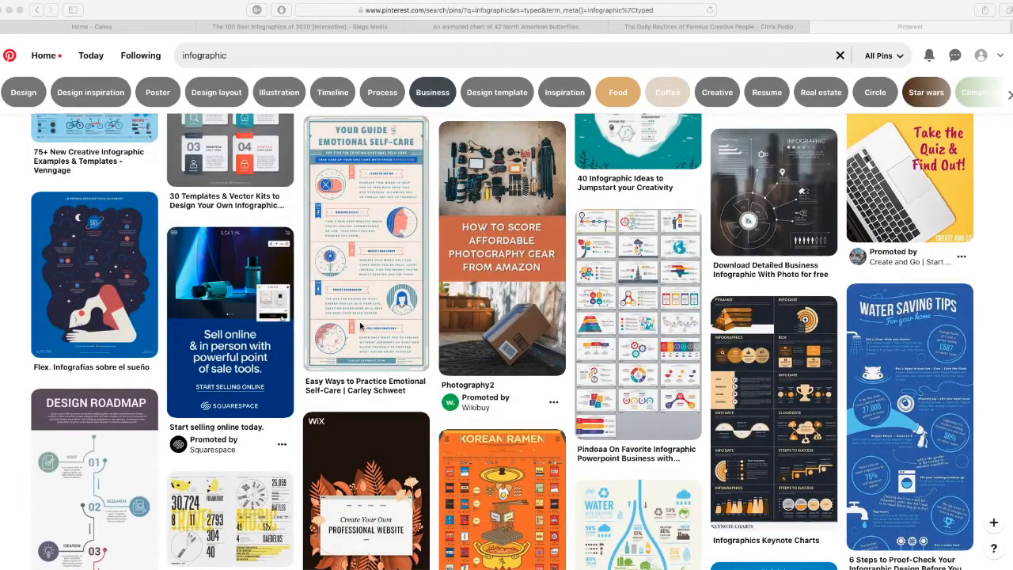
pyautogui.scroll(1, 360, 324)
pyautogui.scroll(-4, 361, 321)
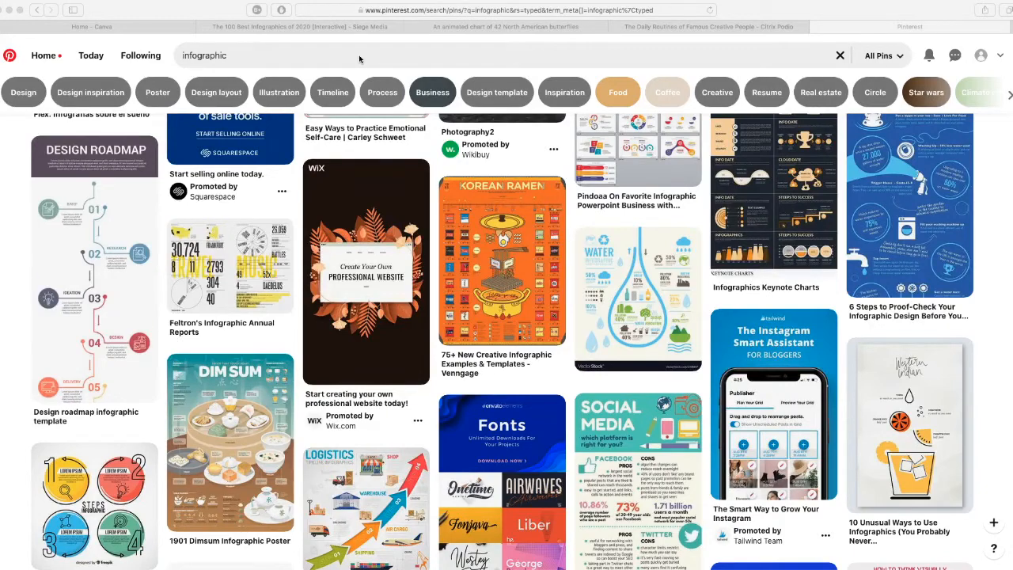
# - Examine the example infographics on the open daily routines, 42 North American butterflies and 100 Best Infographics of 2020 pages
pyautogui.click(788, 27)
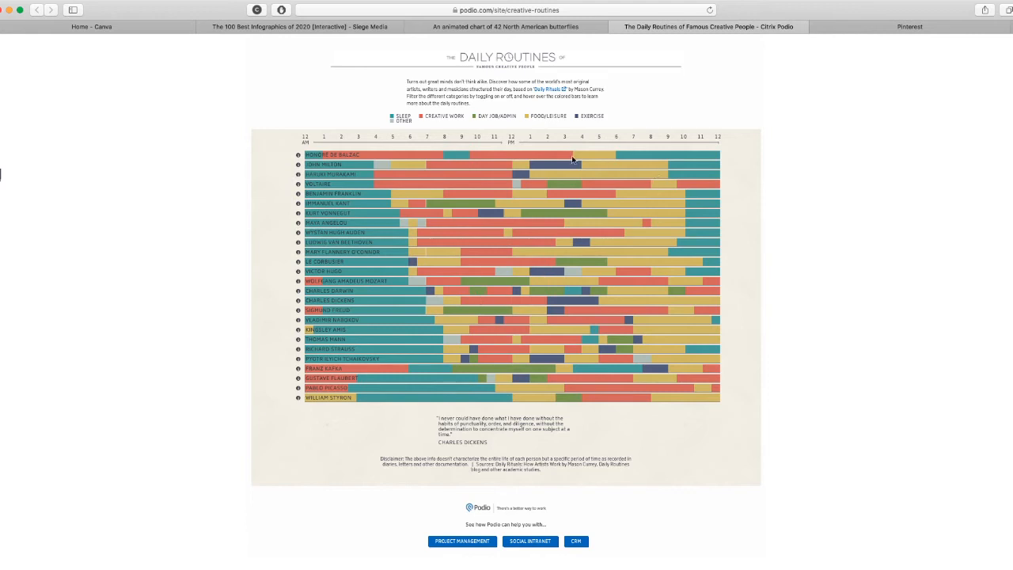
pyautogui.click(526, 26)
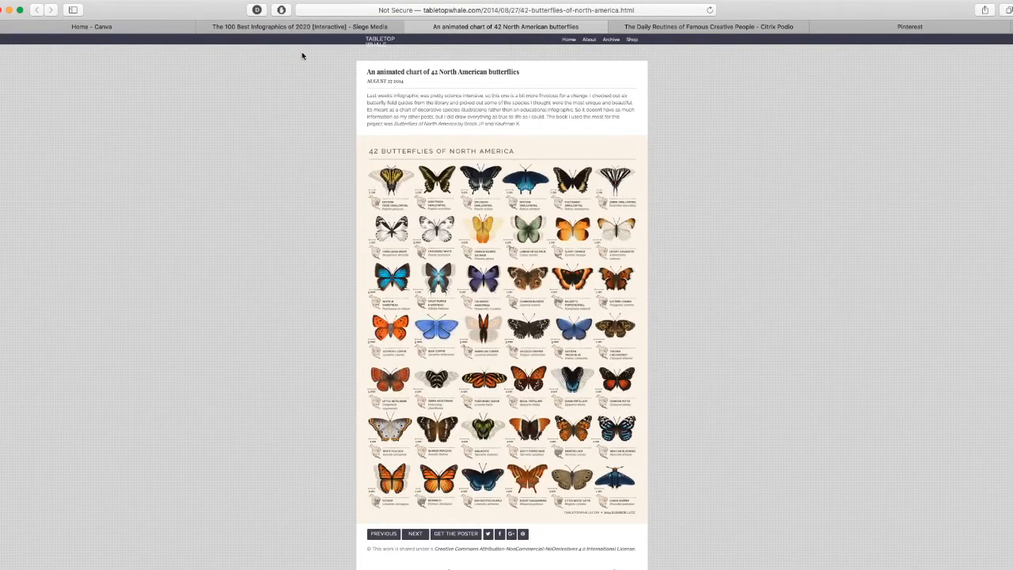
pyautogui.click(301, 26)
pyautogui.scroll(-5, 606, 277)
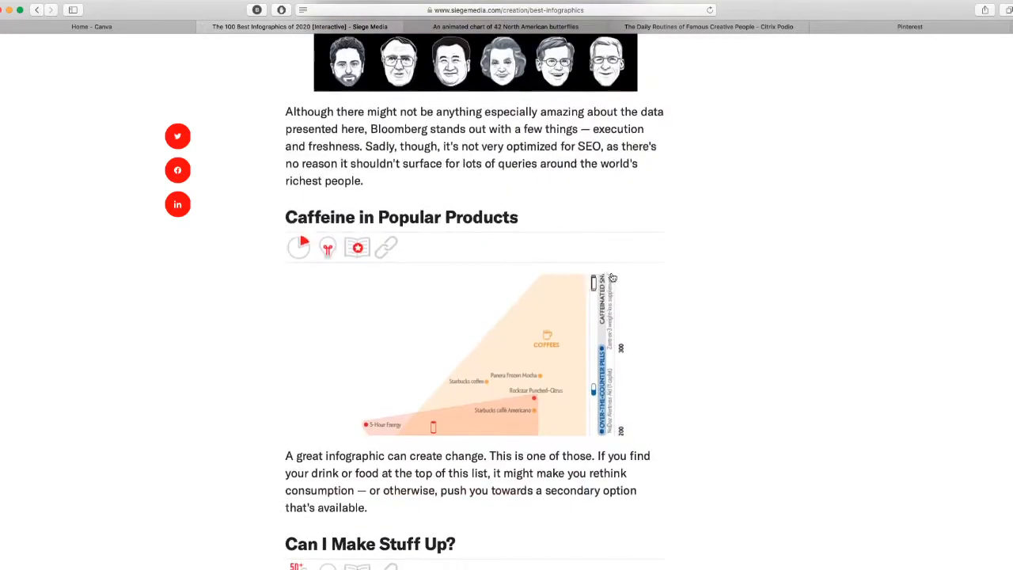
pyautogui.scroll(3, 612, 279)
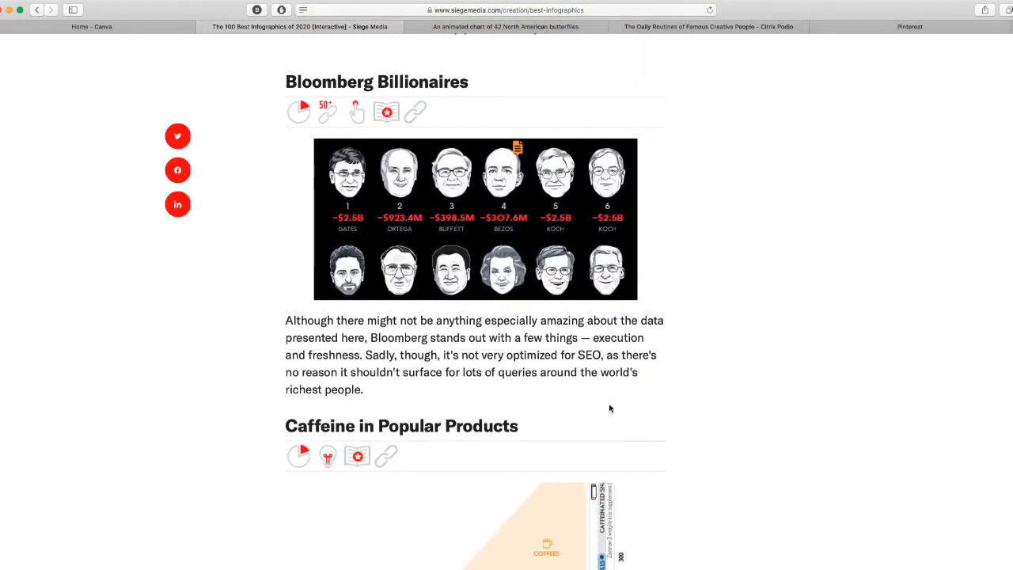
pyautogui.scroll(-4, 701, 395)
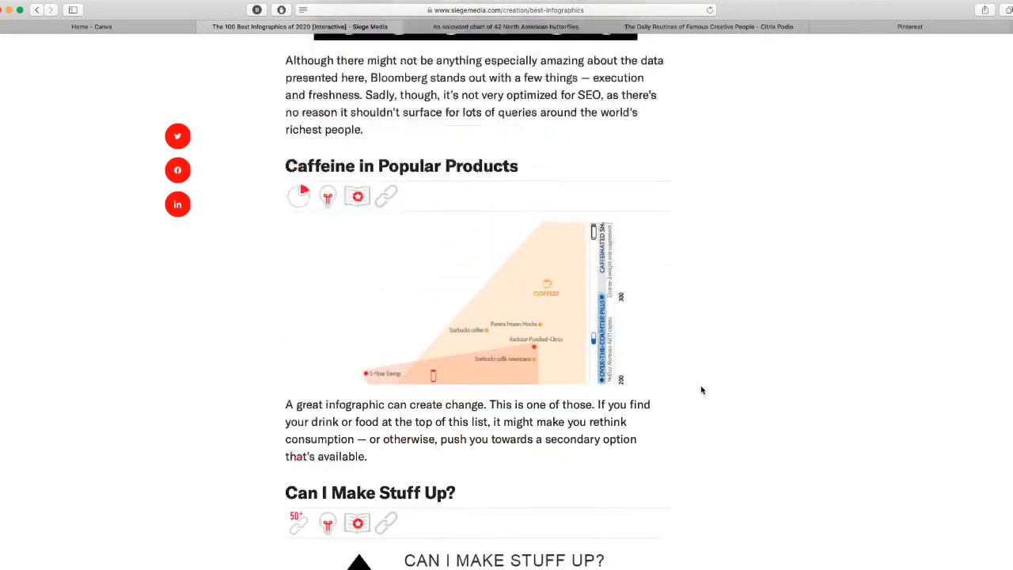
pyautogui.scroll(6, 701, 389)
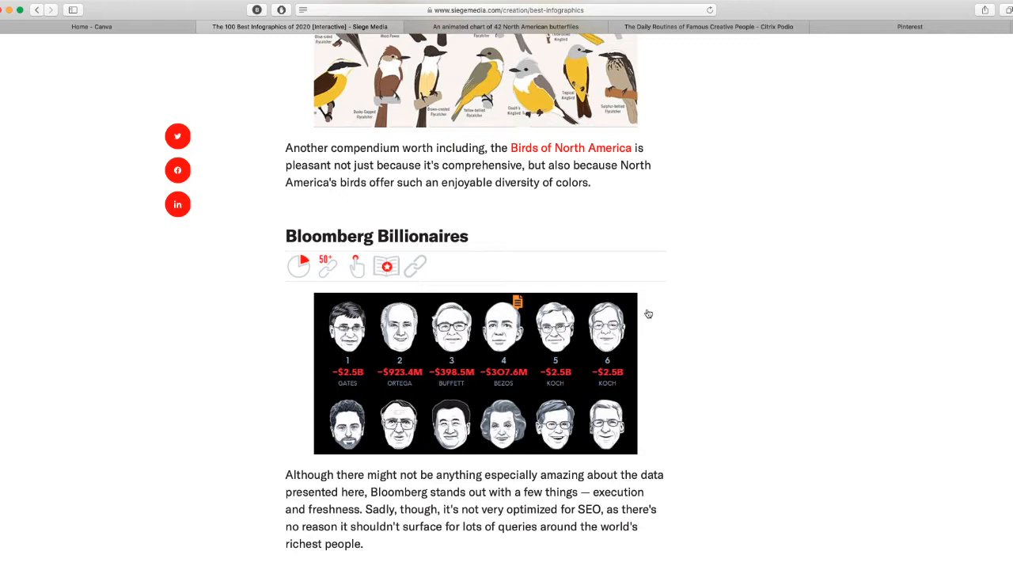
# - Switch to Canva and start a custom-size design with a width of 1000 px and a height of 1500 px
pyautogui.click(144, 30)
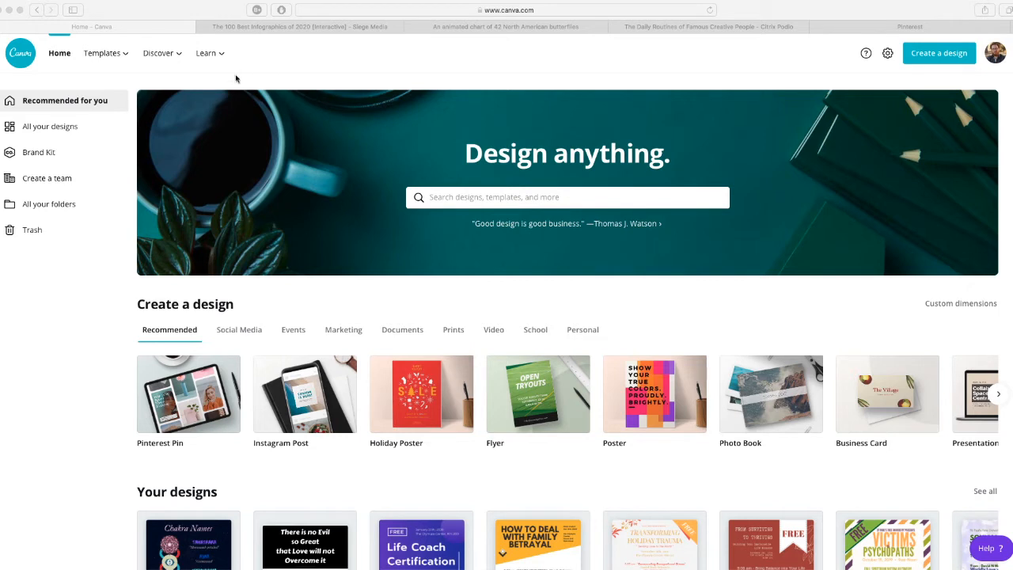
pyautogui.click(688, 62)
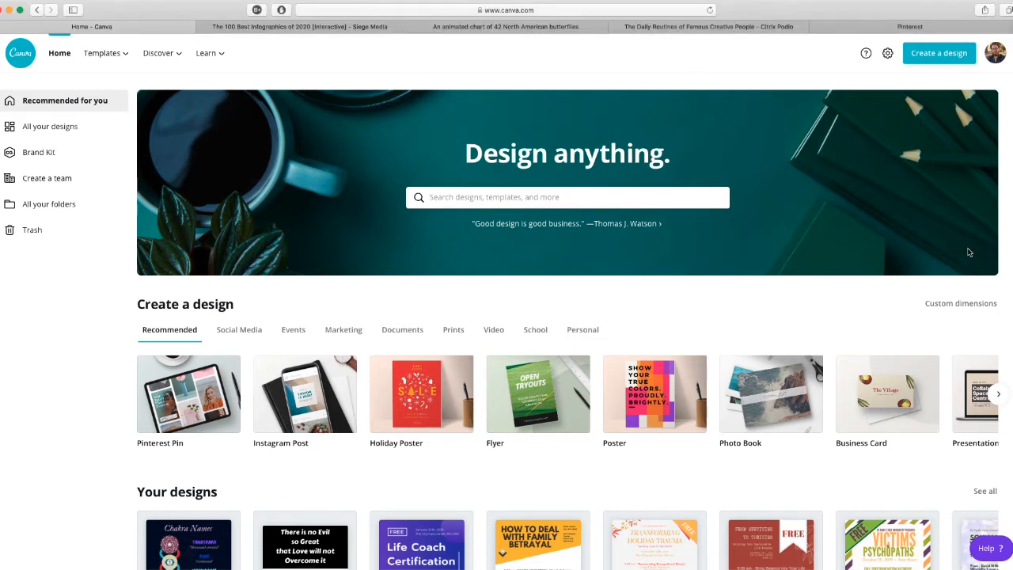
pyautogui.click(958, 57)
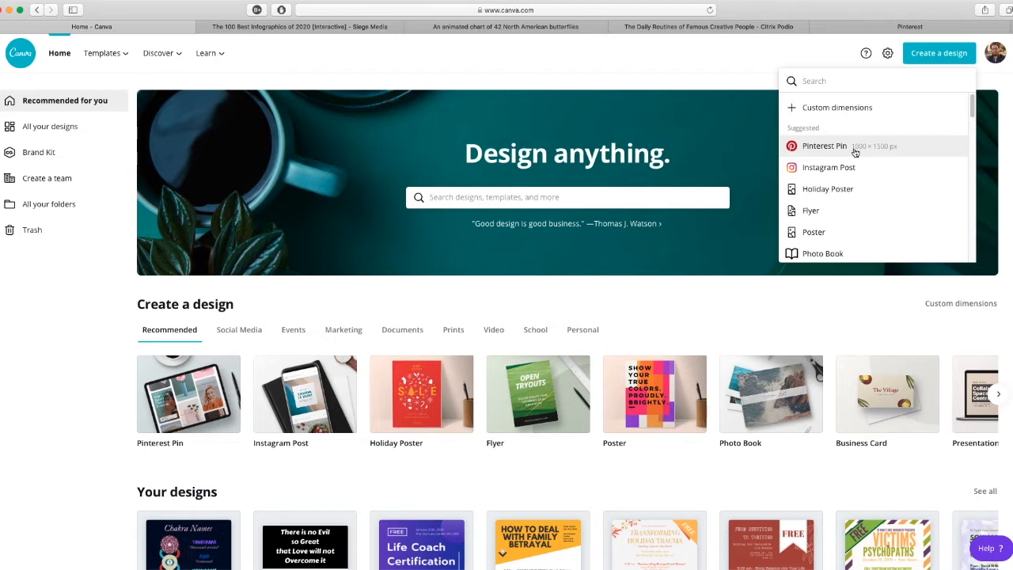
pyautogui.click(855, 111)
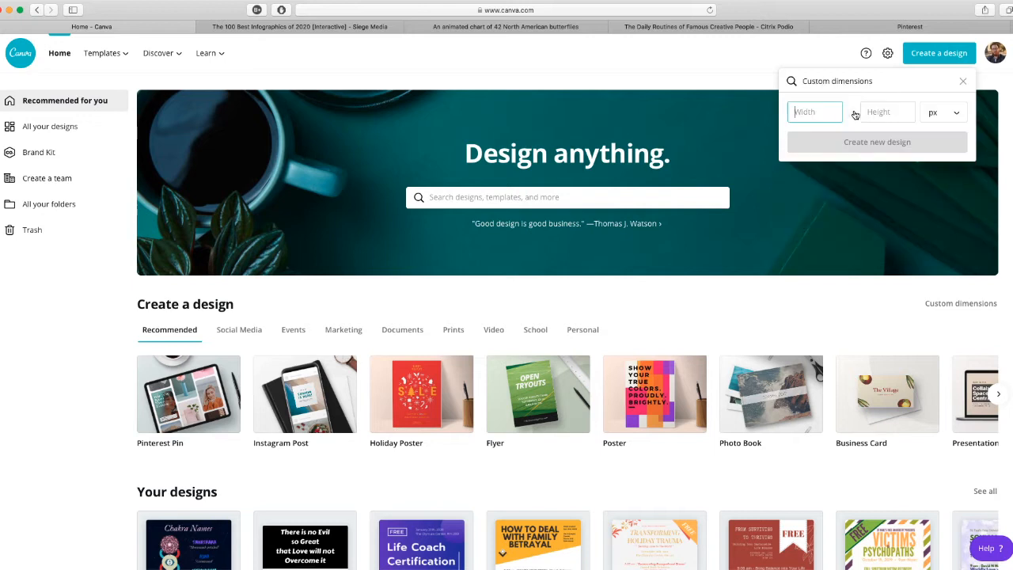
pyautogui.write('1000')
pyautogui.press('Tab')
pyautogui.write('1500')
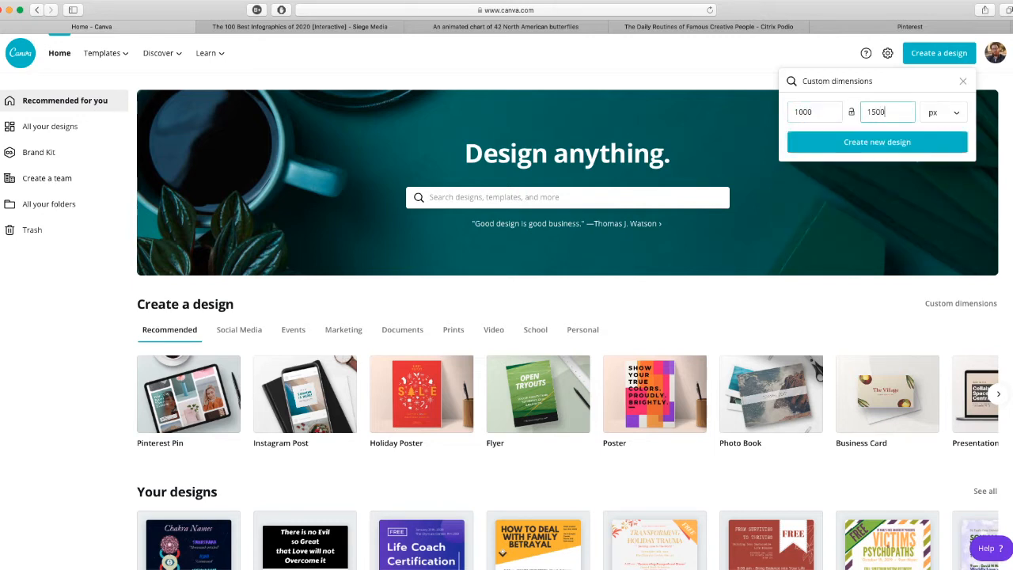
# - Re-enter 1500 px as the custom height and create the new blank design
pyautogui.moveTo(878, 112); pyautogui.dragTo(862, 111)
pyautogui.write('2')
pyautogui.press('BackSpace')
pyautogui.write('1500')
pyautogui.press('super+a')
pyautogui.press('BackSpace')
pyautogui.write('1500')
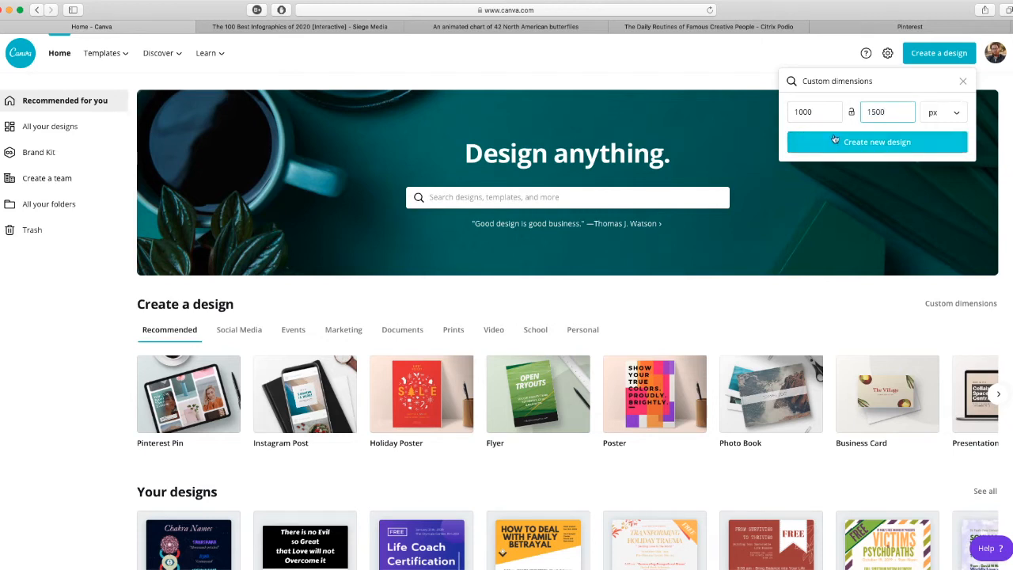
pyautogui.click(812, 137)
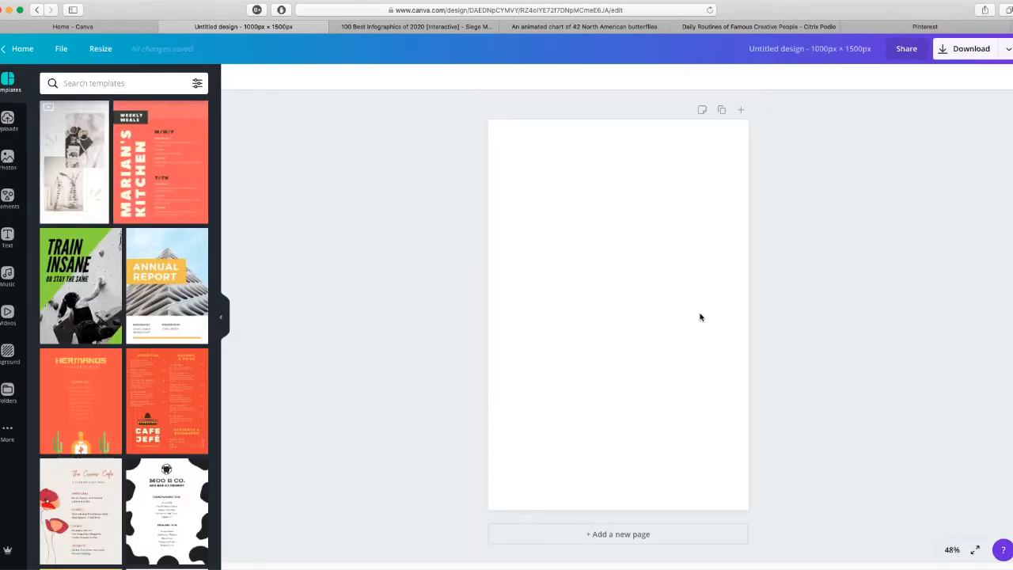
# - Look through the available templates for layouts that could suit the blank design
pyautogui.scroll(-10, 140, 205)
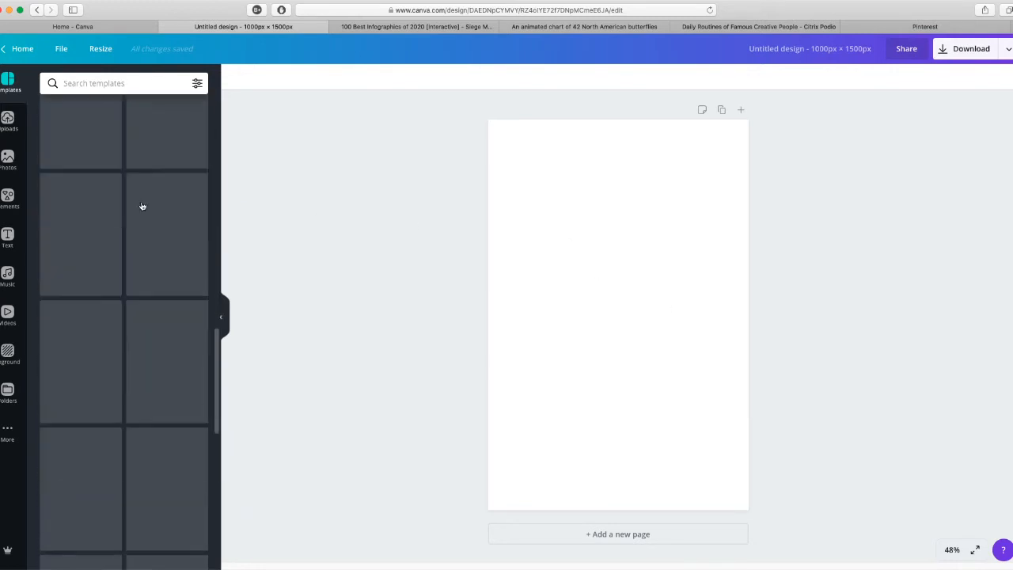
pyautogui.scroll(5, 141, 206)
pyautogui.scroll(-10, 151, 317)
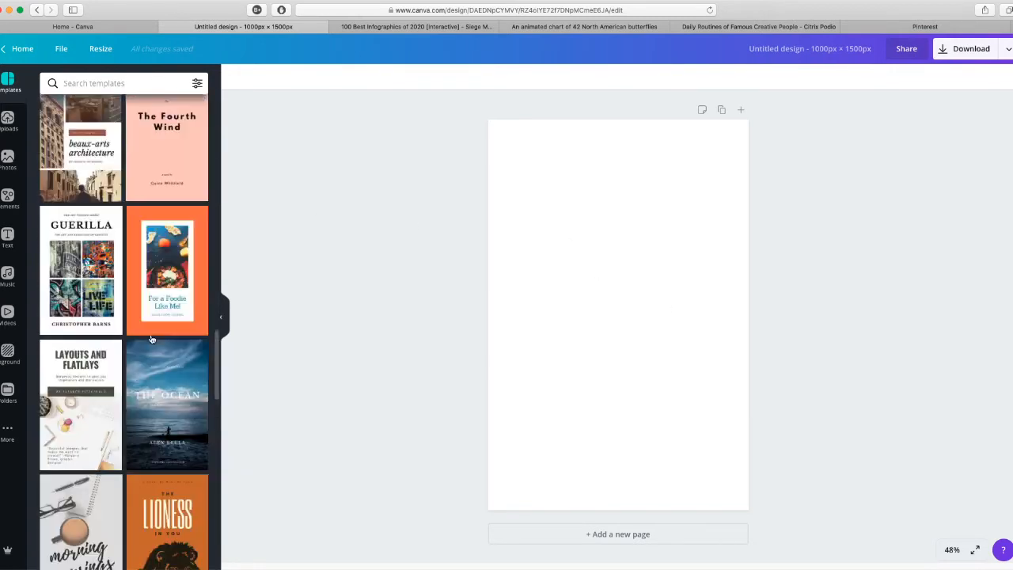
pyautogui.scroll(-12, 154, 341)
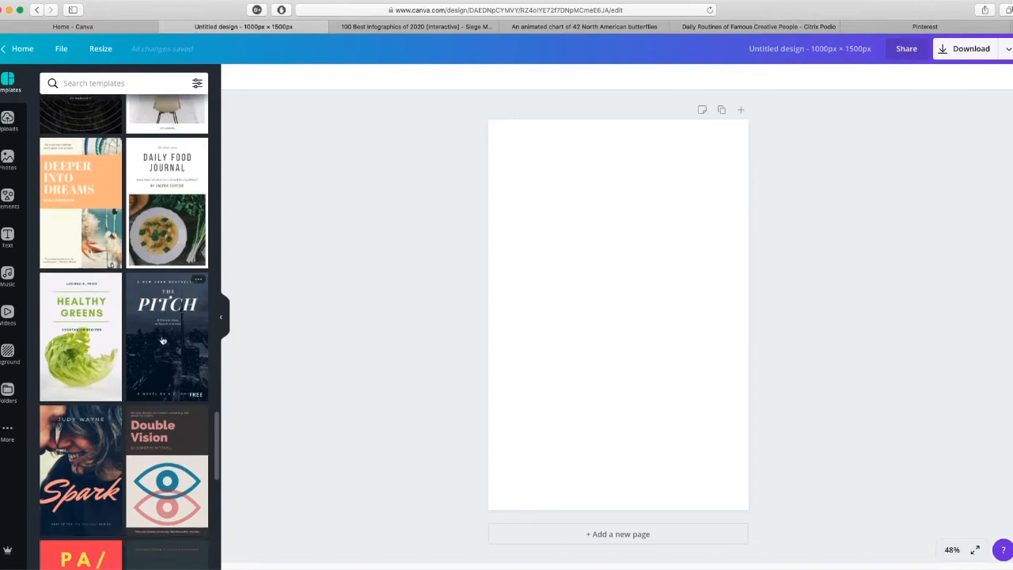
pyautogui.scroll(-10, 163, 356)
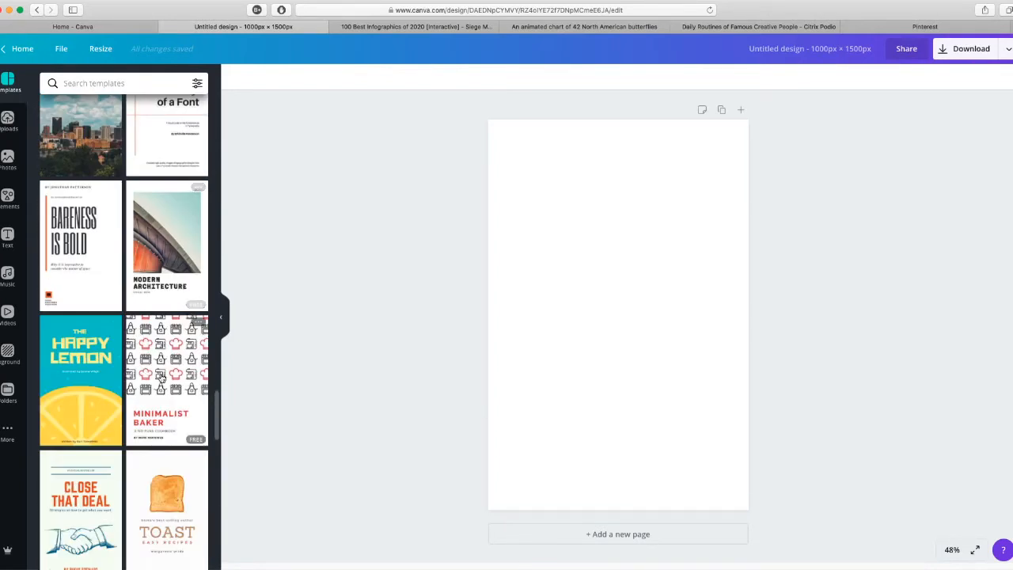
pyautogui.scroll(-1, 165, 375)
pyautogui.scroll(20, 165, 376)
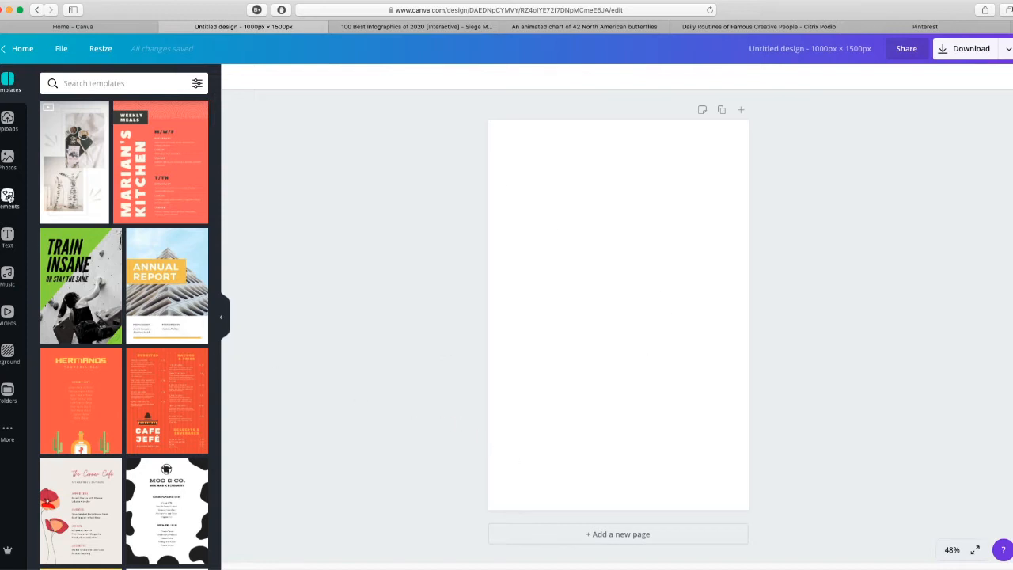
# - Open the elements library and look through its categories, such as grids, shapes, frames, lines and illustration sets
pyautogui.click(8, 197)
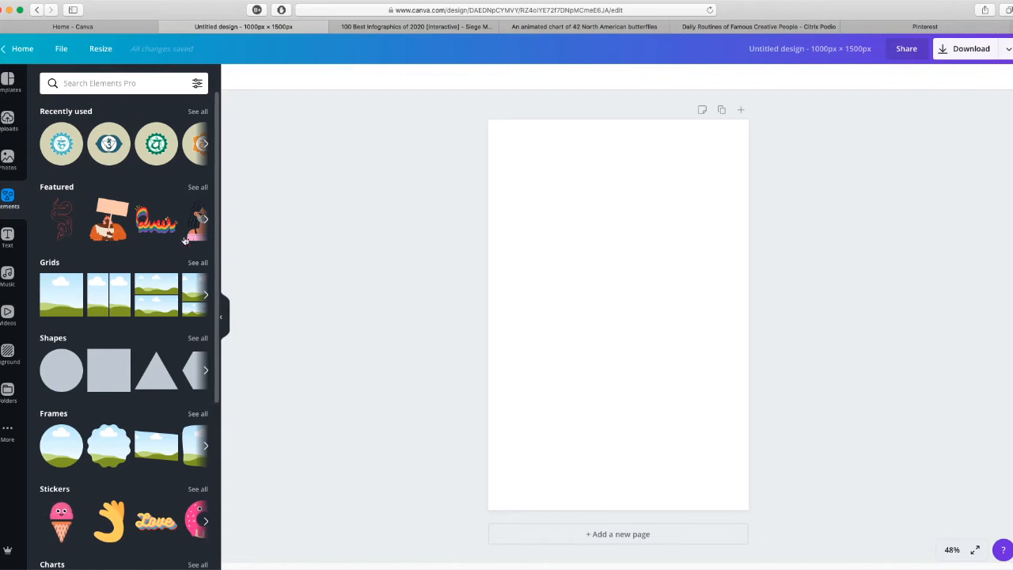
pyautogui.scroll(-5, 184, 234)
pyautogui.scroll(-8, 110, 372)
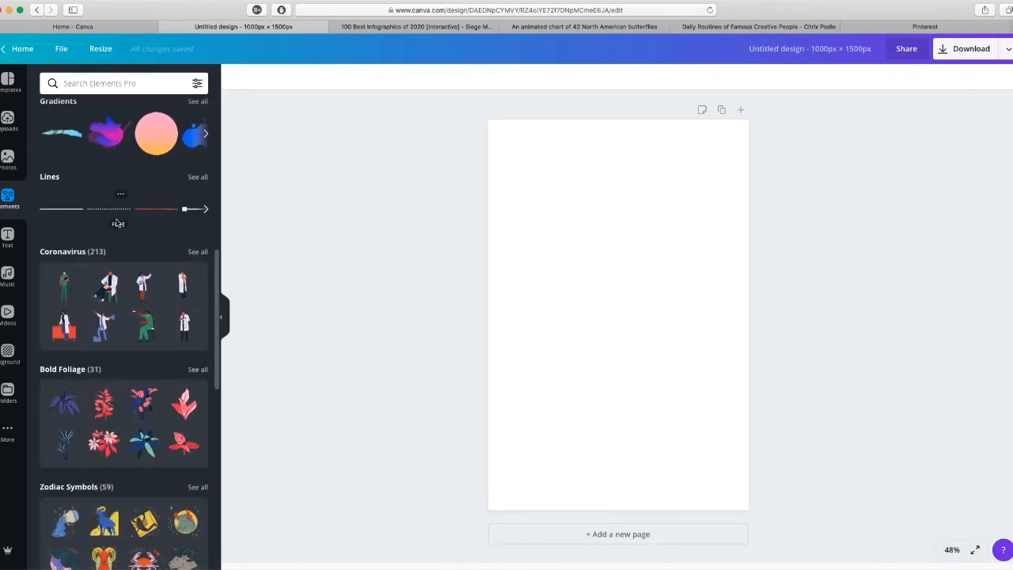
pyautogui.scroll(13, 170, 383)
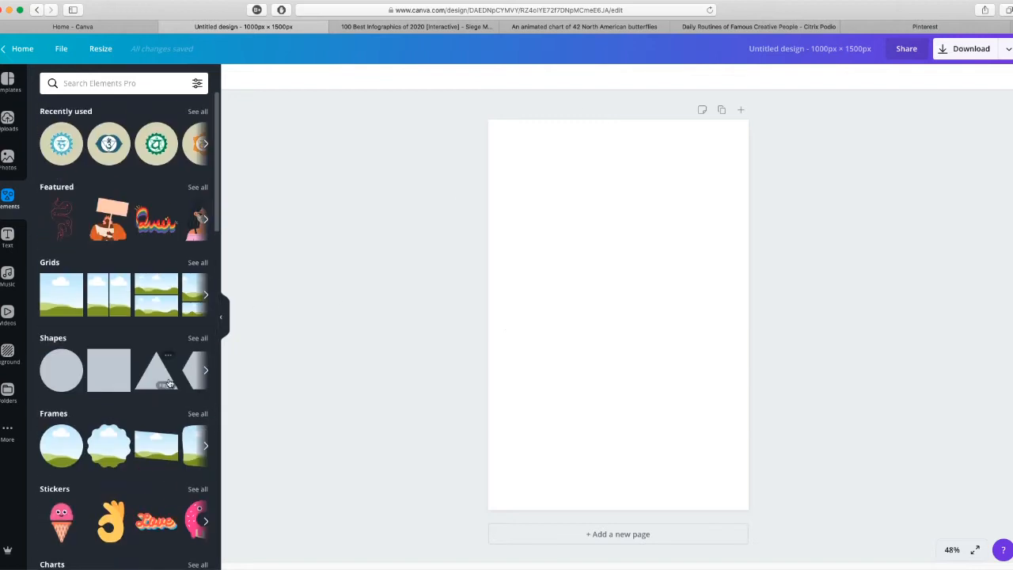
# - Search the elements for "double helix" and look through the resulting graphics
pyautogui.click(130, 80)
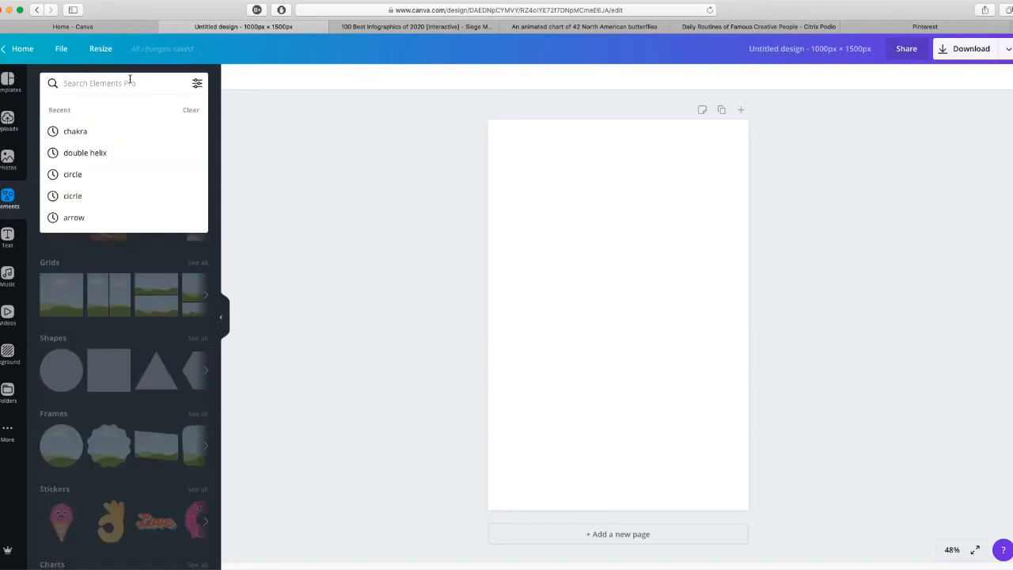
pyautogui.write('double helix')
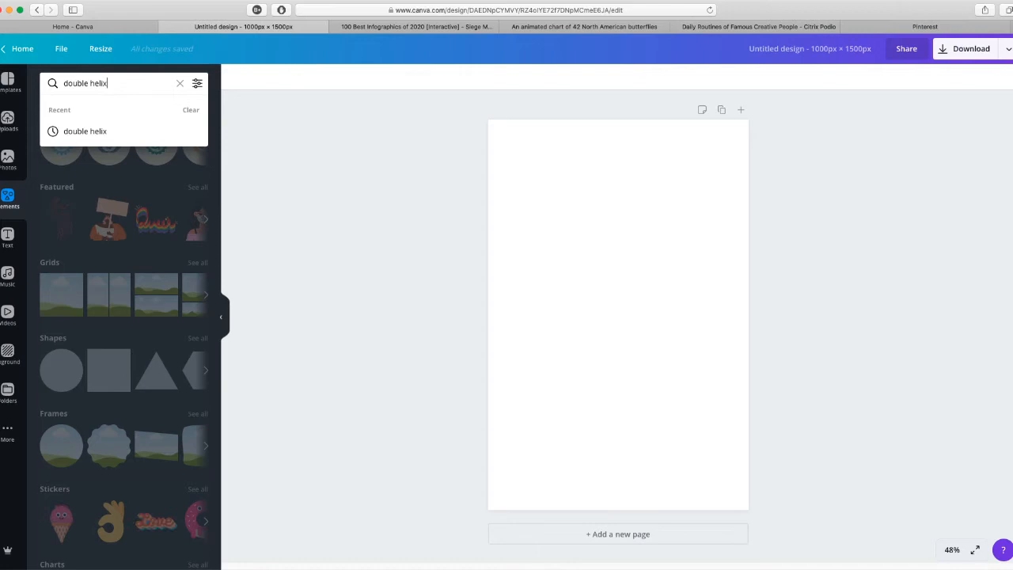
pyautogui.press('Return')
pyautogui.scroll(-5, 103, 229)
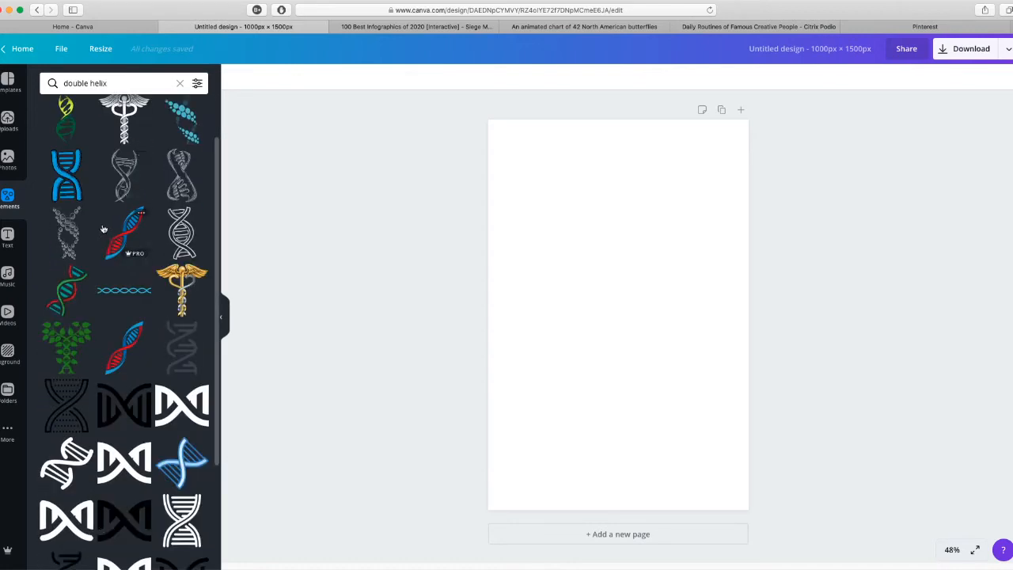
pyautogui.scroll(-10, 103, 229)
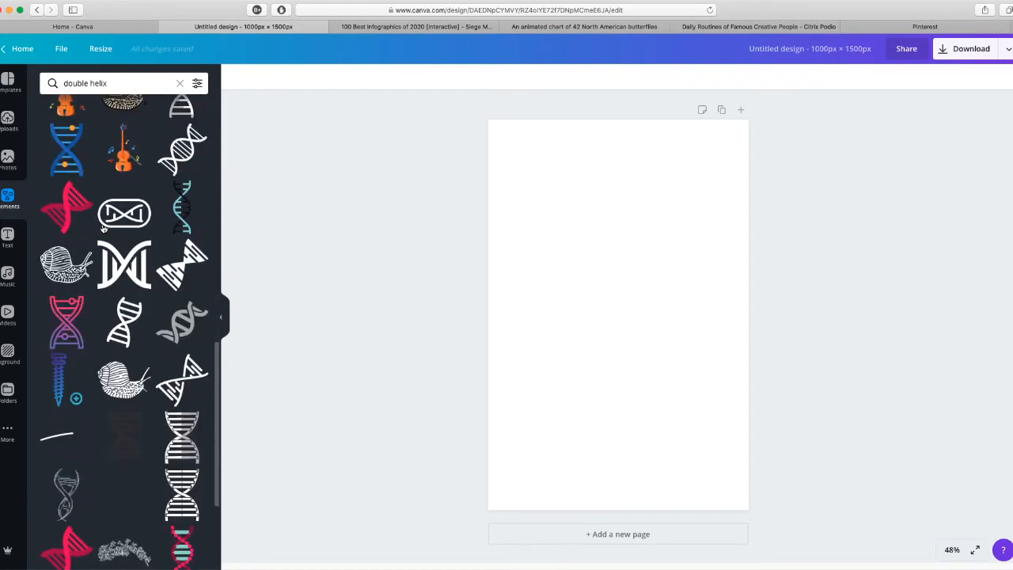
pyautogui.scroll(-5, 127, 250)
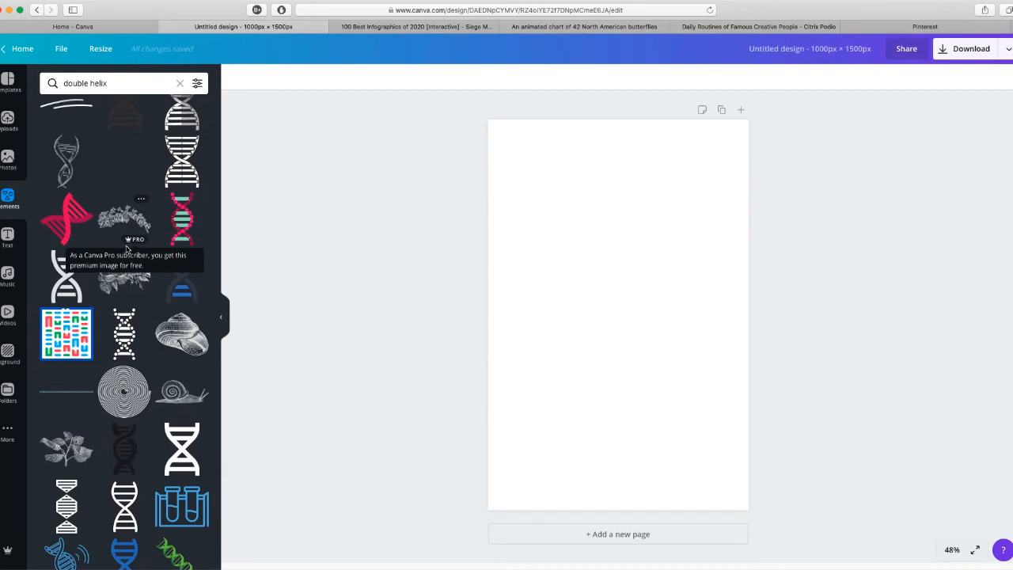
pyautogui.scroll(-5, 161, 413)
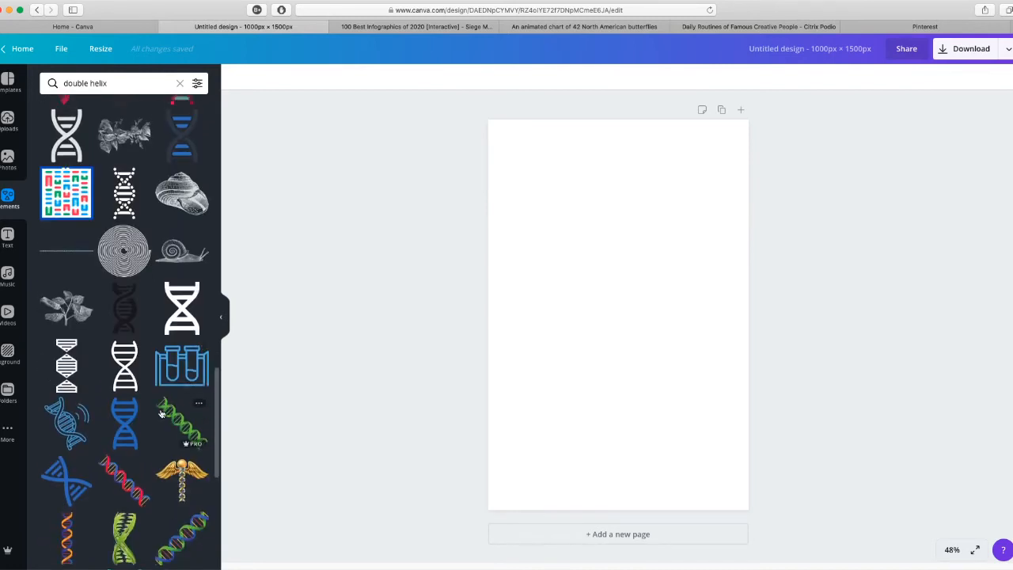
pyautogui.scroll(-10, 162, 414)
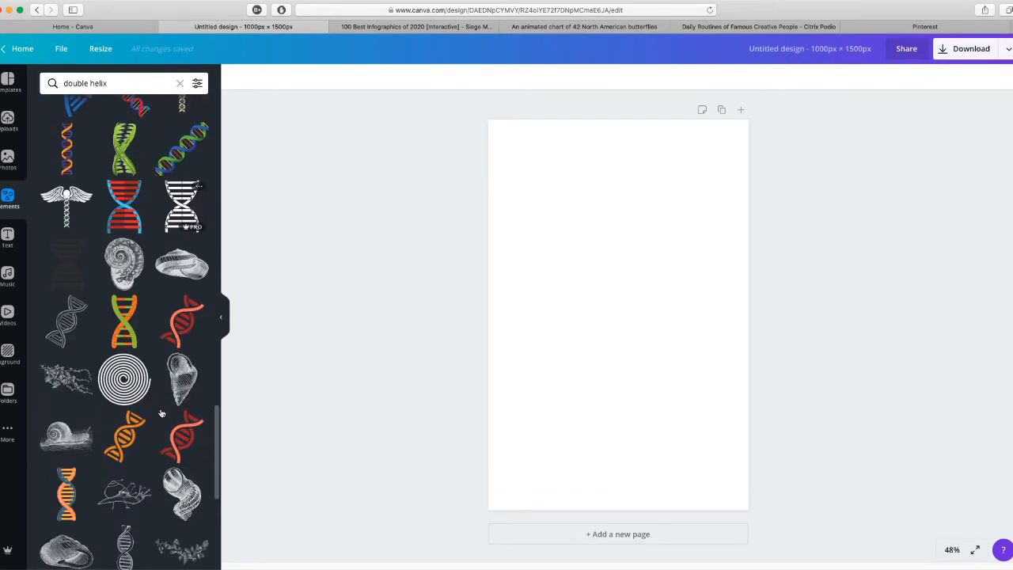
# - Add the red and teal double helix without rungs to the page and place it near the page's upper left corner
pyautogui.scroll(-10, 161, 413)
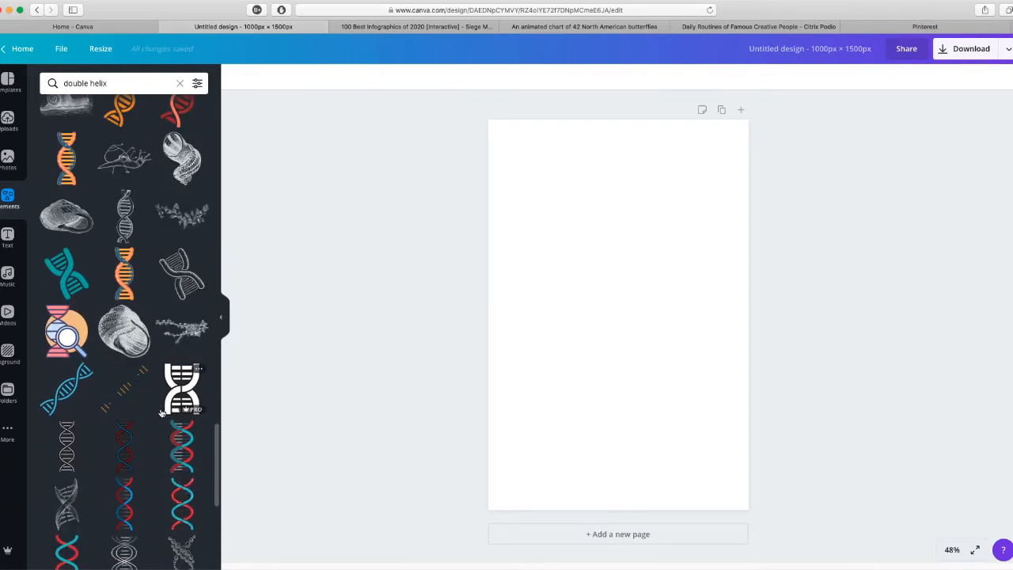
pyautogui.scroll(-2, 162, 414)
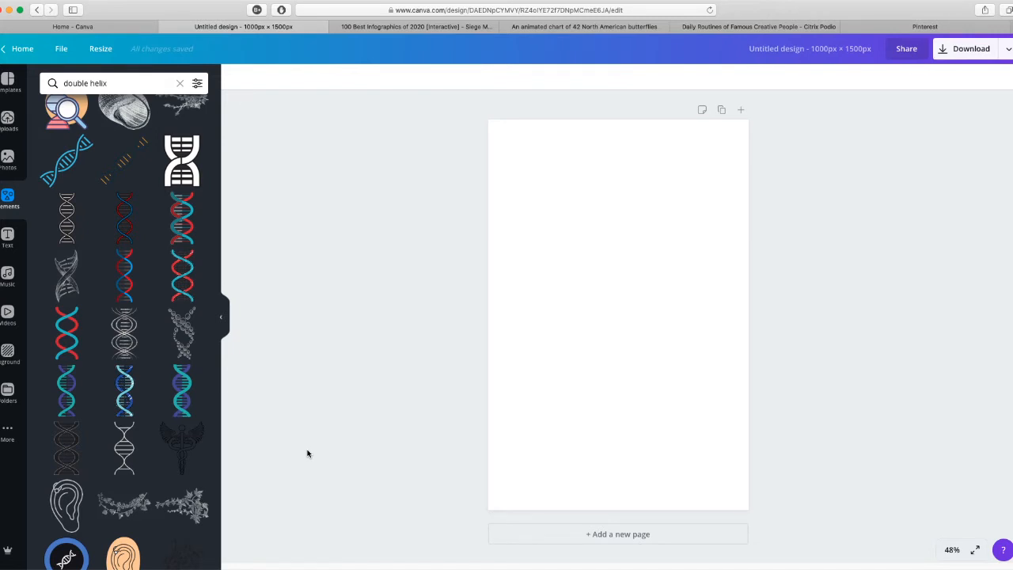
pyautogui.click(198, 84)
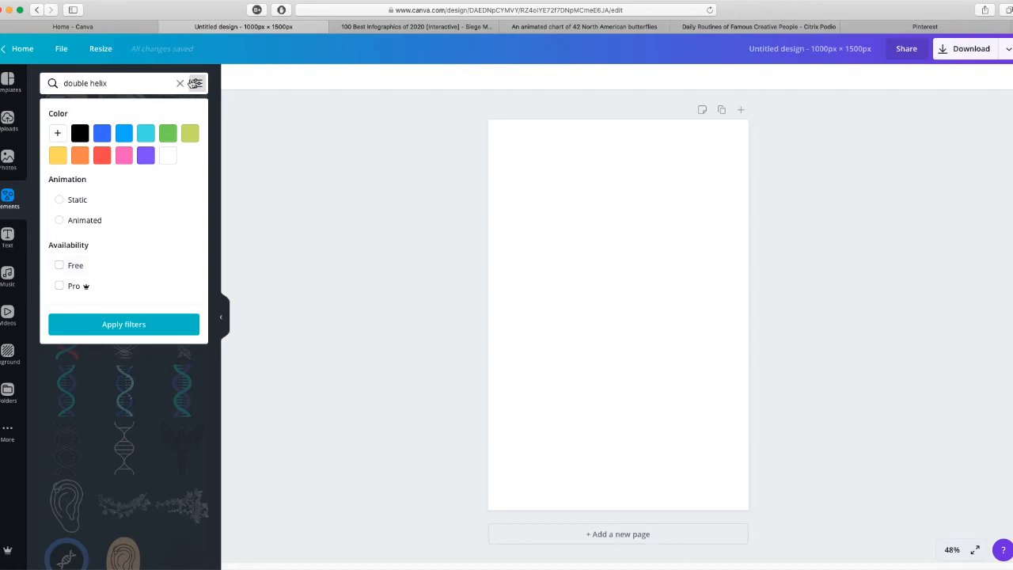
pyautogui.click(202, 89)
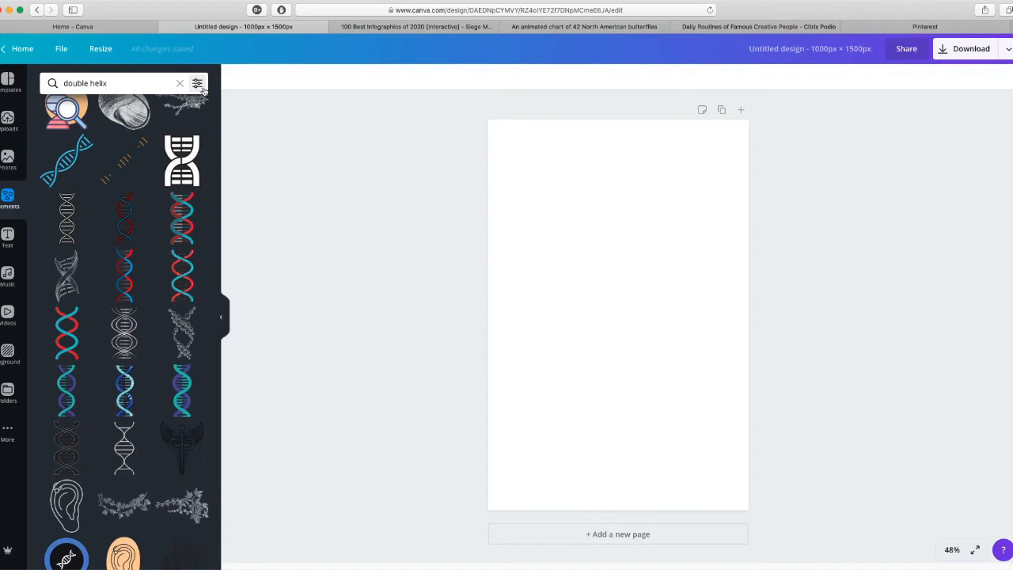
pyautogui.click(68, 338)
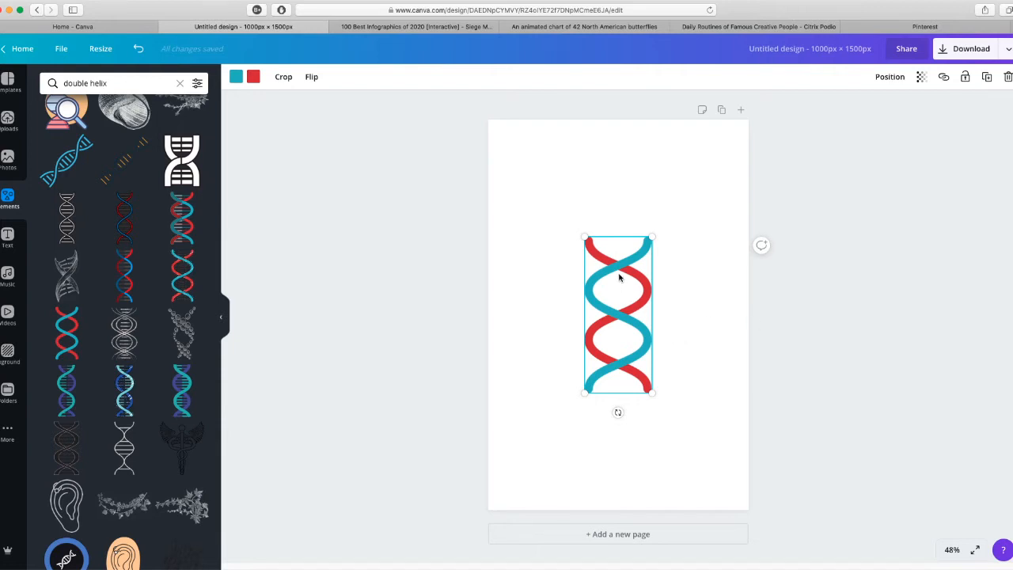
pyautogui.moveTo(615, 276); pyautogui.dragTo(552, 209)
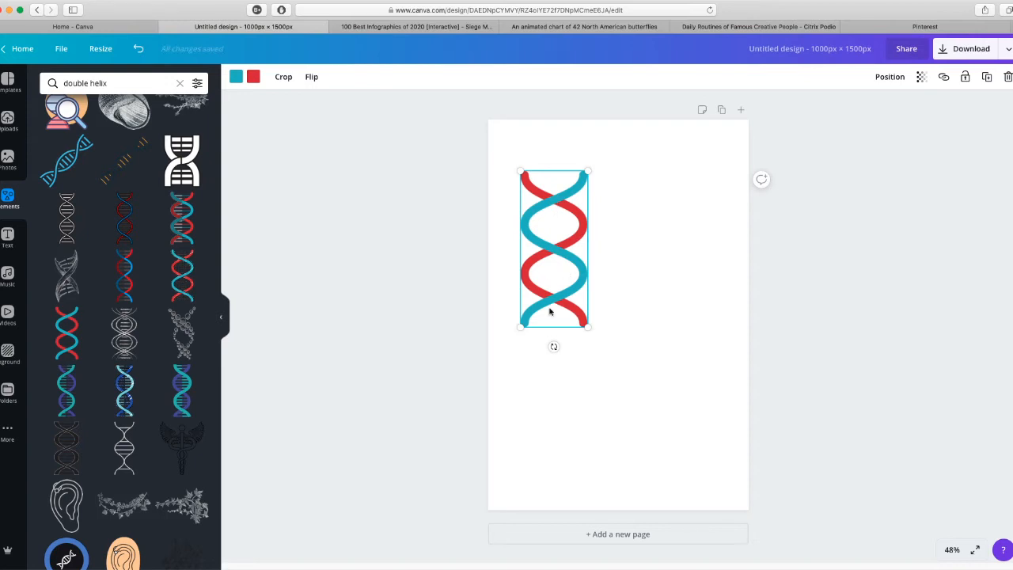
pyautogui.moveTo(578, 307); pyautogui.dragTo(573, 283)
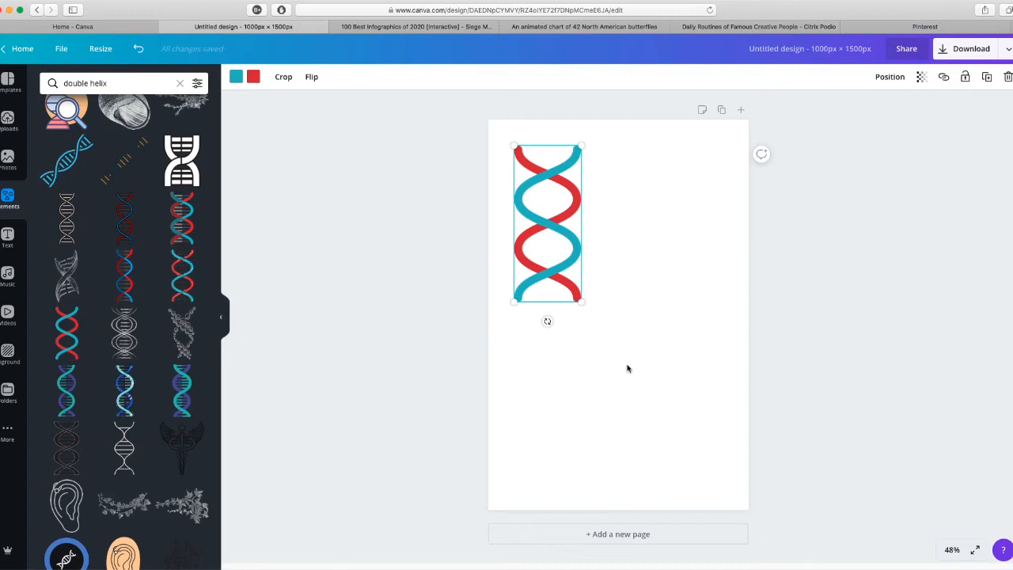
# - Duplicate the helix twice and stack the copies end to end below the original to form one long vertical strand
pyautogui.press('super+z')
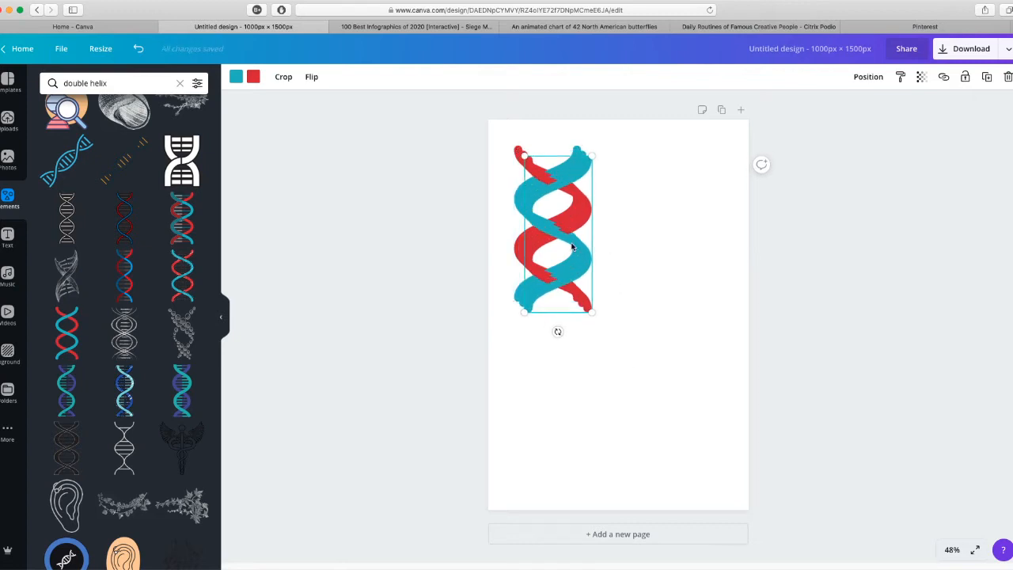
pyautogui.moveTo(567, 248); pyautogui.dragTo(558, 377)
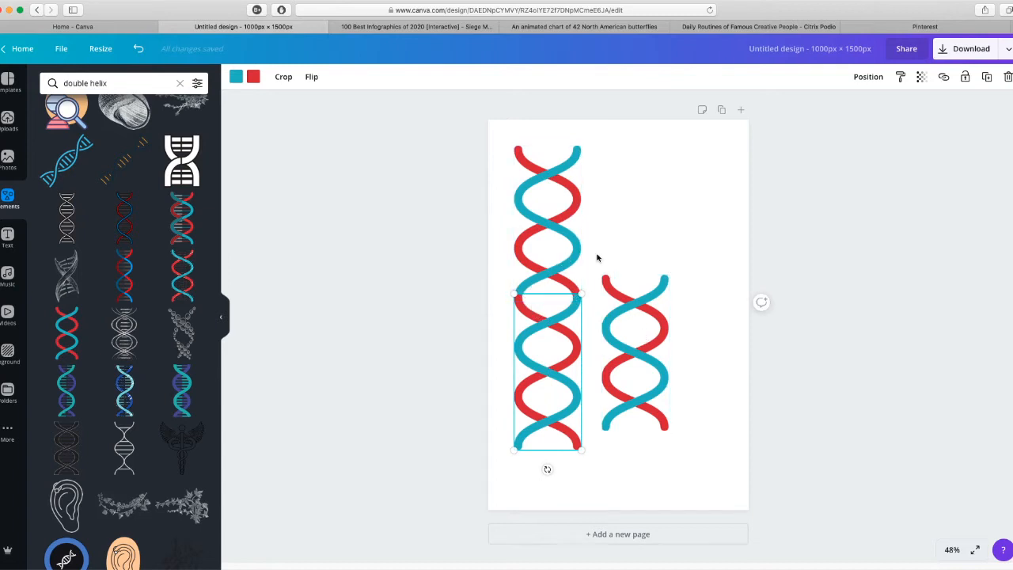
pyautogui.moveTo(631, 333); pyautogui.dragTo(541, 496)
pyautogui.click(652, 430)
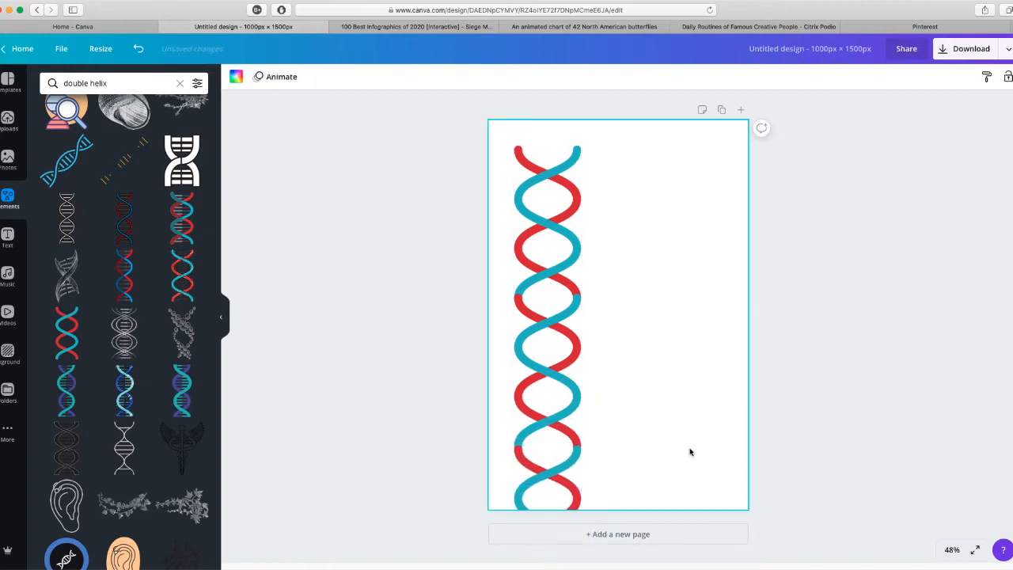
pyautogui.click(572, 497)
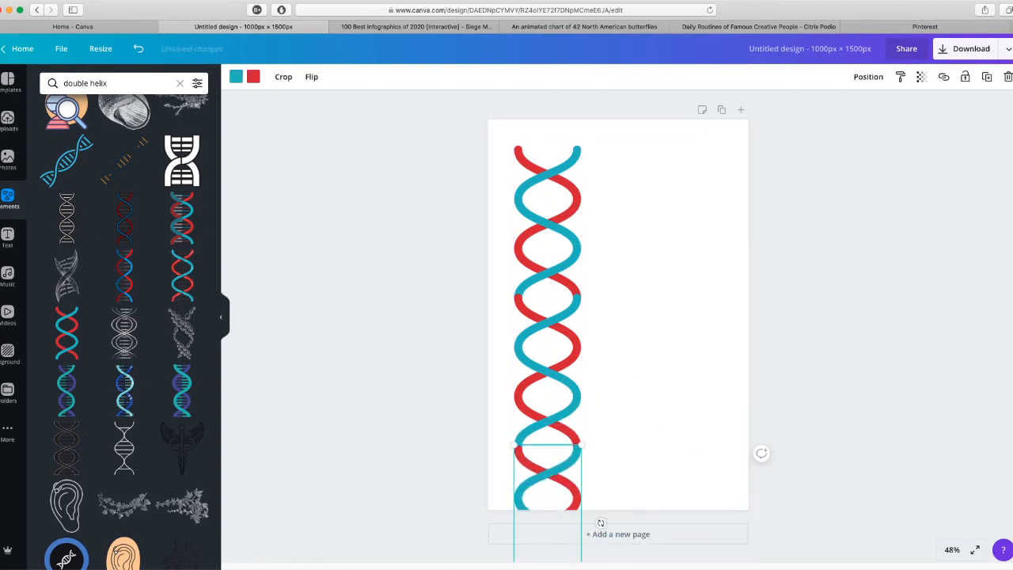
pyautogui.click(708, 382)
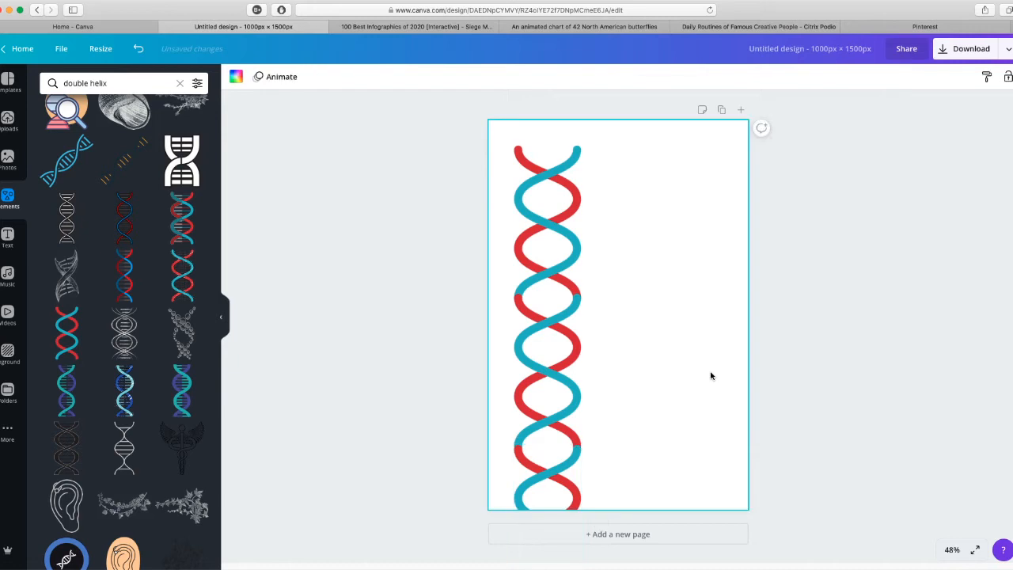
# - Flip the middle helix segment horizontally so its red and teal strands continue those of the neighbouring segments
pyautogui.click(568, 364)
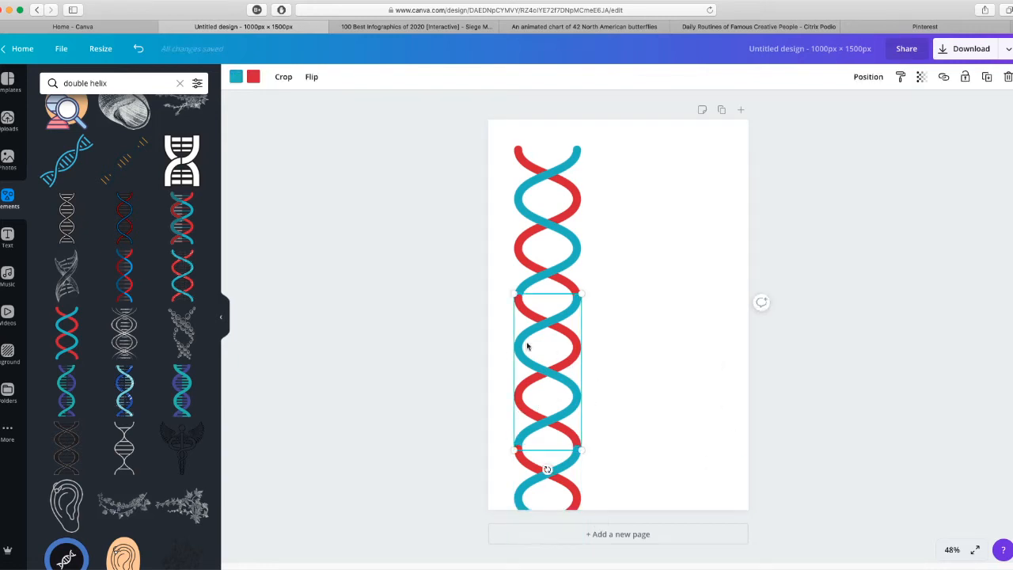
pyautogui.click(312, 77)
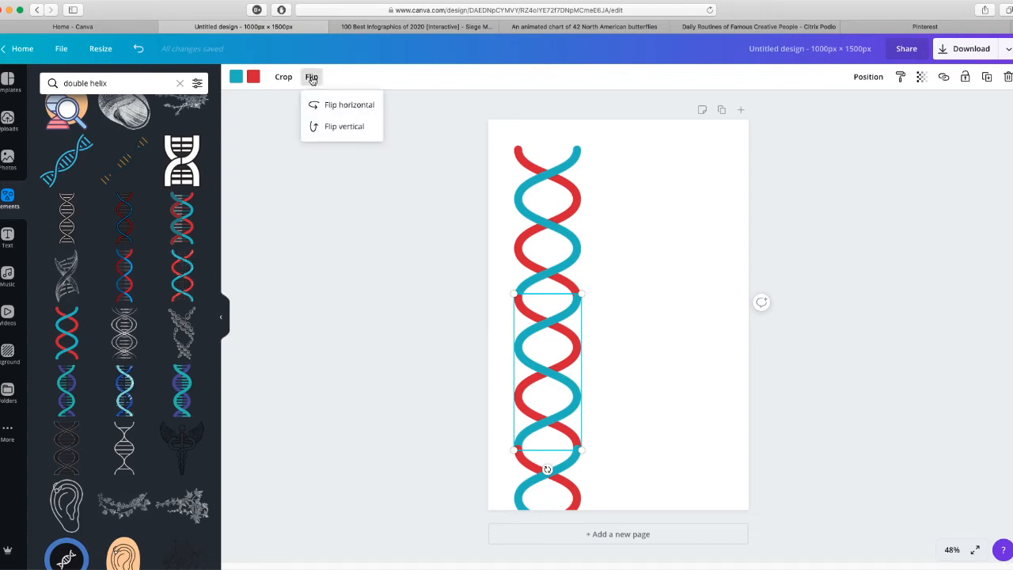
pyautogui.click(344, 106)
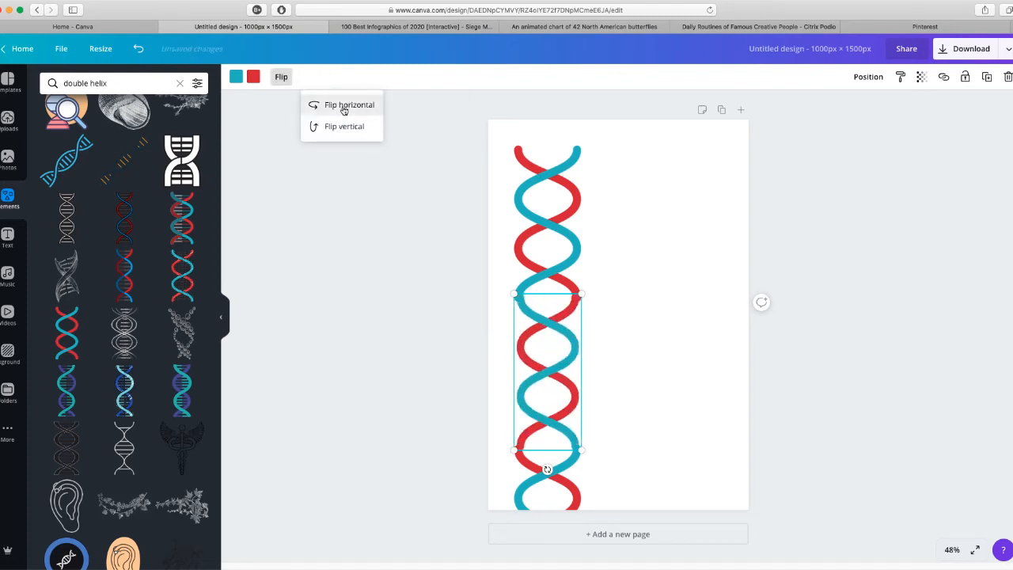
pyautogui.click(899, 321)
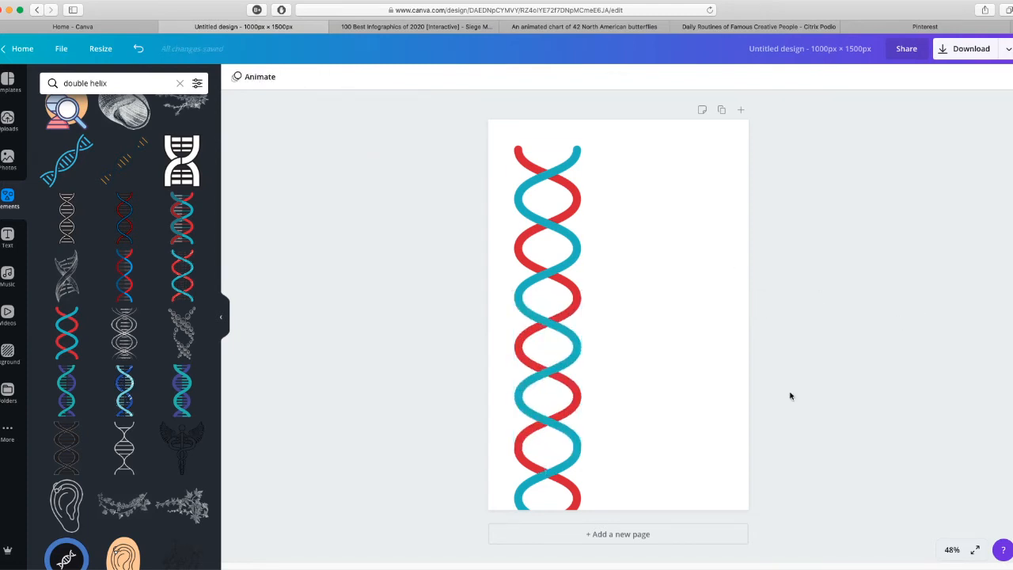
# - Nudge the middle helix segment sideways to line its ends up with the segments above and below
pyautogui.click(572, 380)
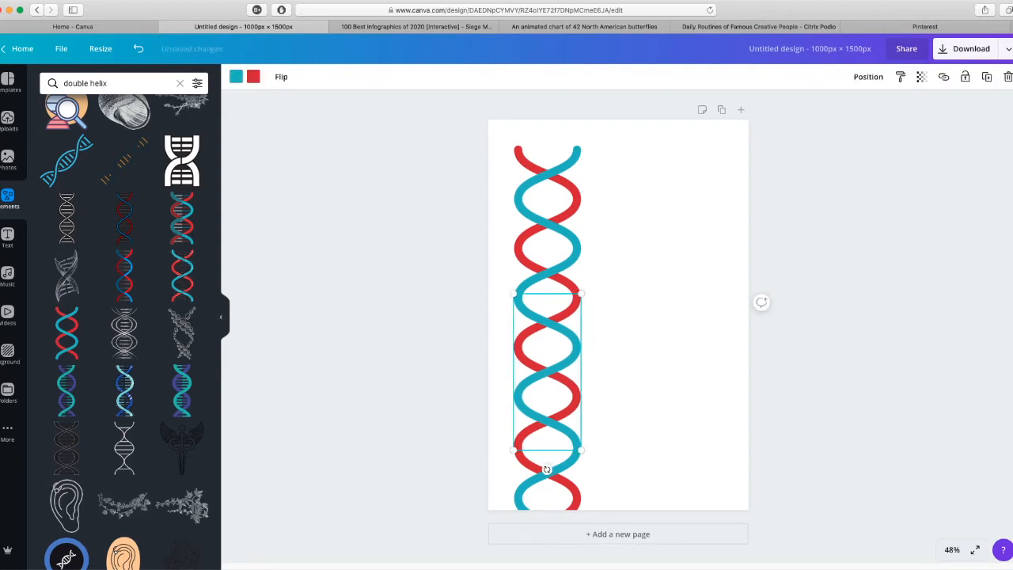
pyautogui.click(559, 480)
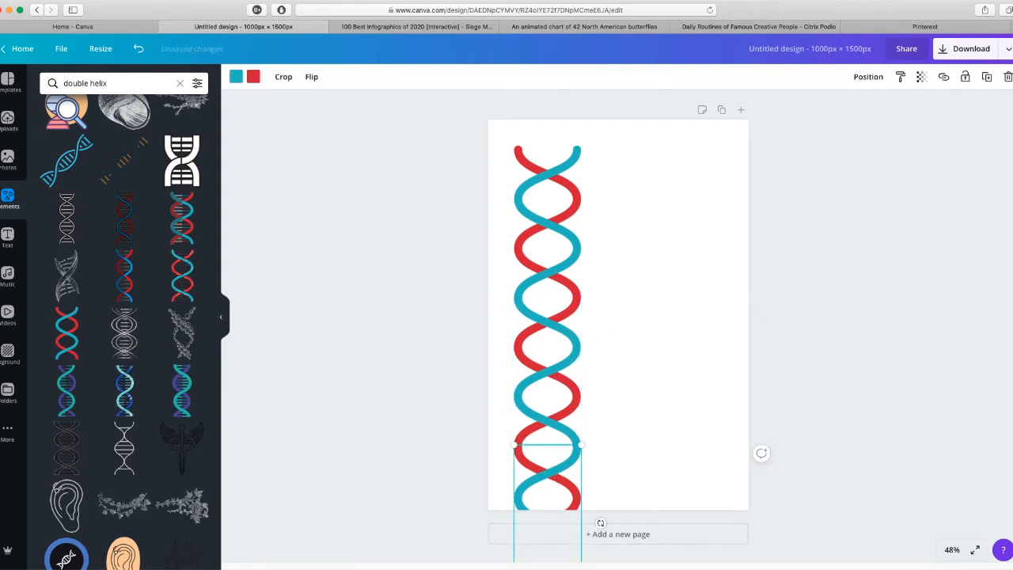
pyautogui.click(721, 364)
pyautogui.click(576, 356)
pyautogui.press('Right')
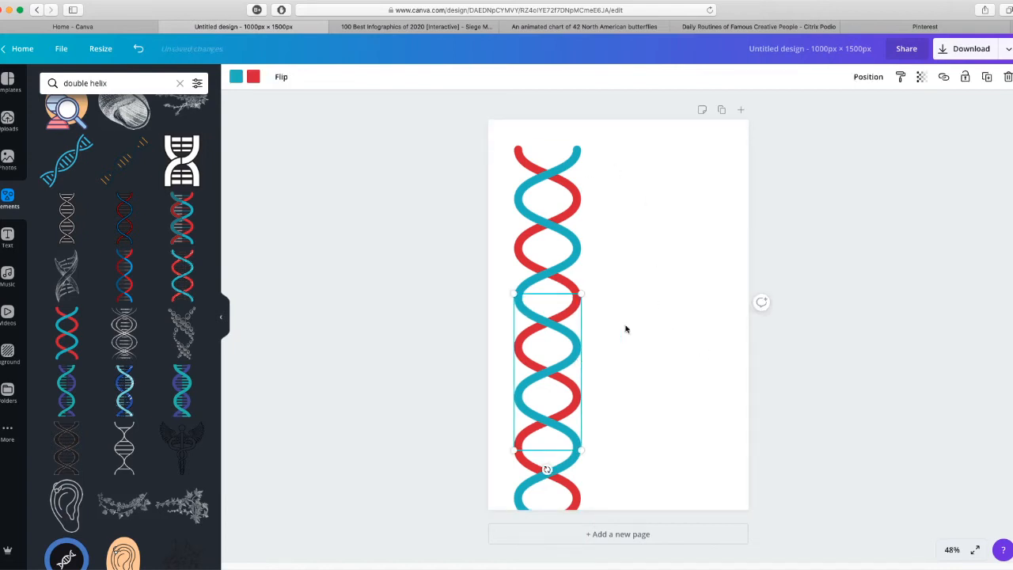
pyautogui.click(586, 354)
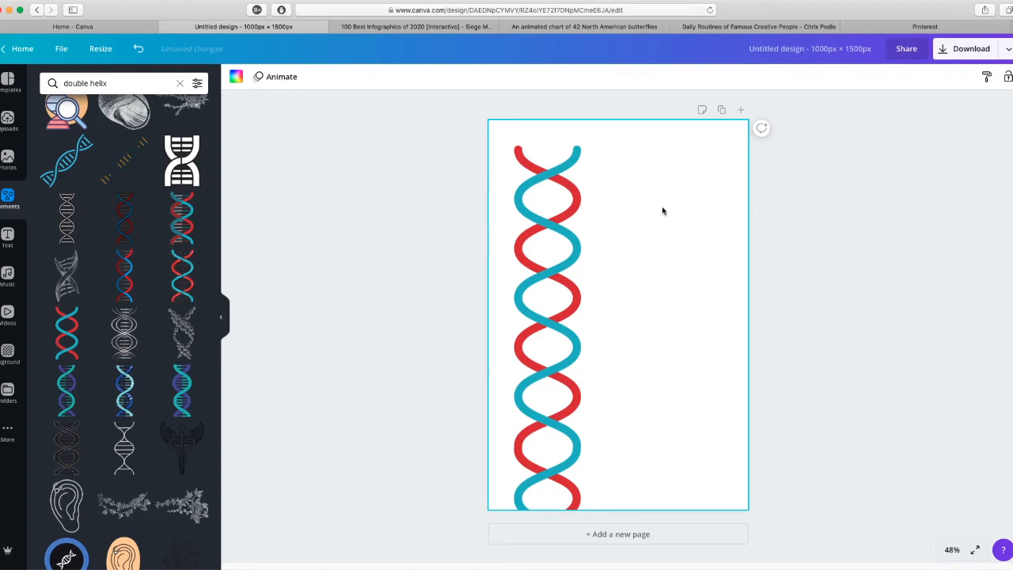
pyautogui.moveTo(679, 178); pyautogui.dragTo(683, 357)
pyautogui.click(570, 283)
pyautogui.moveTo(548, 222); pyautogui.dragTo(756, 185)
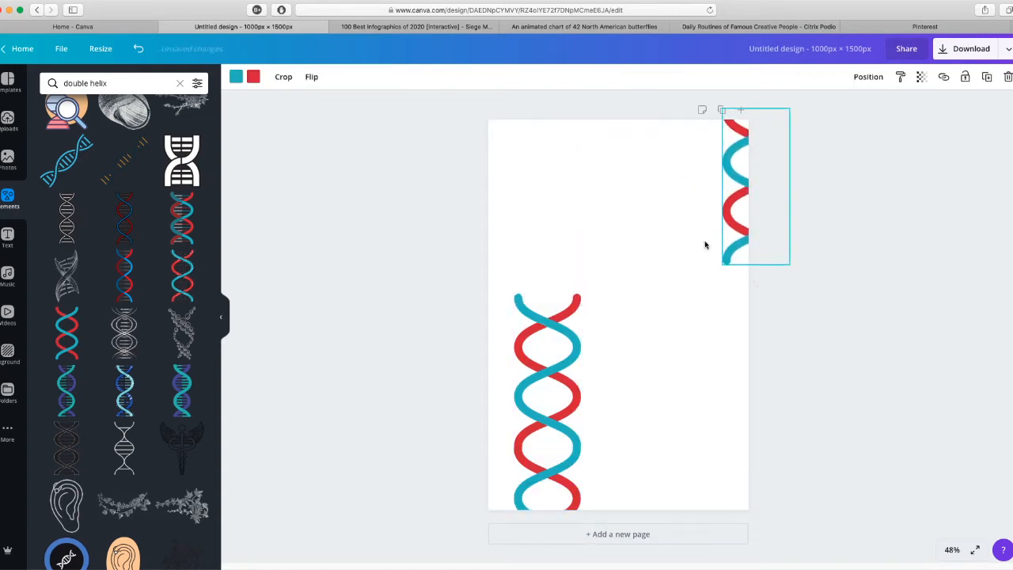
pyautogui.press('super+z')
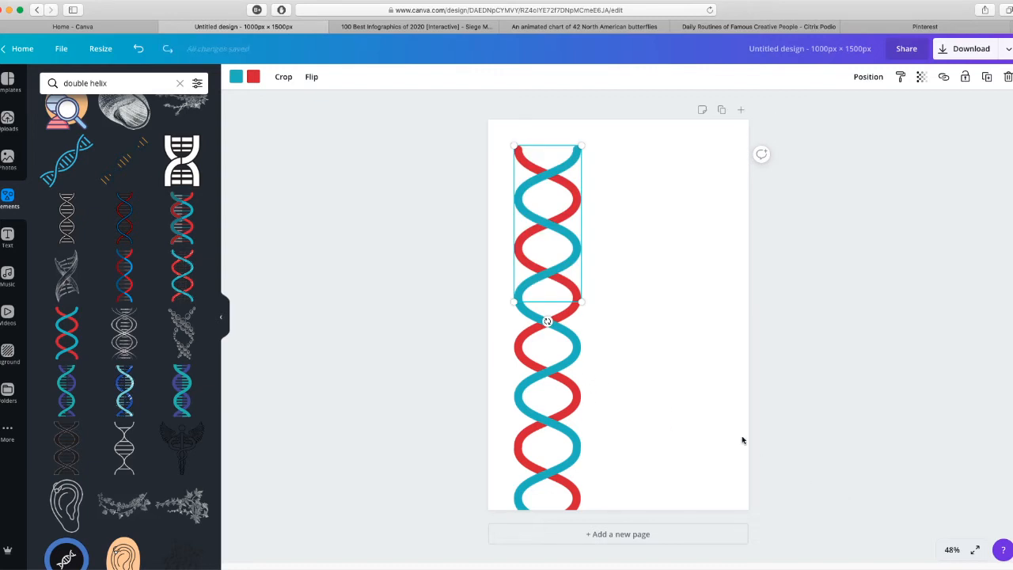
# - Group the three helix segments into one object and shift the group slightly on the page
pyautogui.moveTo(676, 167); pyautogui.dragTo(512, 510)
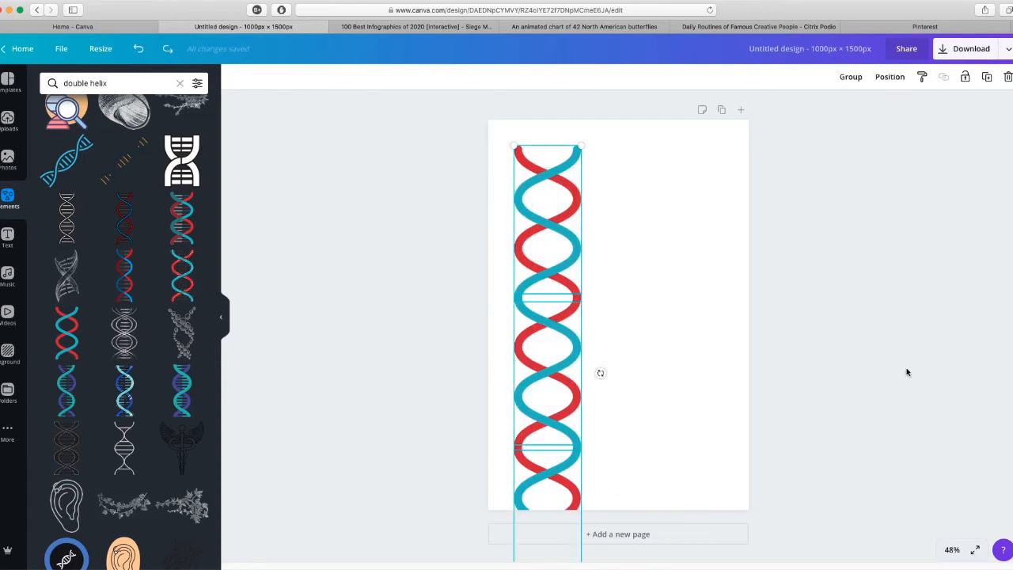
pyautogui.click(851, 77)
pyautogui.moveTo(551, 376)
pyautogui.mouseDown()
pyautogui.moveTo(573, 322)
pyautogui.moveTo(564, 379)
pyautogui.mouseUp()
pyautogui.click(695, 318)
pyautogui.click(569, 319)
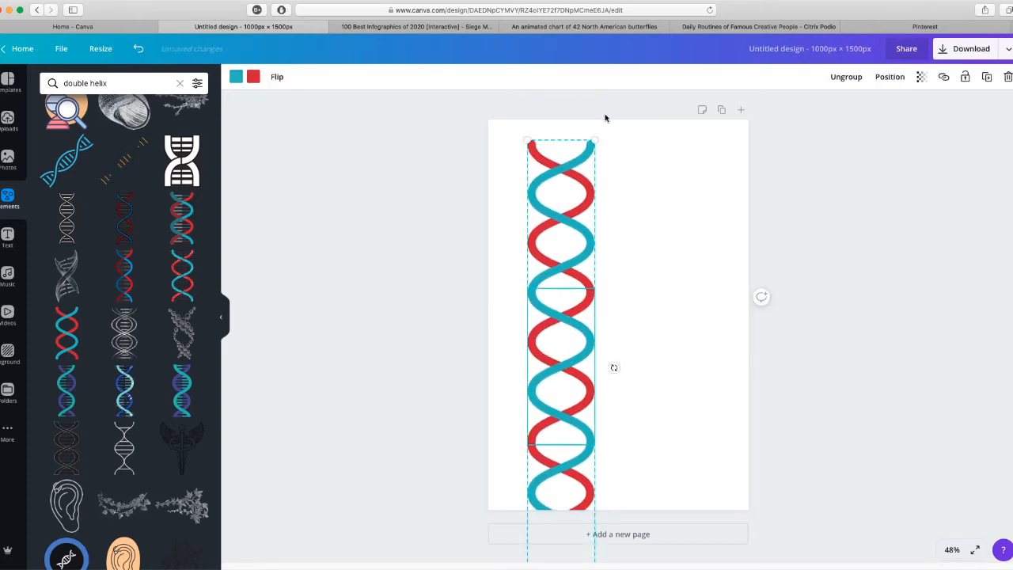
# - Scale the grouped helix down and reposition it so the whole strand fits within the page height
pyautogui.moveTo(594, 140); pyautogui.dragTo(589, 183)
pyautogui.click(574, 252)
pyautogui.moveTo(575, 252); pyautogui.dragTo(562, 219)
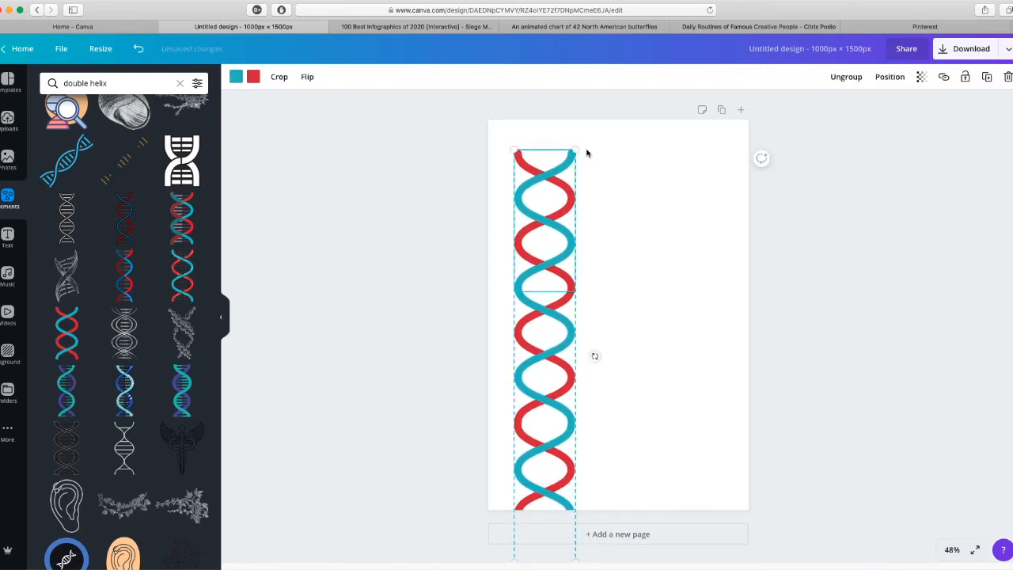
pyautogui.moveTo(576, 150); pyautogui.dragTo(568, 208)
pyautogui.moveTo(547, 286); pyautogui.dragTo(544, 231)
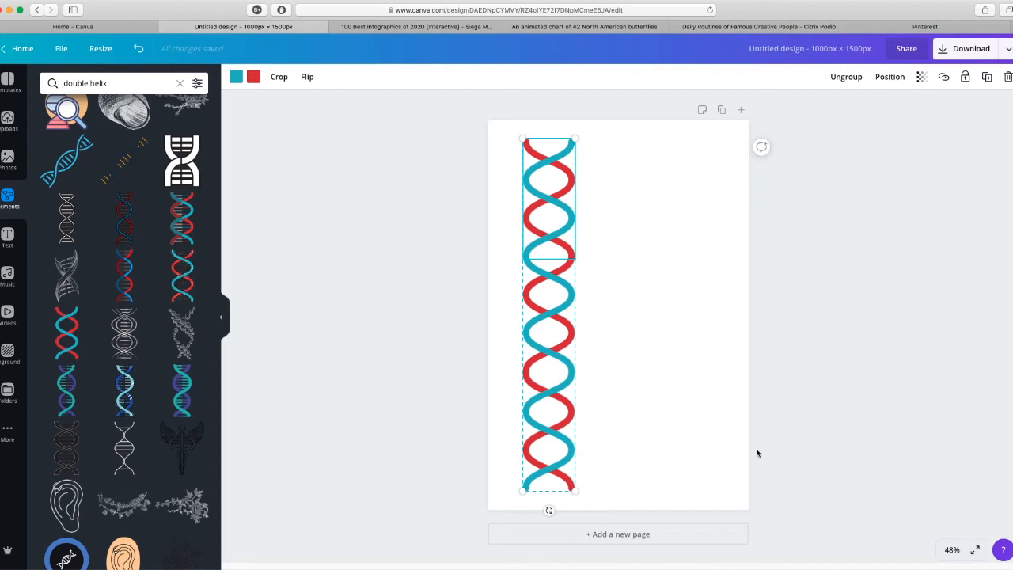
# - Crop the bottom helix segment from below so the strand ends just after that segment's first crossing
pyautogui.doubleClick(568, 465)
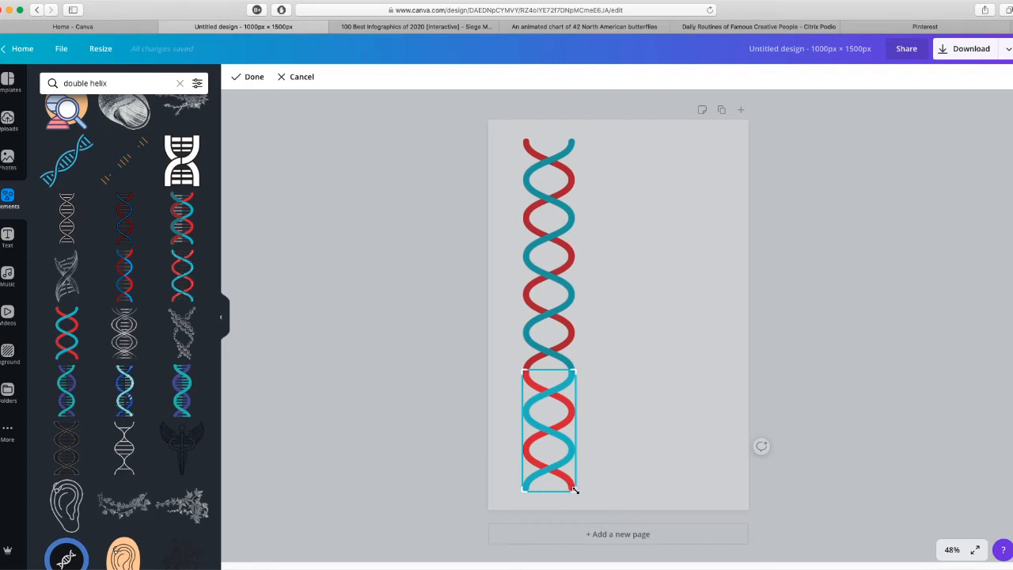
pyautogui.moveTo(572, 491); pyautogui.dragTo(574, 396)
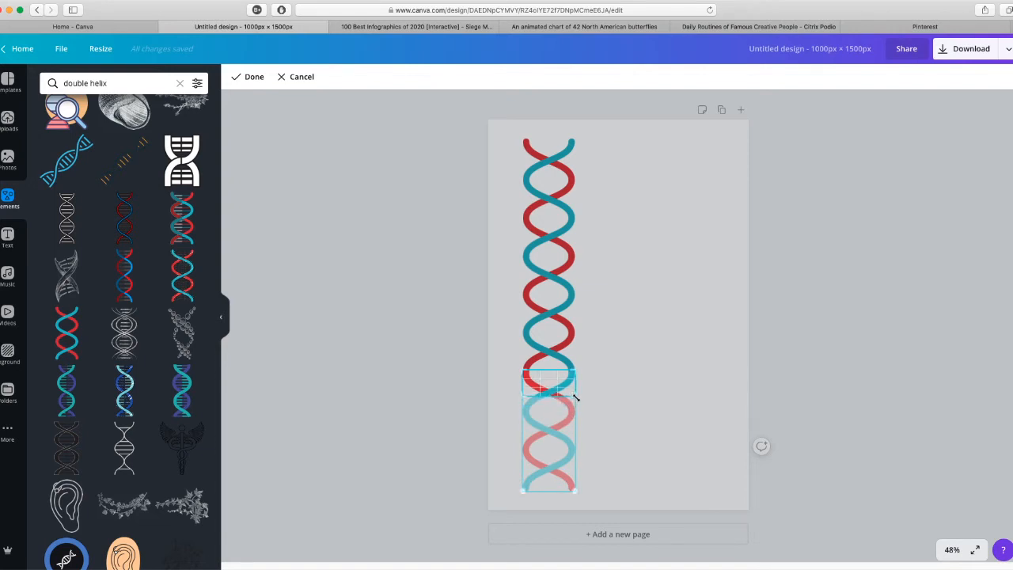
pyautogui.click(247, 77)
pyautogui.click(650, 464)
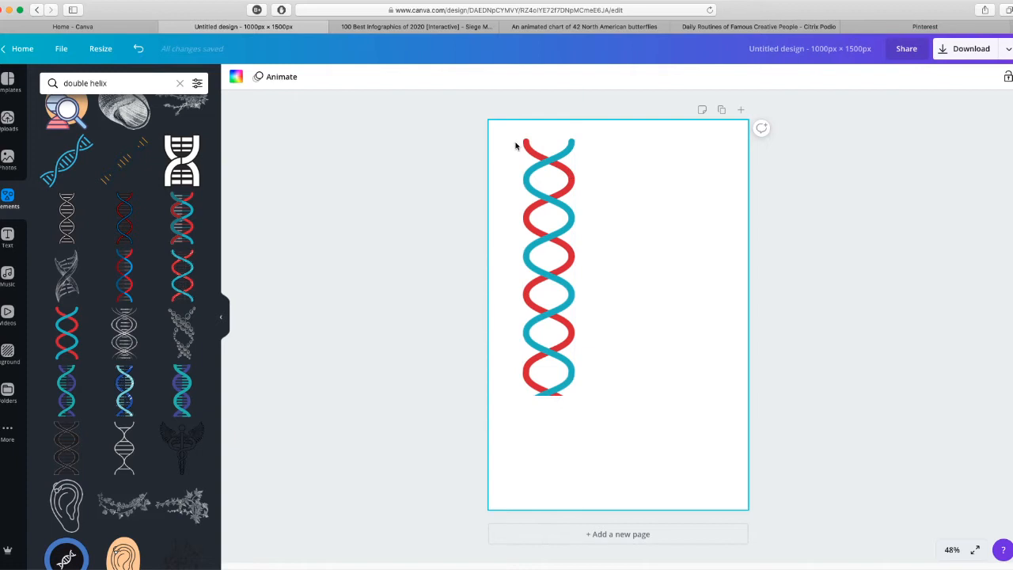
# - Crop the open ends off the top helix segment so the strand starts at its first crossing
pyautogui.doubleClick(564, 149)
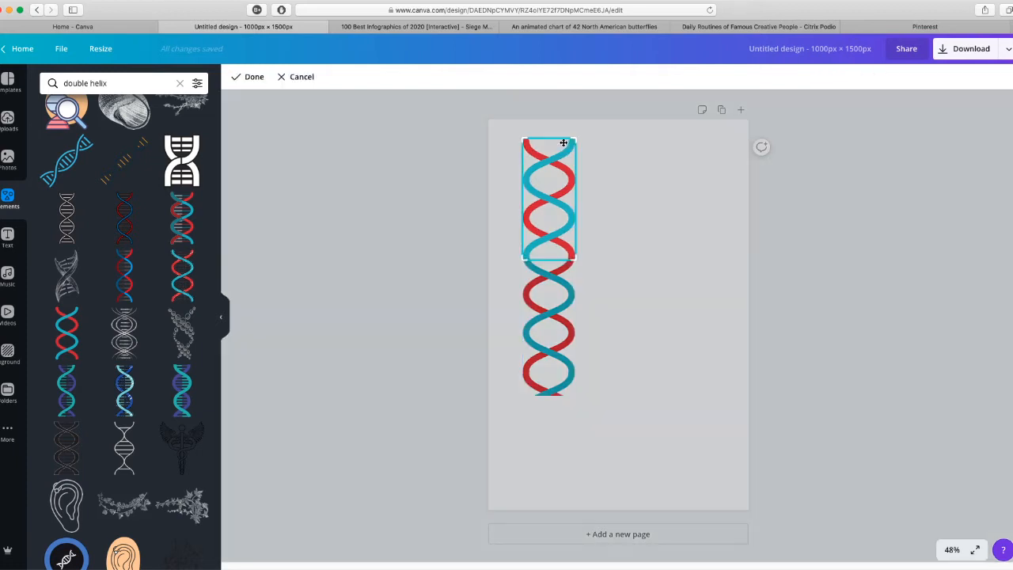
pyautogui.moveTo(575, 139); pyautogui.dragTo(574, 157)
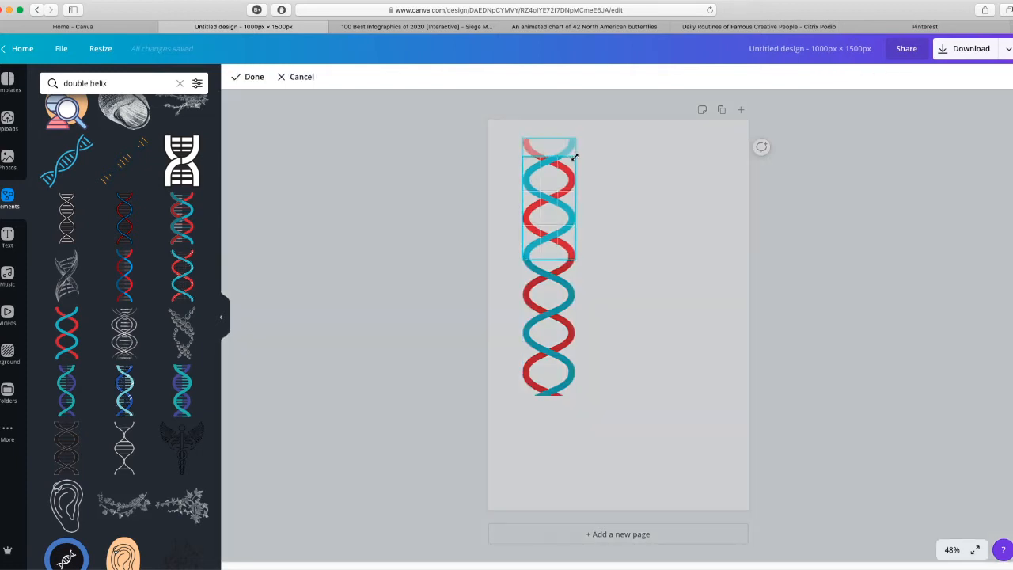
pyautogui.click(623, 170)
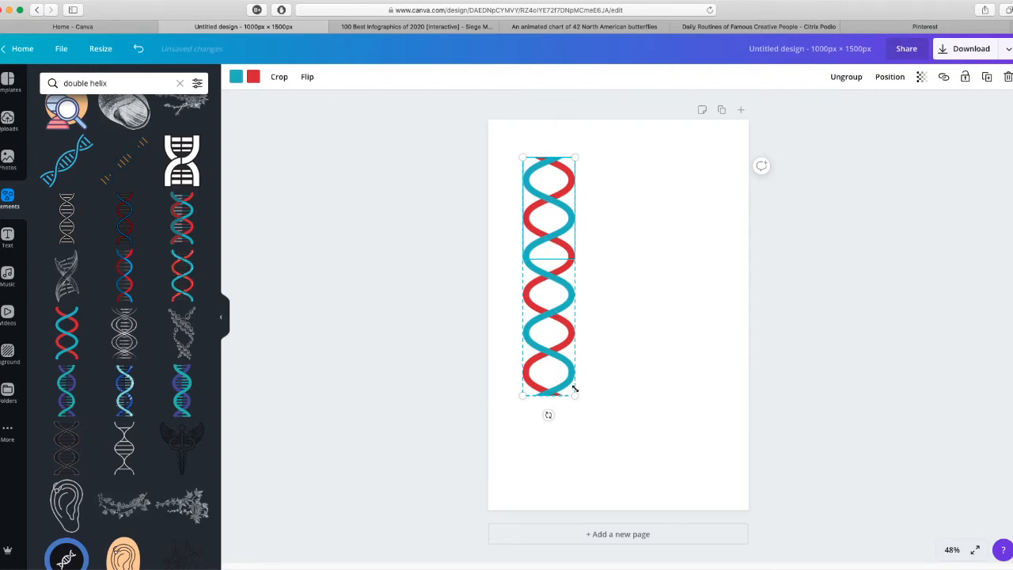
# - Enlarge the cropped helix group to span most of the page height, leaving room for a heading above it
pyautogui.moveTo(581, 401); pyautogui.dragTo(621, 481)
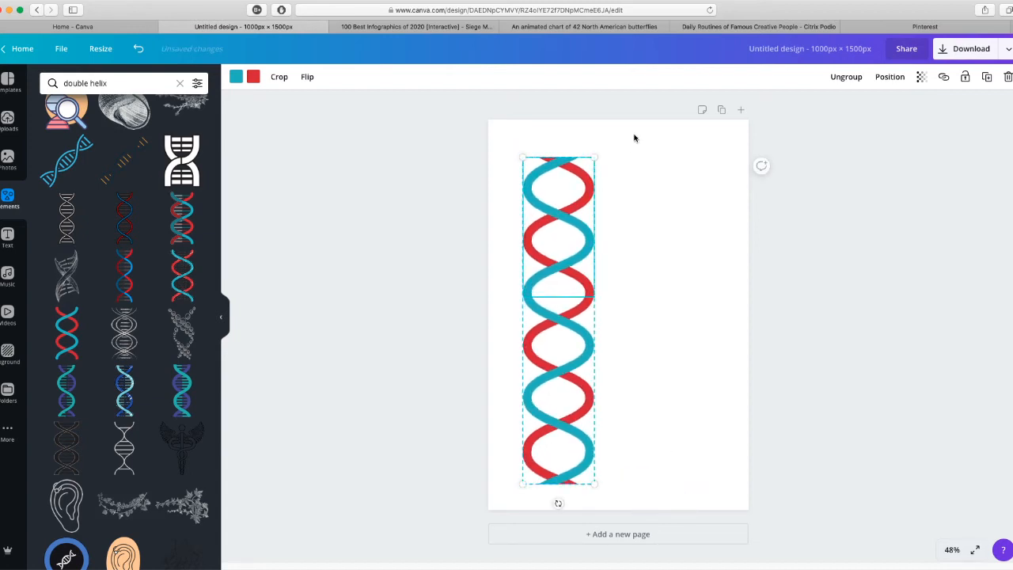
pyautogui.moveTo(522, 158); pyautogui.dragTo(544, 208)
pyautogui.click(776, 339)
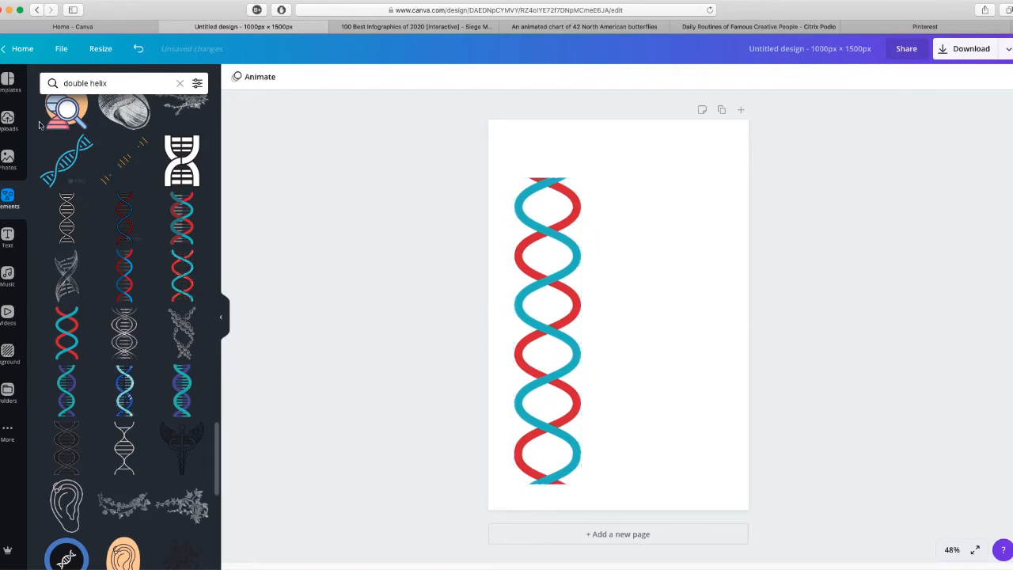
# - Search the graphic elements for "chakra" and look through the results for matching symbols on beige circles
pyautogui.click(131, 81)
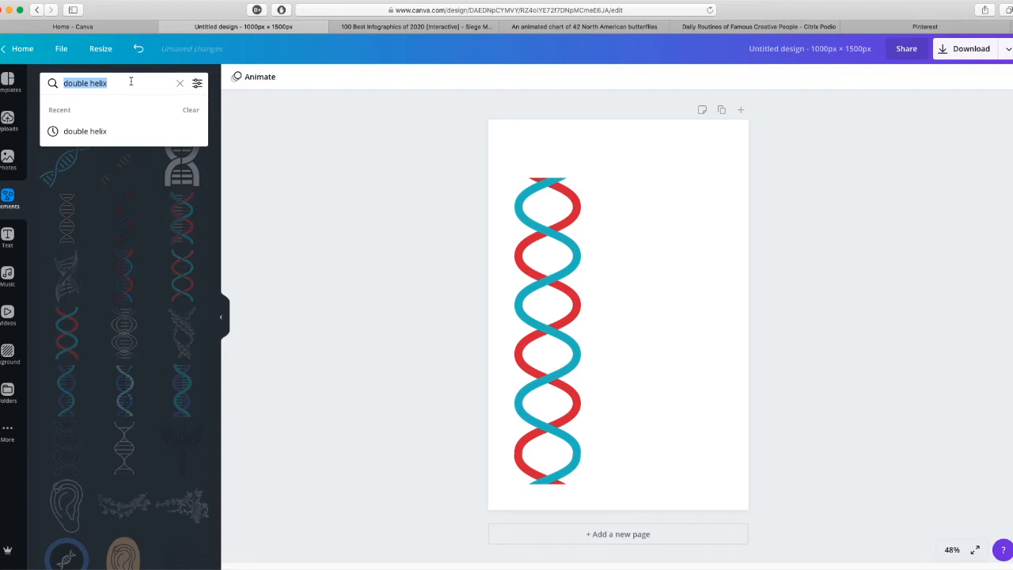
pyautogui.write('chakra')
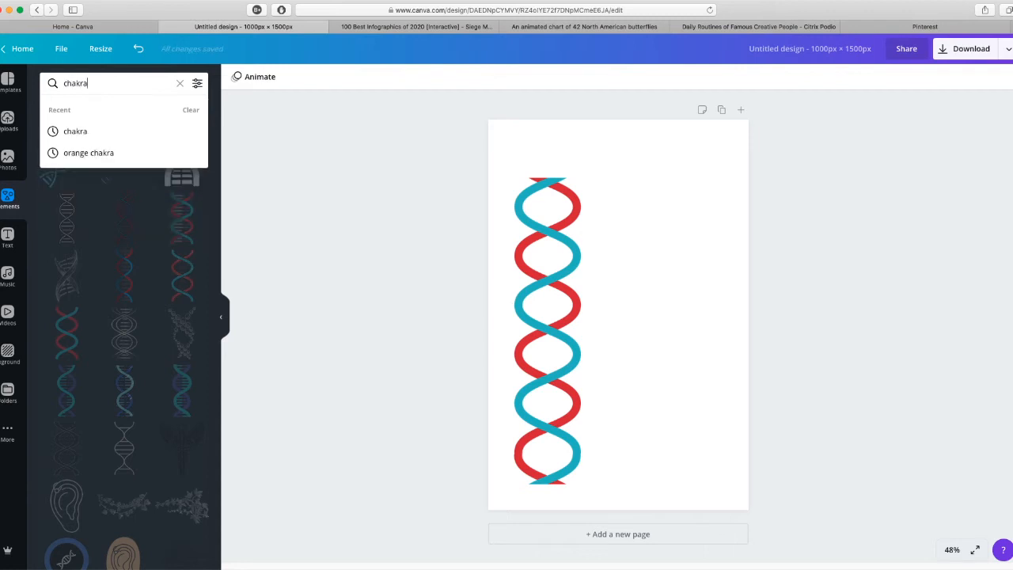
pyautogui.press('Return')
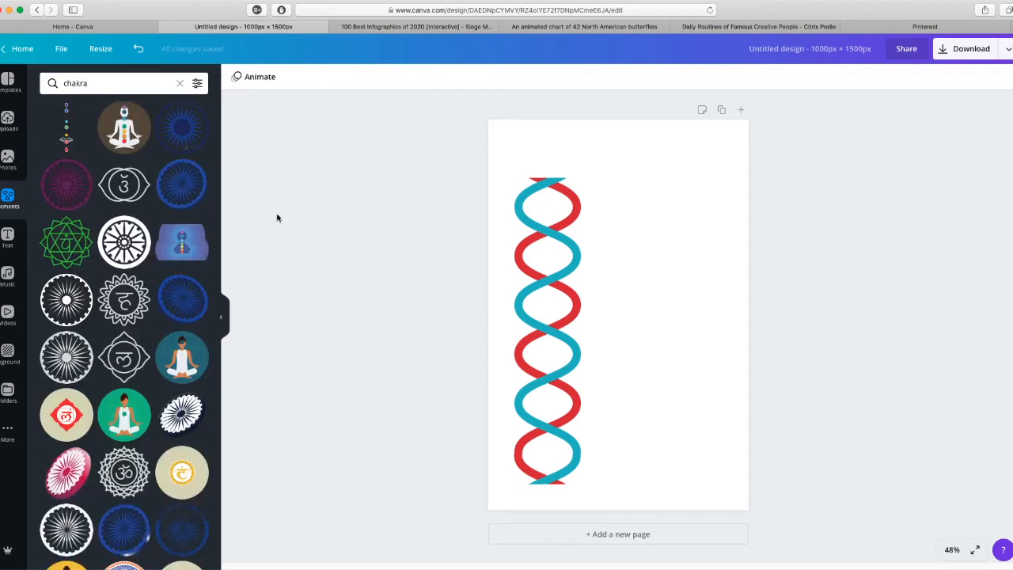
pyautogui.scroll(-3, 176, 299)
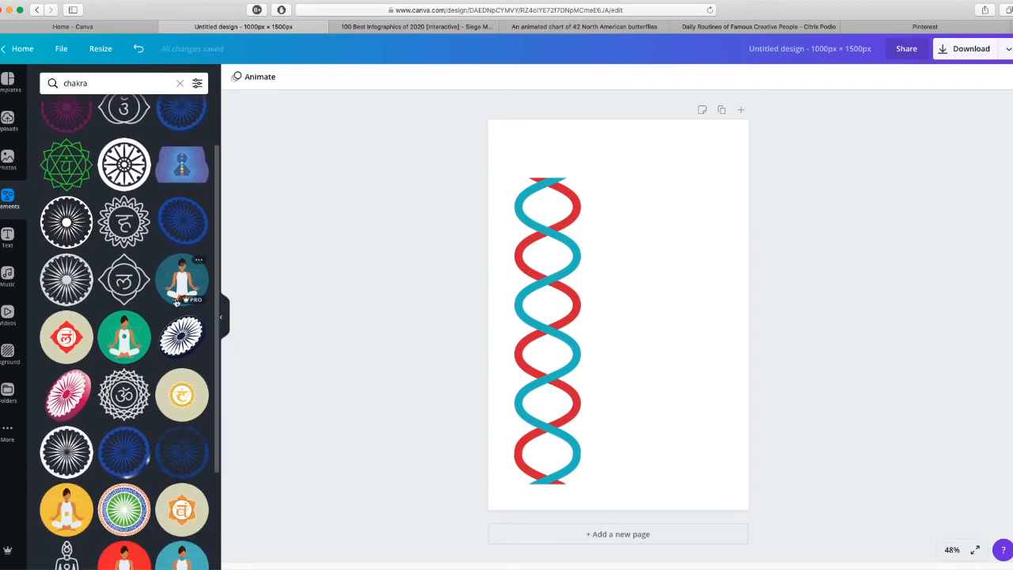
pyautogui.scroll(-1, 176, 299)
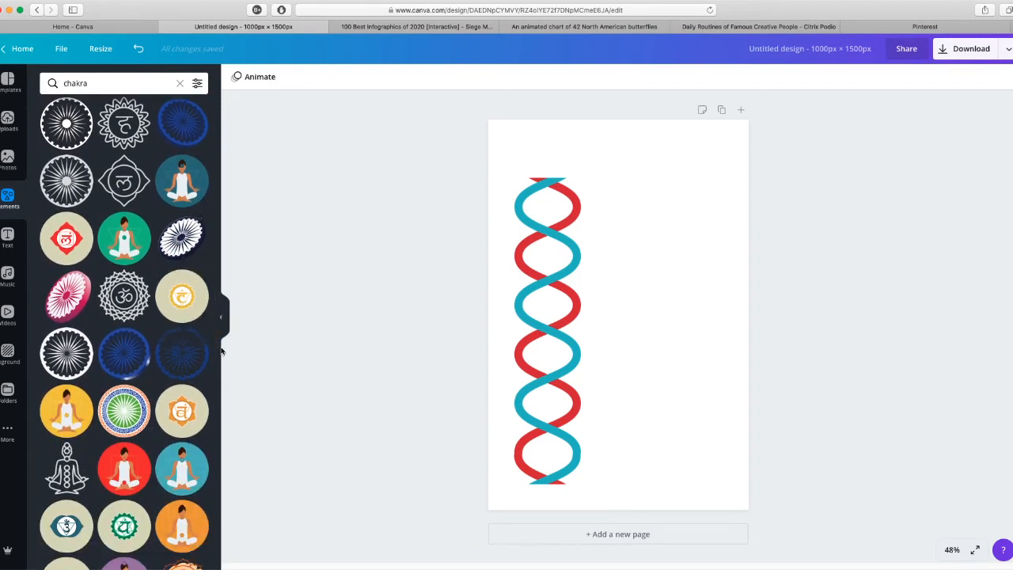
pyautogui.scroll(-1, 197, 335)
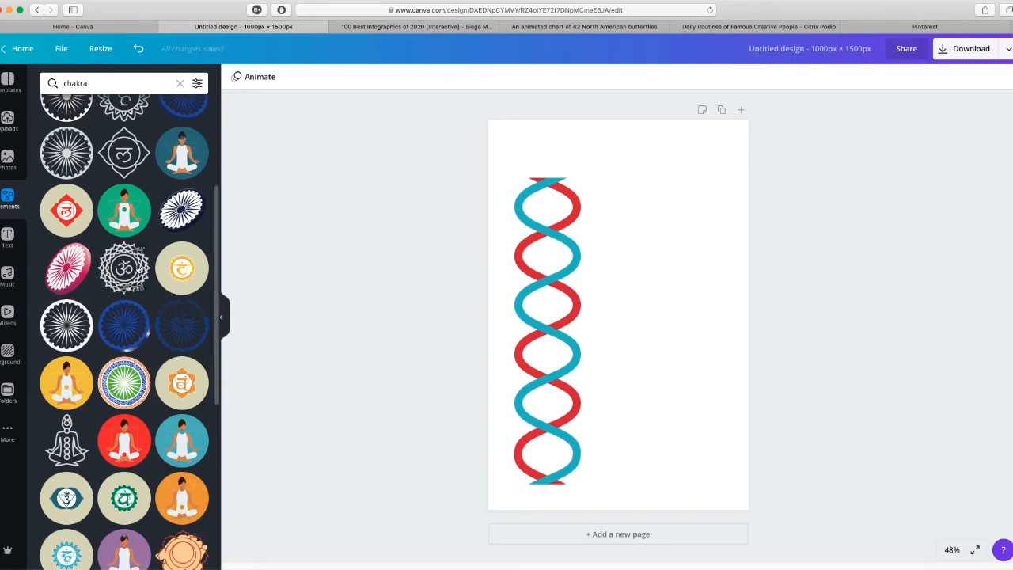
pyautogui.scroll(-1, 119, 459)
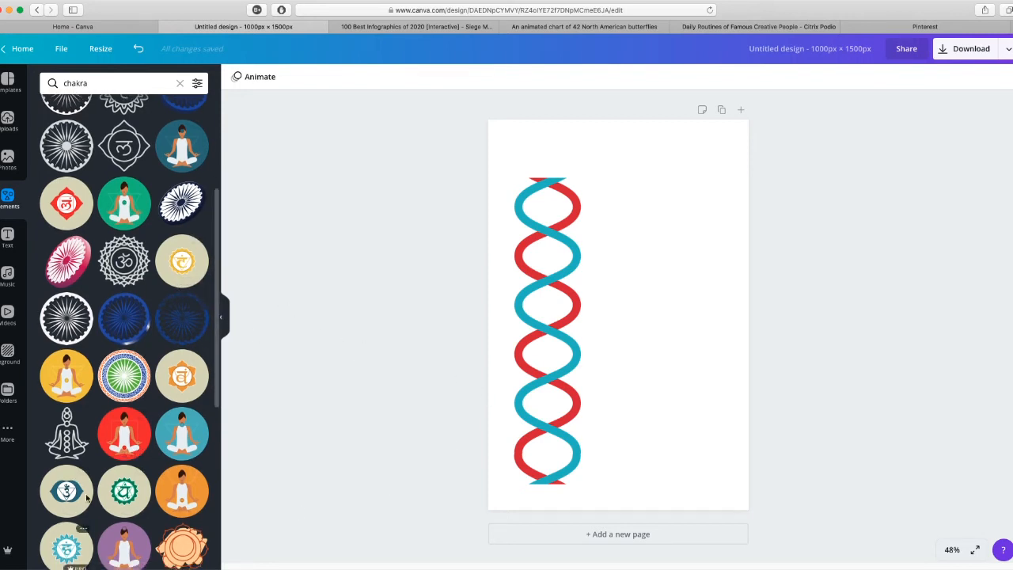
pyautogui.scroll(-2, 119, 463)
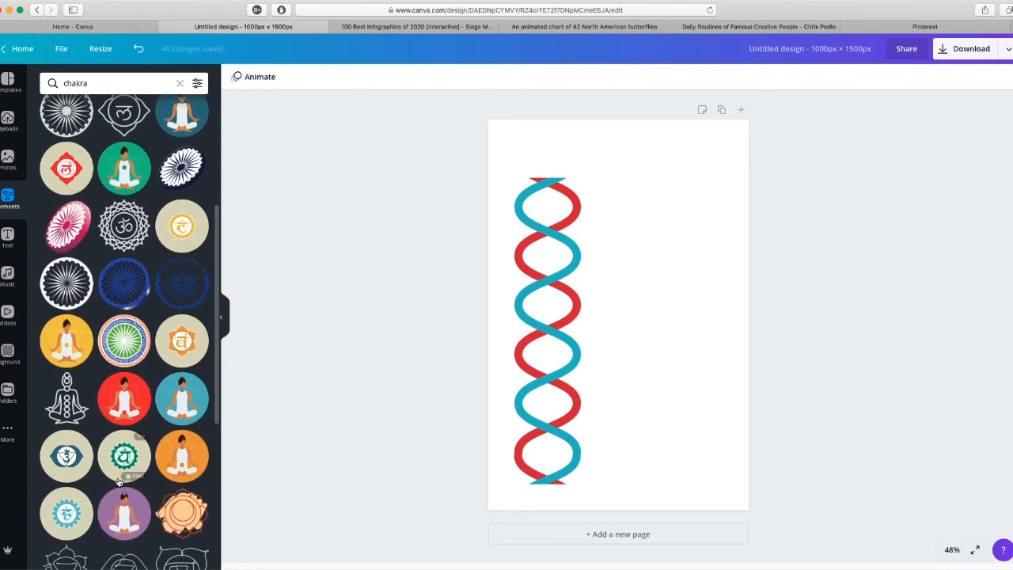
# - Add six beige-circle chakra symbols over the helix, from bottom to top: red, orange, yellow, green, light blue and dark blue
pyautogui.moveTo(63, 171); pyautogui.dragTo(528, 474)
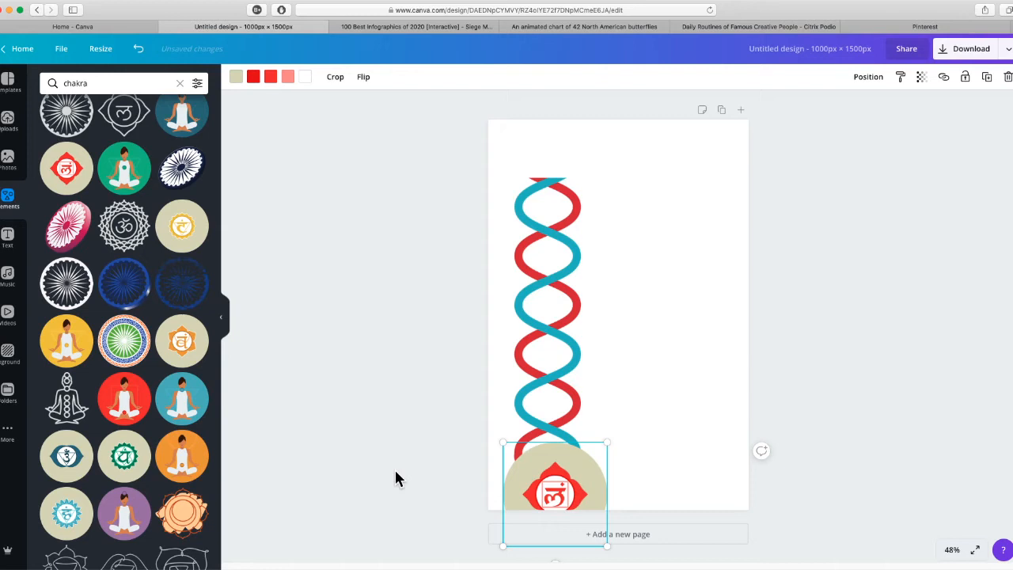
pyautogui.moveTo(172, 362); pyautogui.dragTo(554, 442)
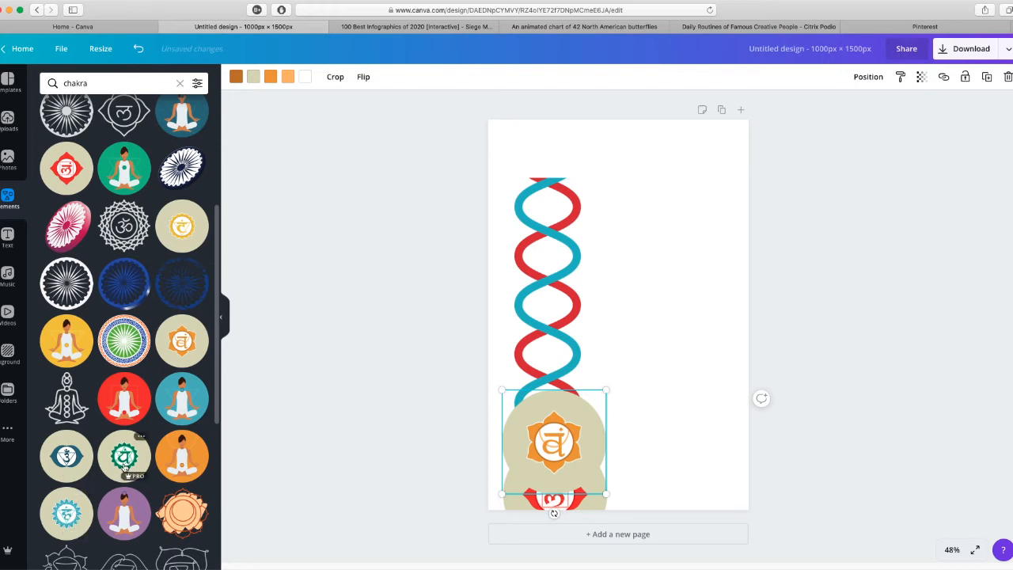
pyautogui.moveTo(123, 473); pyautogui.dragTo(512, 297)
pyautogui.moveTo(182, 247); pyautogui.dragTo(550, 388)
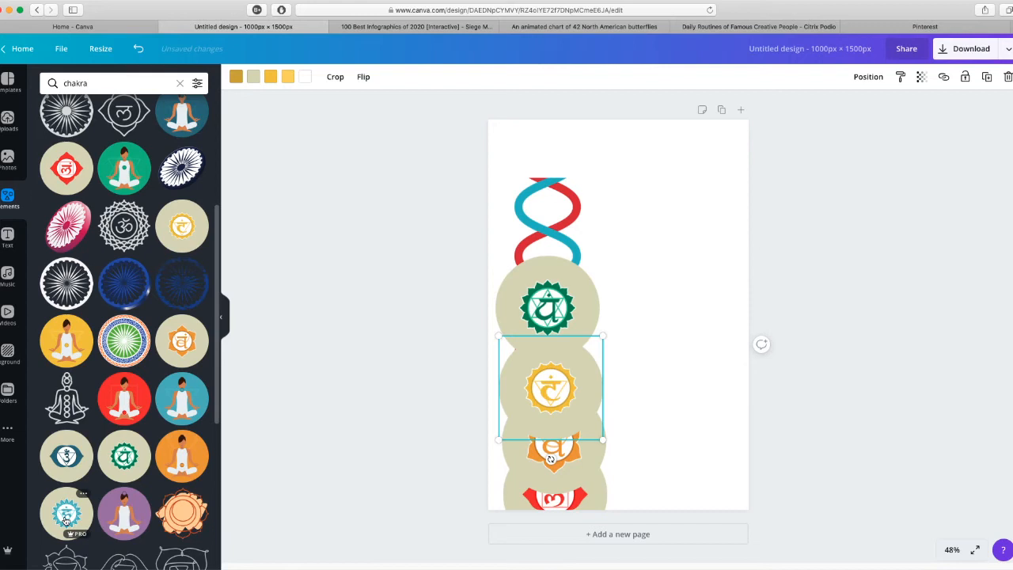
pyautogui.moveTo(66, 518); pyautogui.dragTo(556, 274)
pyautogui.moveTo(65, 456); pyautogui.dragTo(558, 210)
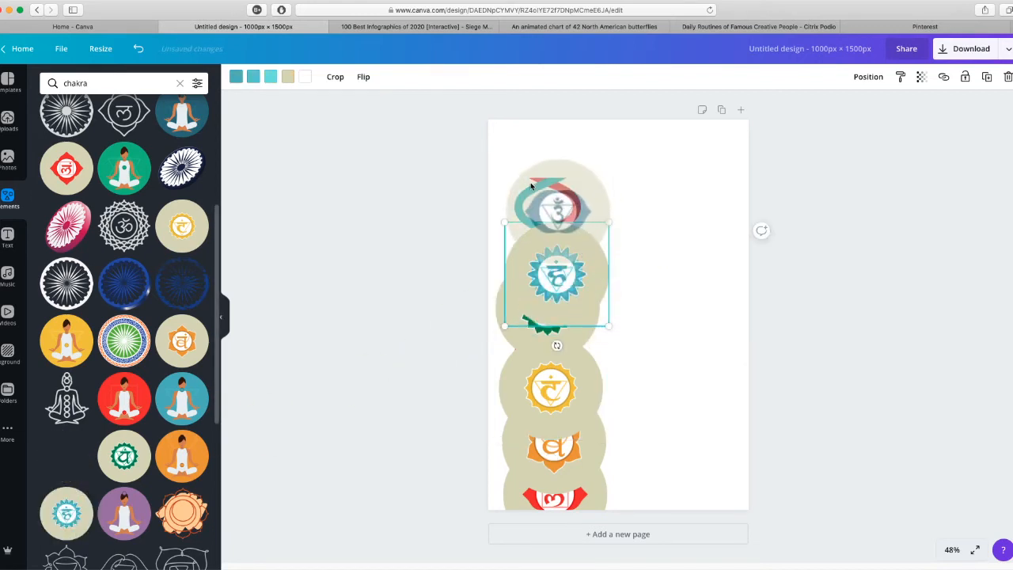
# - Select all six chakra symbols together and scale them down to about the width of the helix
pyautogui.click(653, 477)
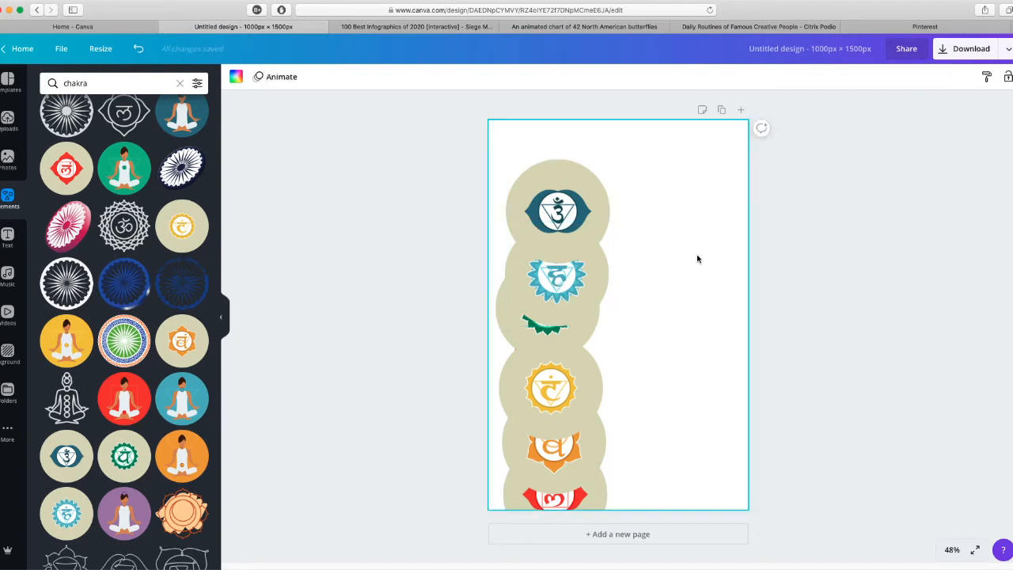
pyautogui.moveTo(681, 192); pyautogui.dragTo(613, 486)
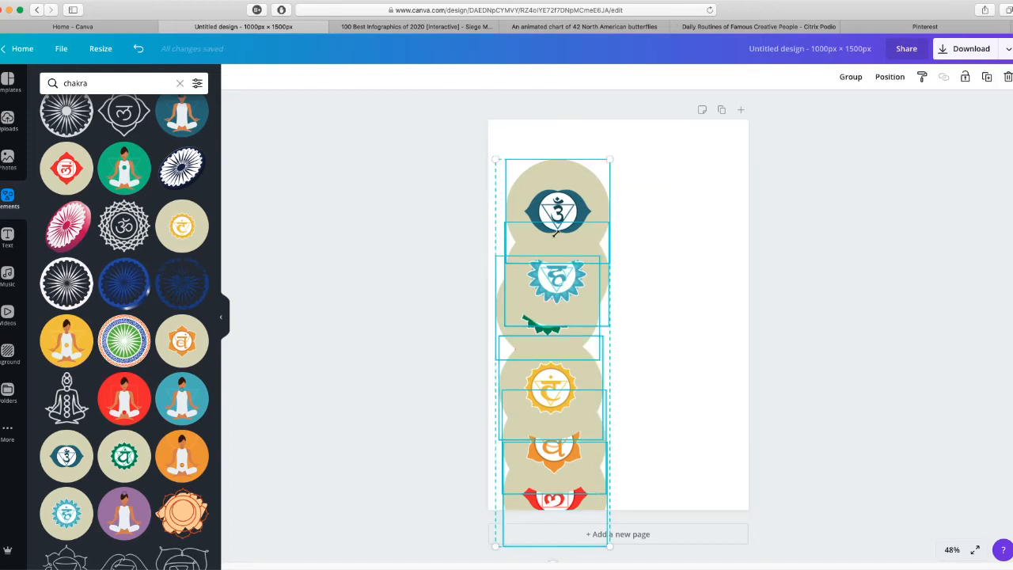
pyautogui.moveTo(553, 236); pyautogui.dragTo(553, 237)
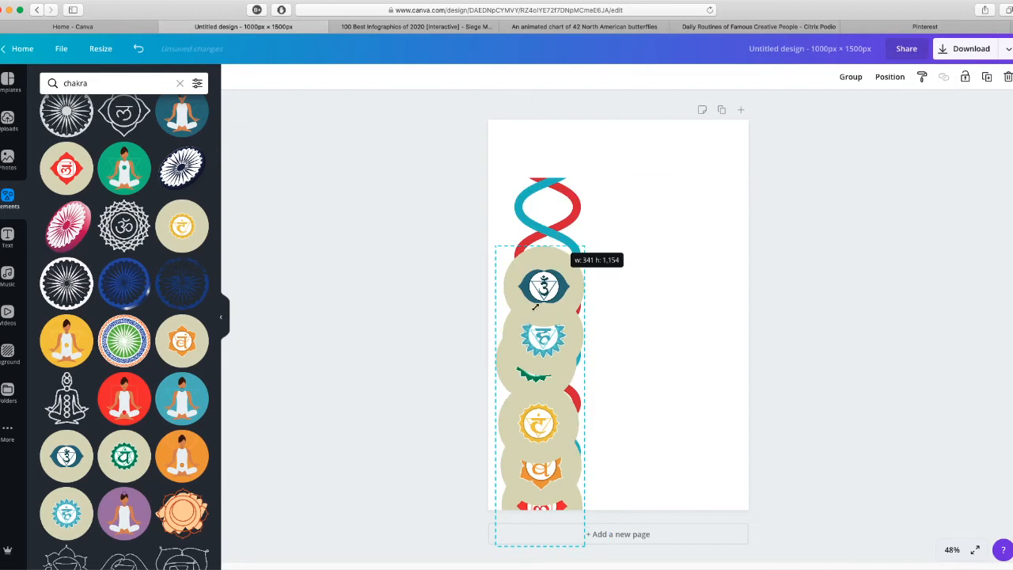
pyautogui.moveTo(536, 307); pyautogui.dragTo(552, 300)
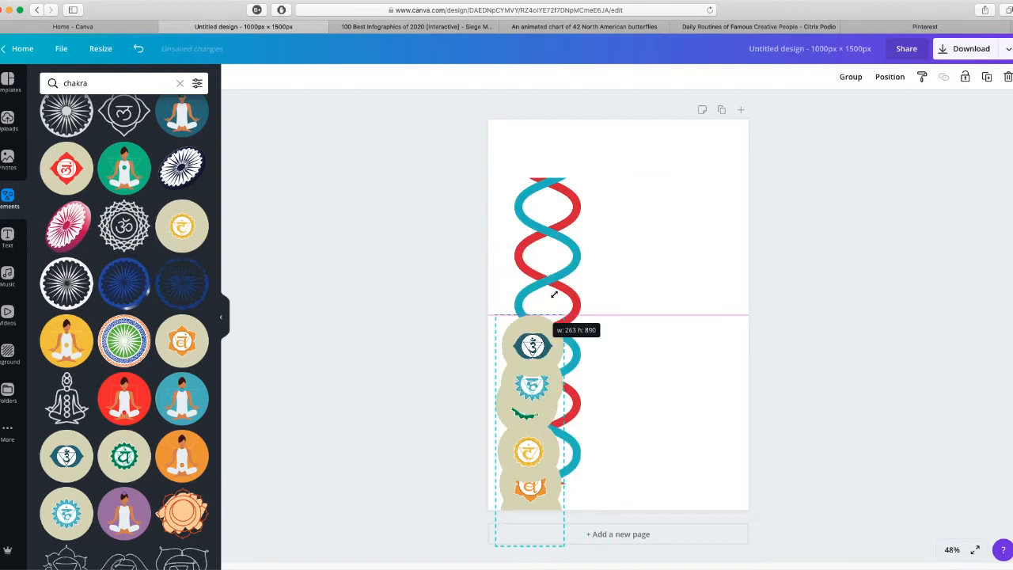
pyautogui.click(686, 425)
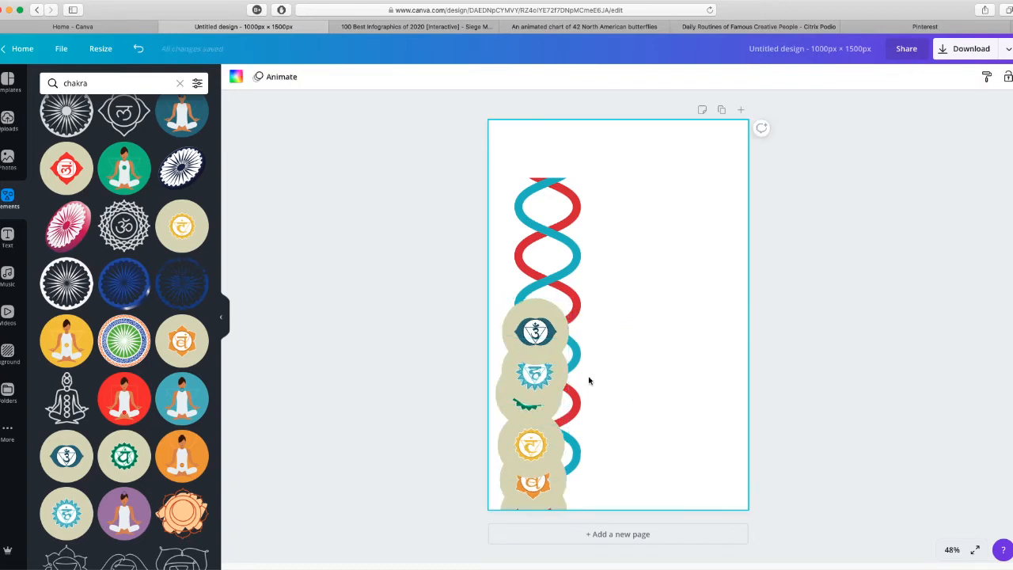
# - Move the six chakra symbols up onto the helix and shrink them together until each is narrower than the strand
pyautogui.moveTo(497, 318); pyautogui.dragTo(512, 507)
pyautogui.moveTo(536, 332); pyautogui.dragTo(551, 203)
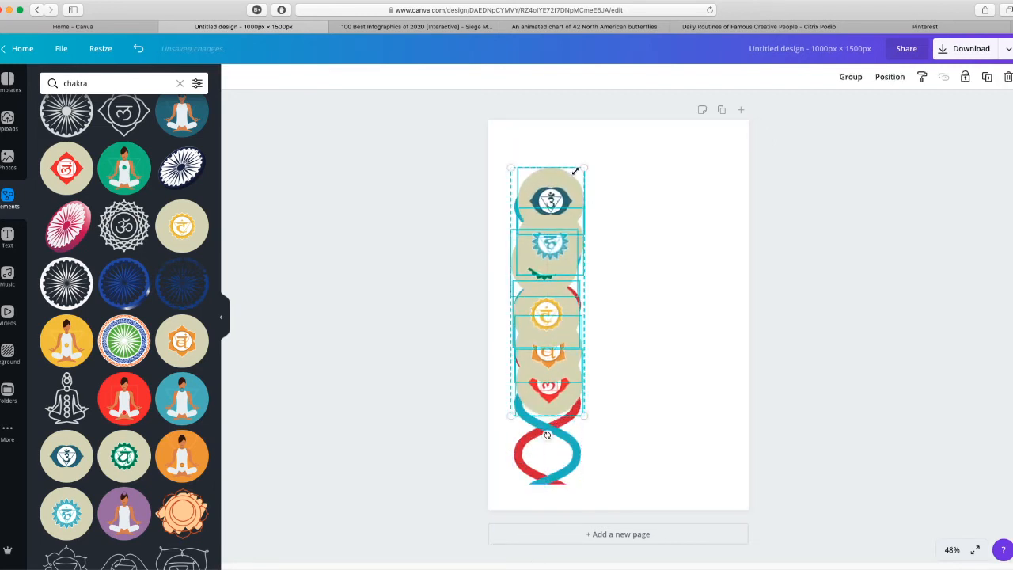
pyautogui.moveTo(568, 180); pyautogui.dragTo(555, 210)
pyautogui.moveTo(709, 240); pyautogui.dragTo(710, 244)
pyautogui.click(695, 247)
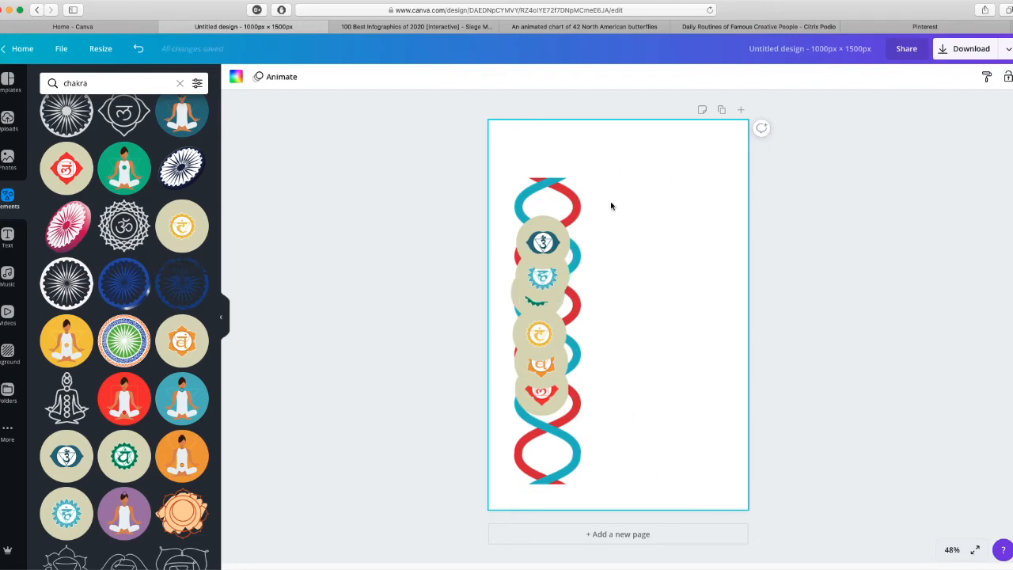
# - Centre the dark blue chakra on the helix's upper crossing and the red chakra on the strand's bottom end
pyautogui.moveTo(543, 243)
pyautogui.mouseDown()
pyautogui.moveTo(547, 184)
pyautogui.moveTo(547, 231)
pyautogui.mouseUp()
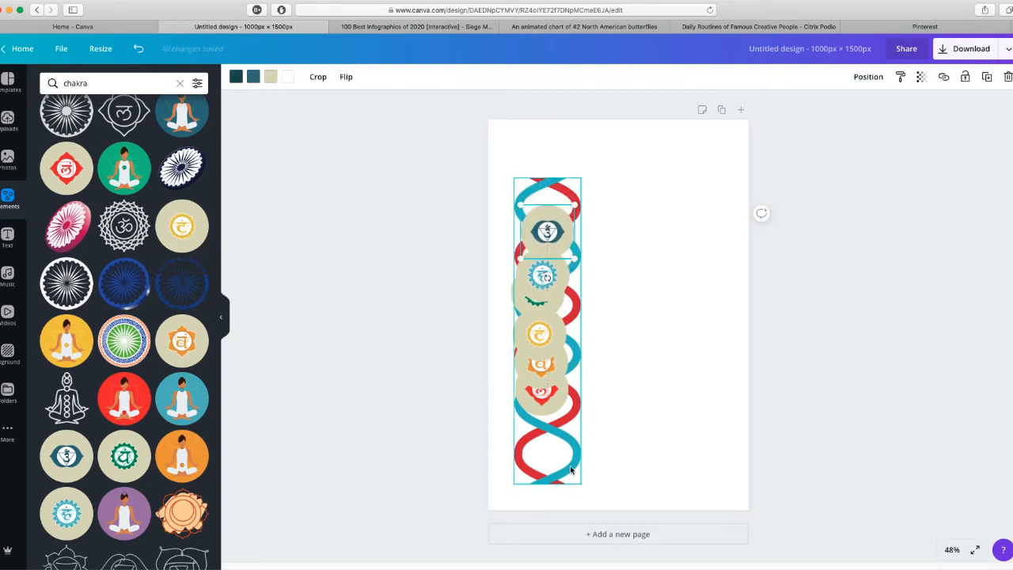
pyautogui.moveTo(542, 394); pyautogui.dragTo(545, 482)
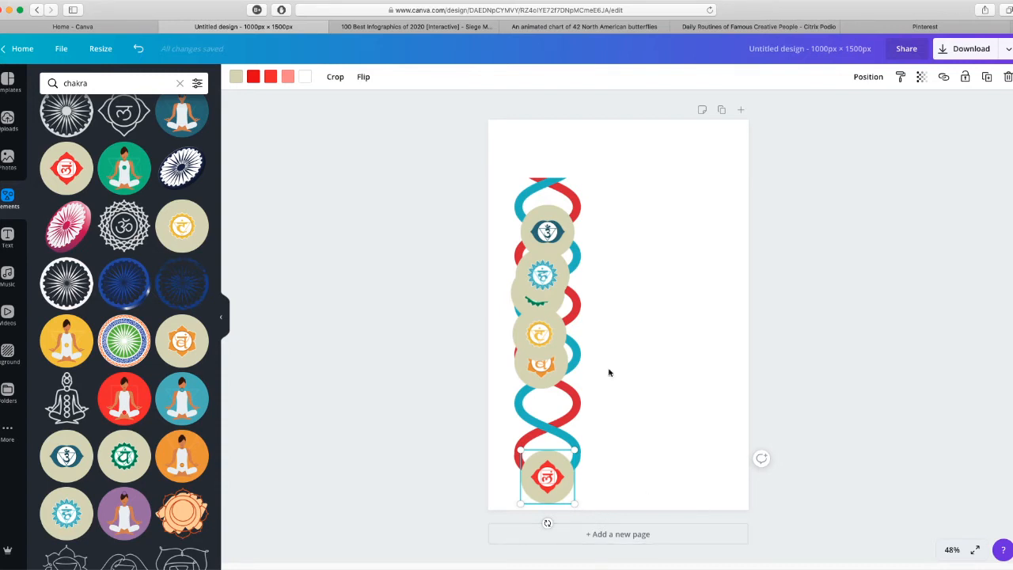
pyautogui.moveTo(501, 205); pyautogui.dragTo(499, 409)
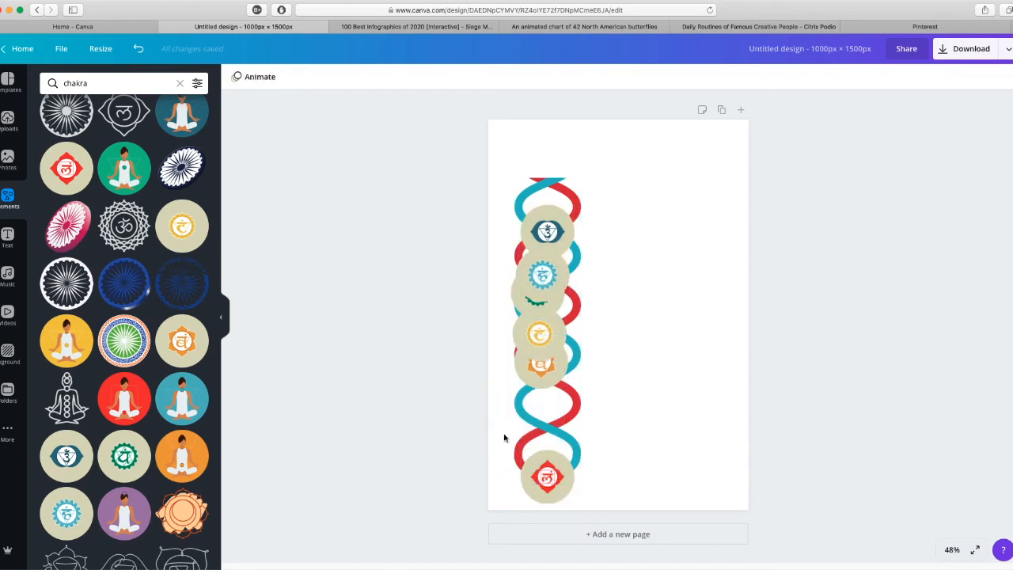
pyautogui.click(604, 327)
pyautogui.click(669, 215)
# - Select all six chakra symbols, align them to a common vertical centre line and space them evenly vertically
pyautogui.click(548, 229)
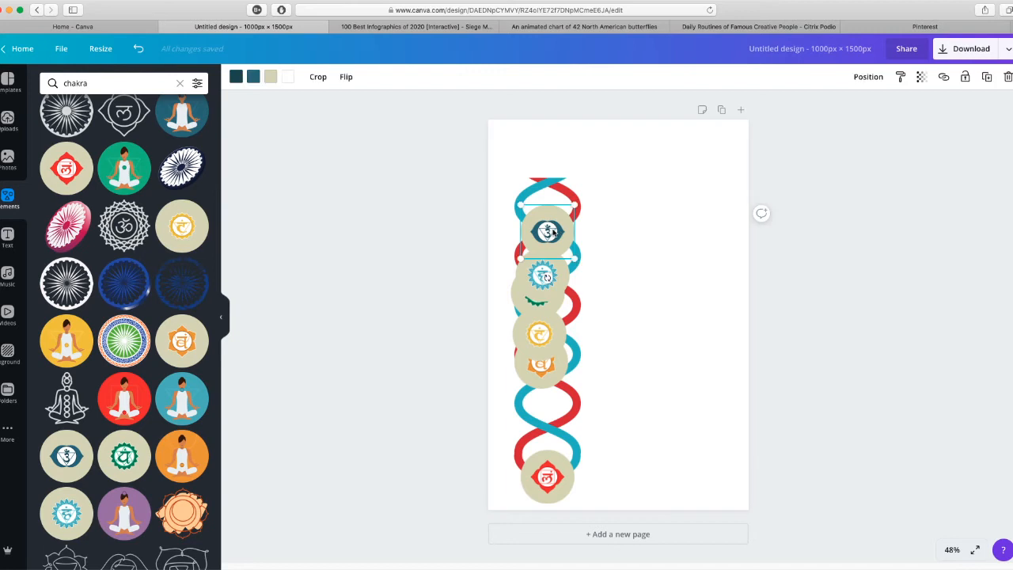
pyautogui.keyDown('shift'); pyautogui.click(544, 293); pyautogui.keyUp('shift')
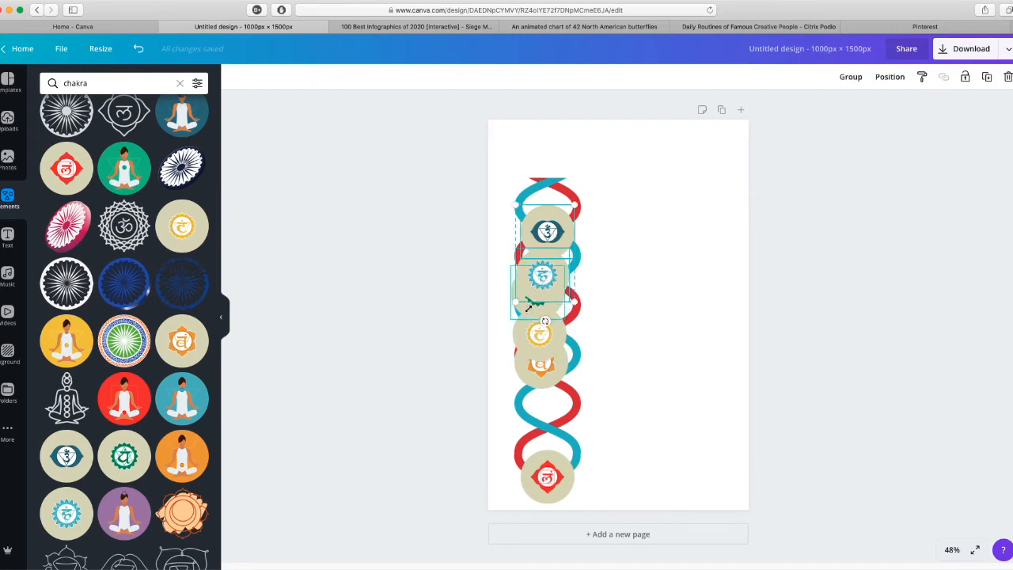
pyautogui.keyDown('shift'); pyautogui.click(545, 326); pyautogui.keyUp('shift')
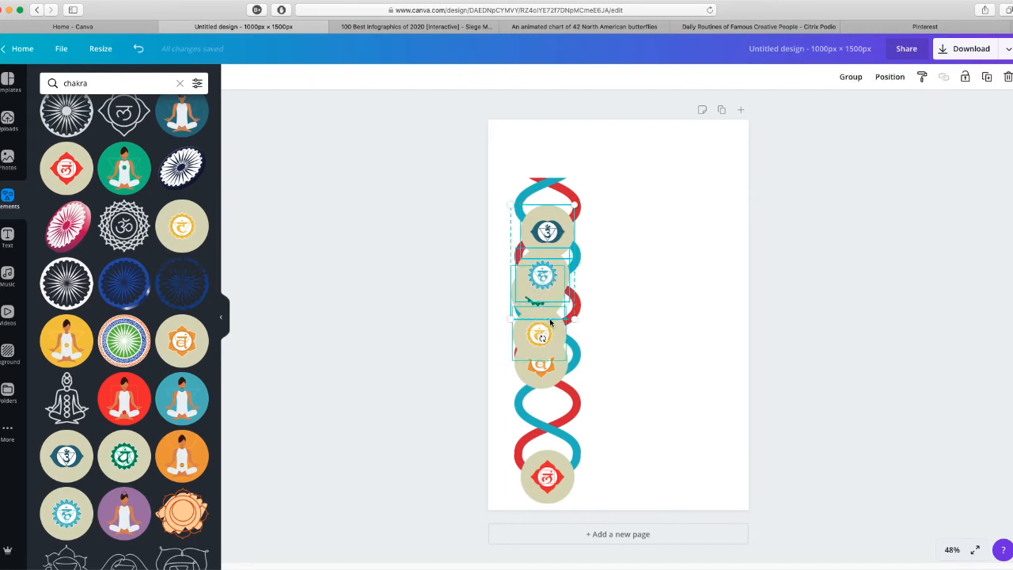
pyautogui.keyDown('shift'); pyautogui.click(543, 377); pyautogui.keyUp('shift')
pyautogui.keyDown('shift'); pyautogui.click(546, 177); pyautogui.keyUp('shift')
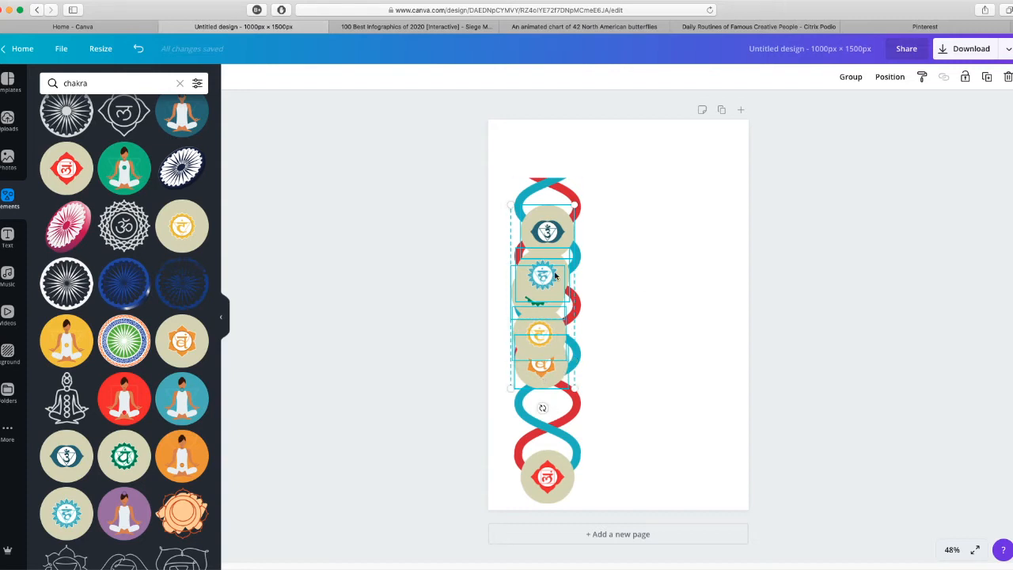
pyautogui.keyDown('shift'); pyautogui.click(565, 470); pyautogui.keyUp('shift')
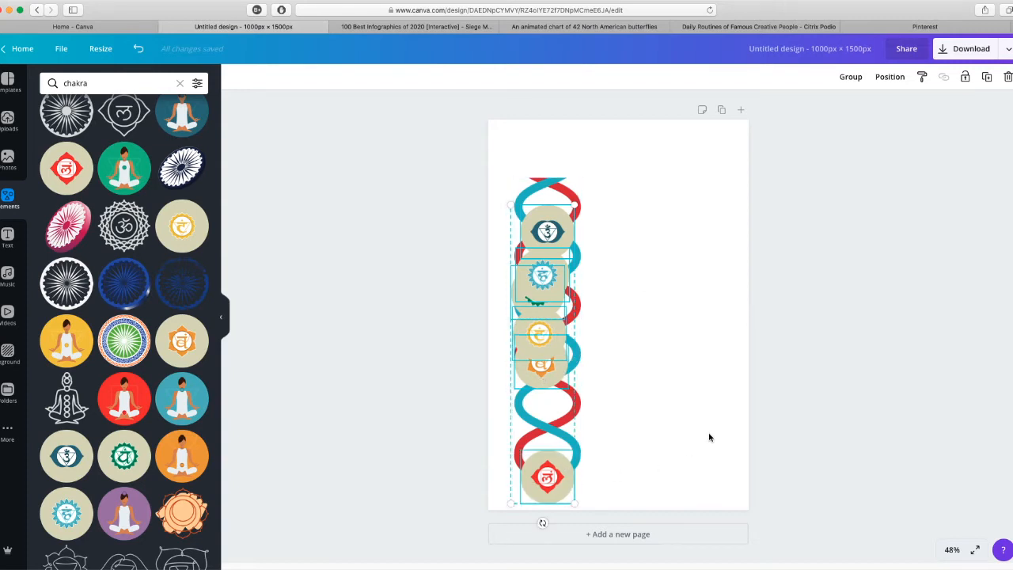
pyautogui.click(889, 81)
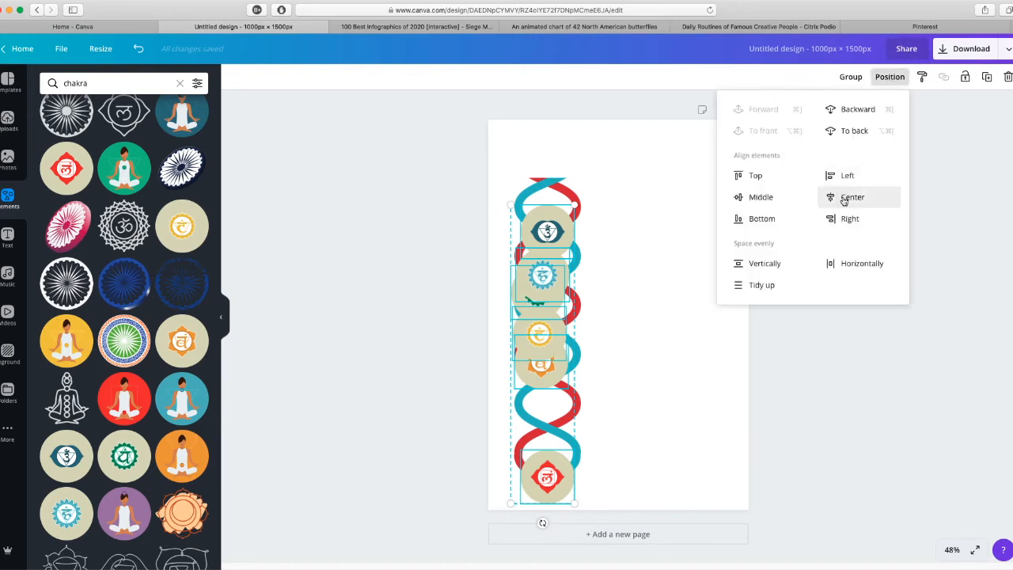
pyautogui.click(844, 200)
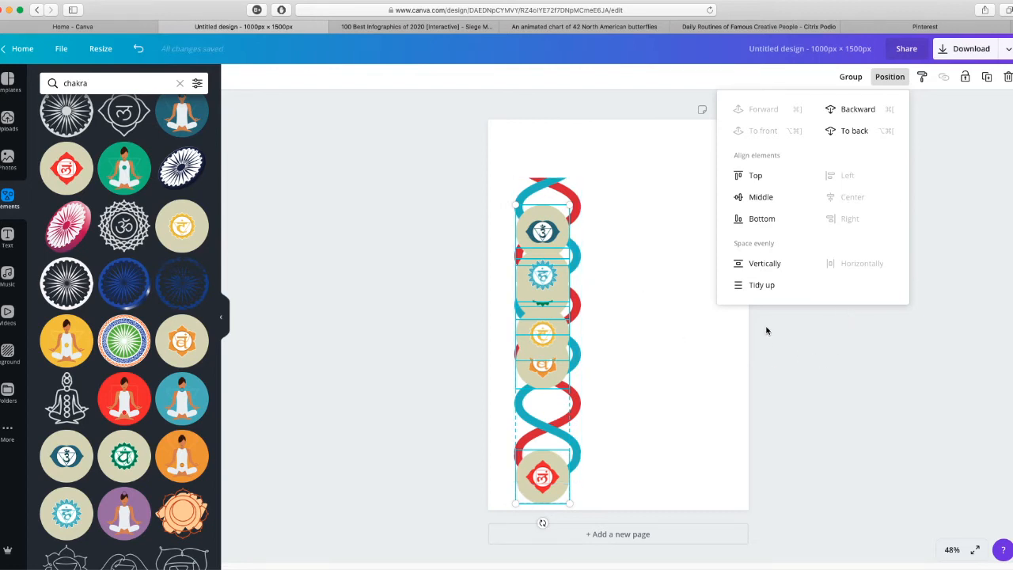
pyautogui.click(756, 267)
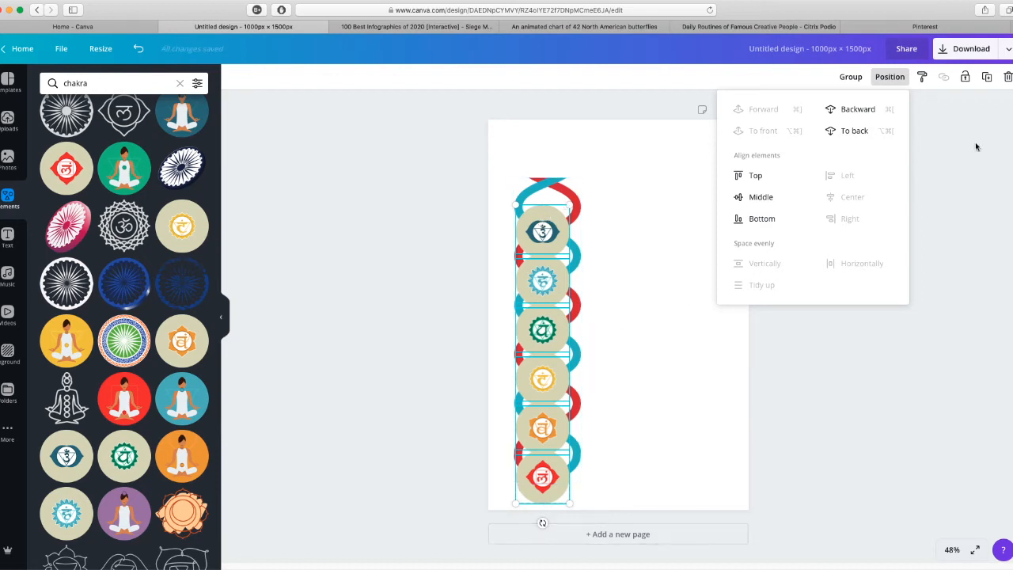
pyautogui.click(895, 77)
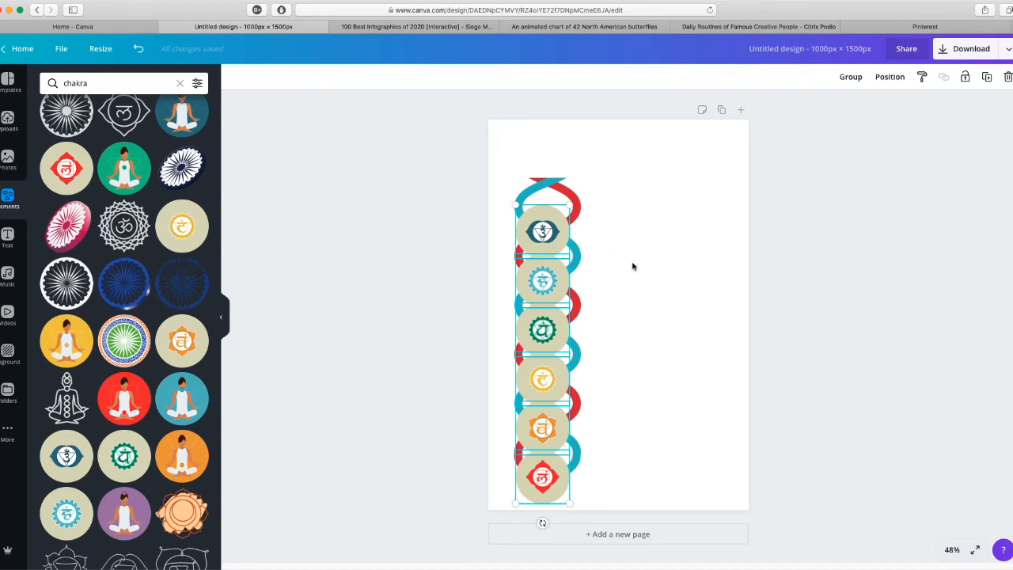
# - Shift the aligned column of six chakra symbols so it is centred horizontally on the helix, over its crossings
pyautogui.moveTo(545, 237)
pyautogui.mouseDown()
pyautogui.moveTo(695, 231)
pyautogui.moveTo(549, 239)
pyautogui.moveTo(666, 242)
pyautogui.moveTo(548, 238)
pyautogui.moveTo(545, 155)
pyautogui.moveTo(546, 239)
pyautogui.moveTo(668, 247)
pyautogui.moveTo(530, 234)
pyautogui.moveTo(548, 237)
pyautogui.mouseUp()
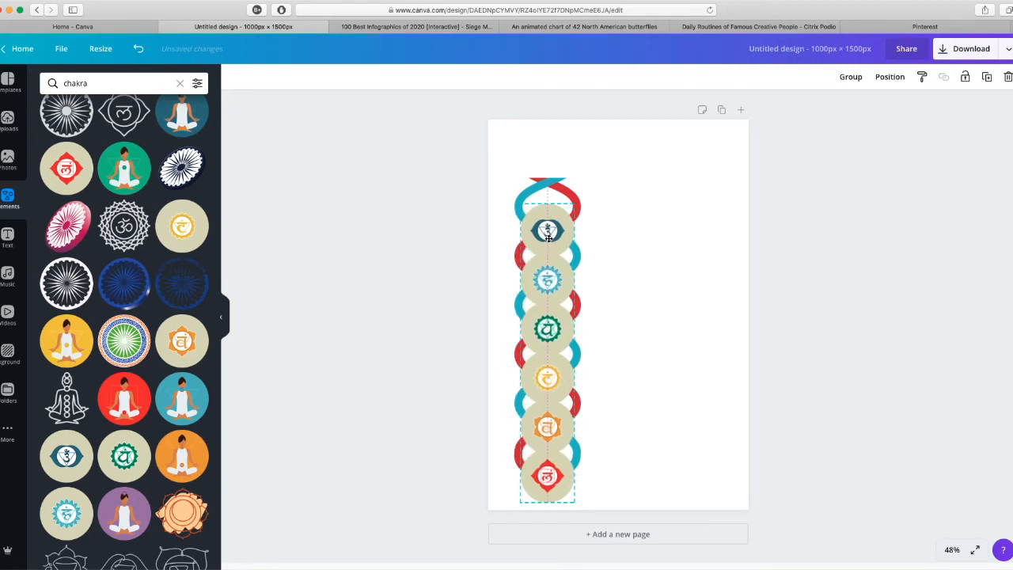
pyautogui.moveTo(548, 238); pyautogui.dragTo(548, 238)
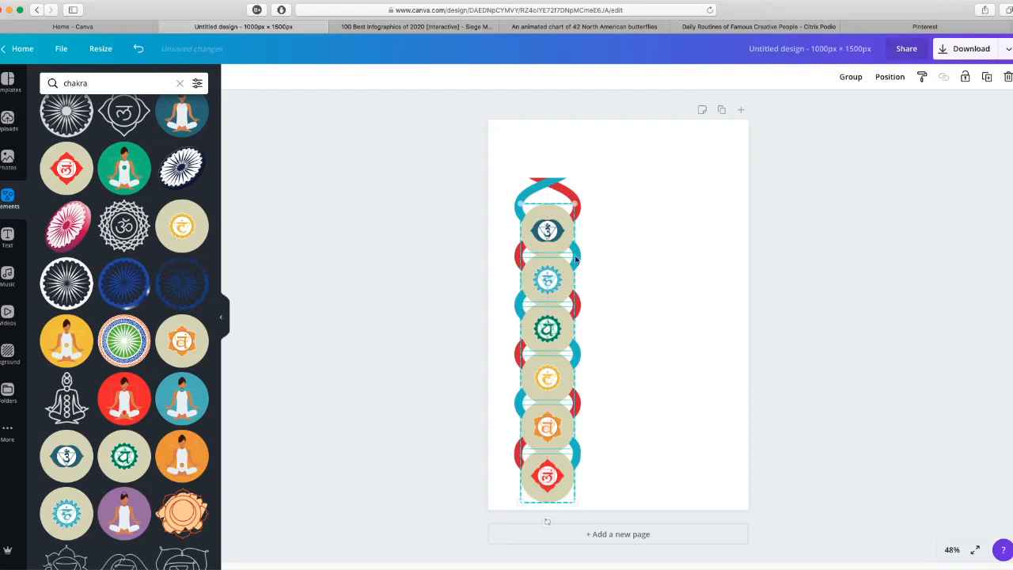
pyautogui.click(710, 335)
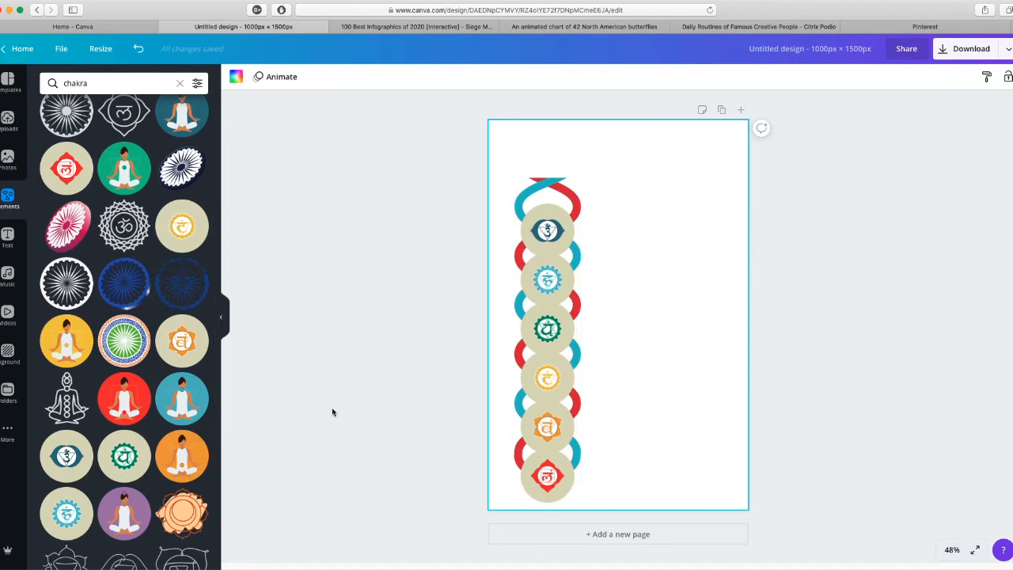
# - Add the pink lotus chakra image to the page, shrink it to match the other symbols and centre it on the helix's top end
pyautogui.scroll(-10, 186, 307)
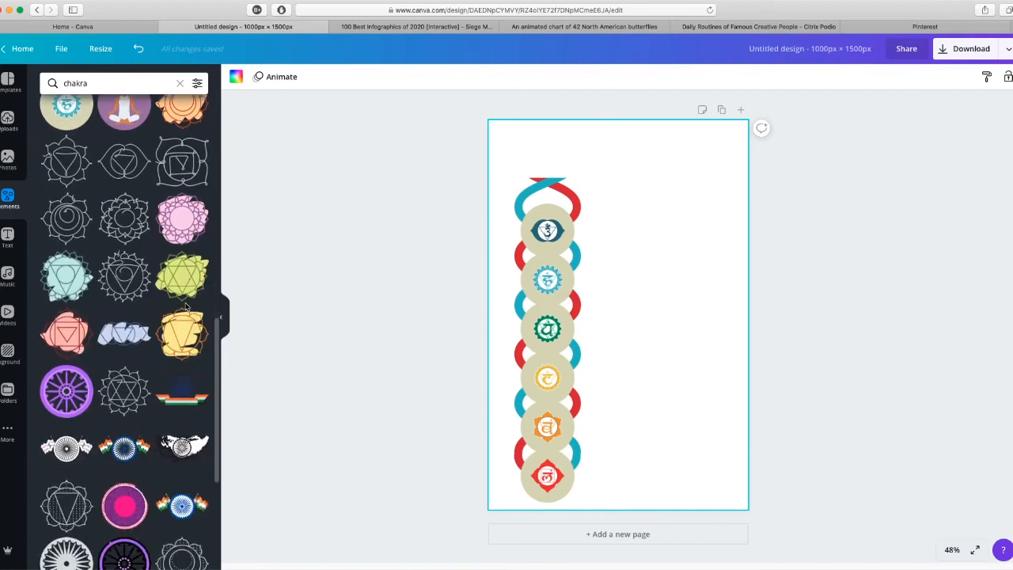
pyautogui.scroll(-5, 186, 307)
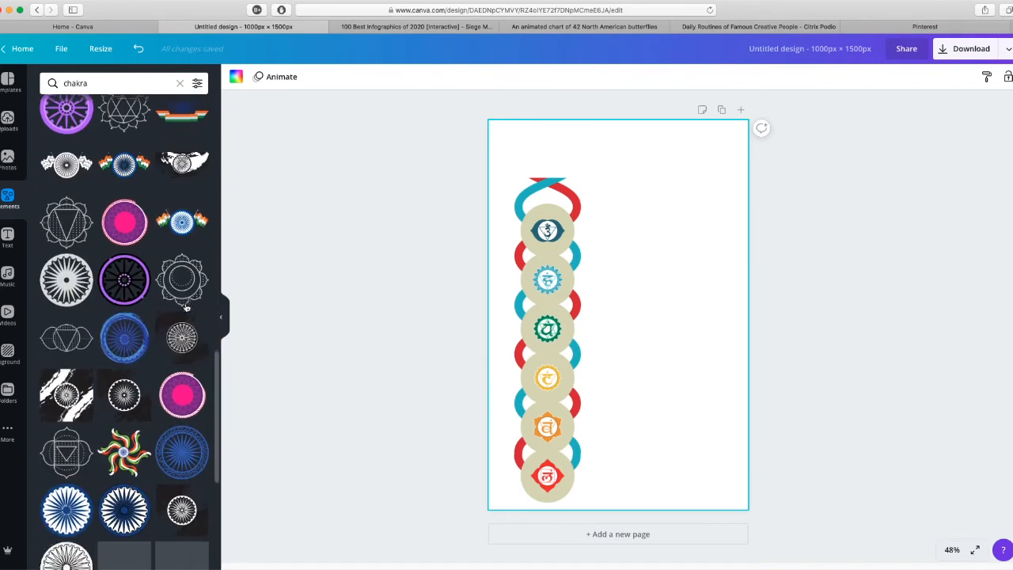
pyautogui.scroll(-15, 150, 430)
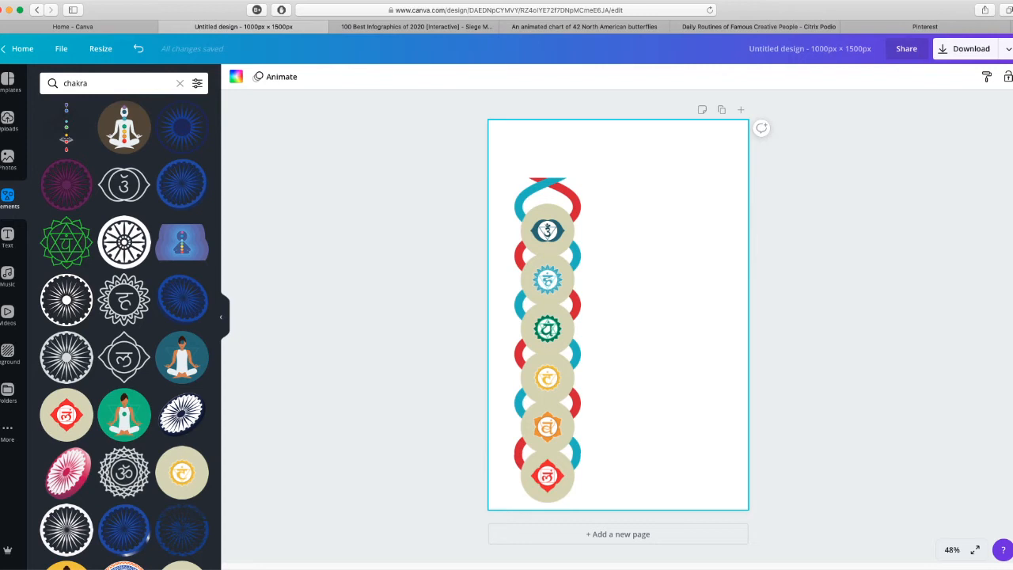
pyautogui.moveTo(0, 154); pyautogui.dragTo(606, 215)
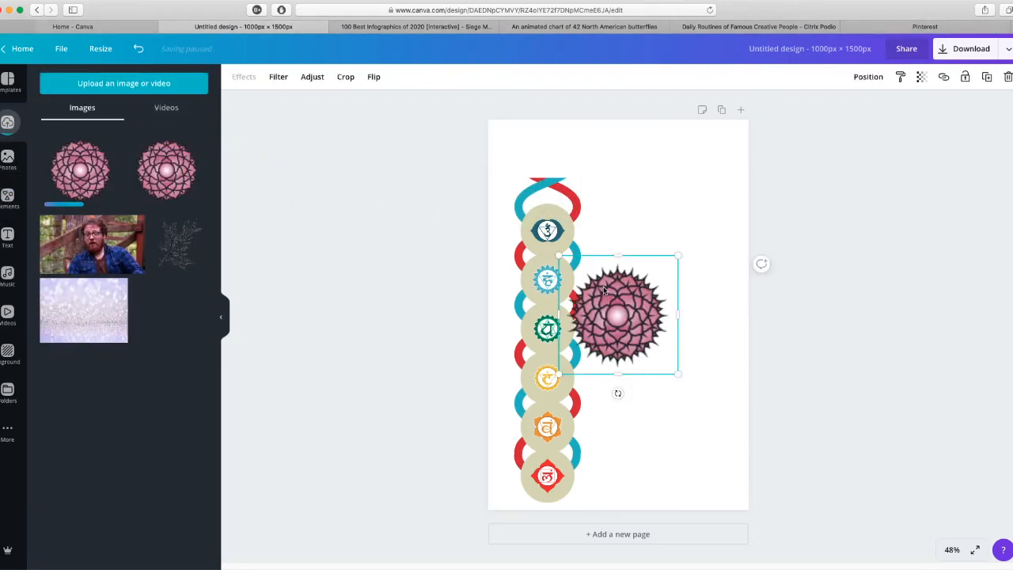
pyautogui.moveTo(623, 334); pyautogui.dragTo(547, 179)
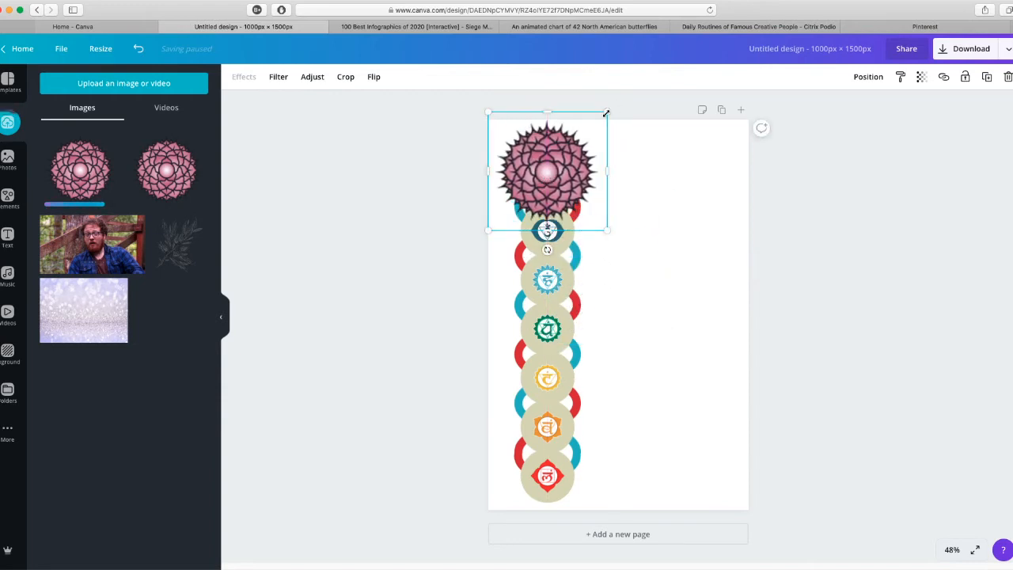
pyautogui.moveTo(606, 113); pyautogui.dragTo(547, 170)
pyautogui.click(660, 256)
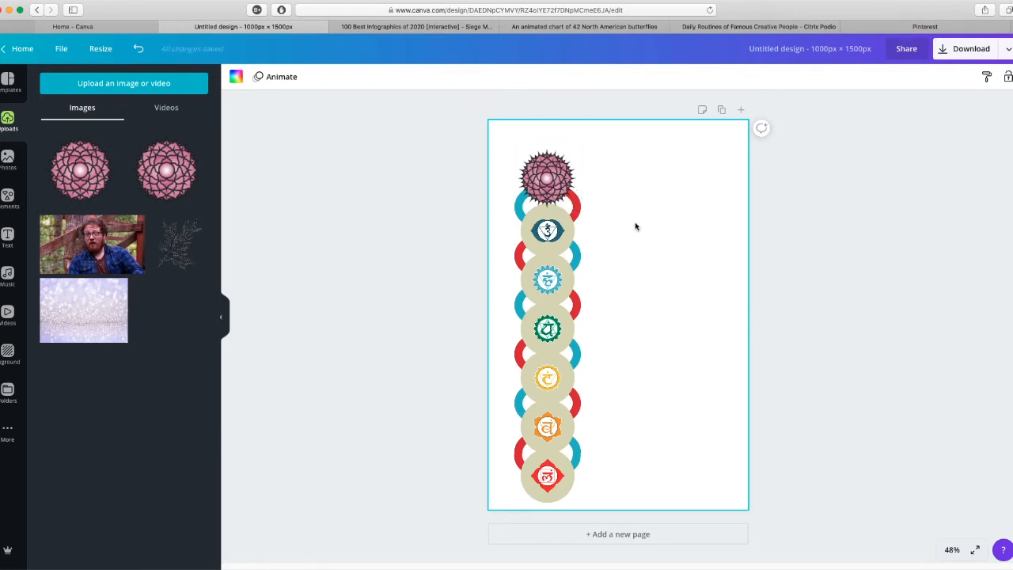
# - Select the helix with all seven chakra symbols and scale them down together, keeping their lower end in place to free space above
pyautogui.moveTo(693, 147); pyautogui.dragTo(497, 509)
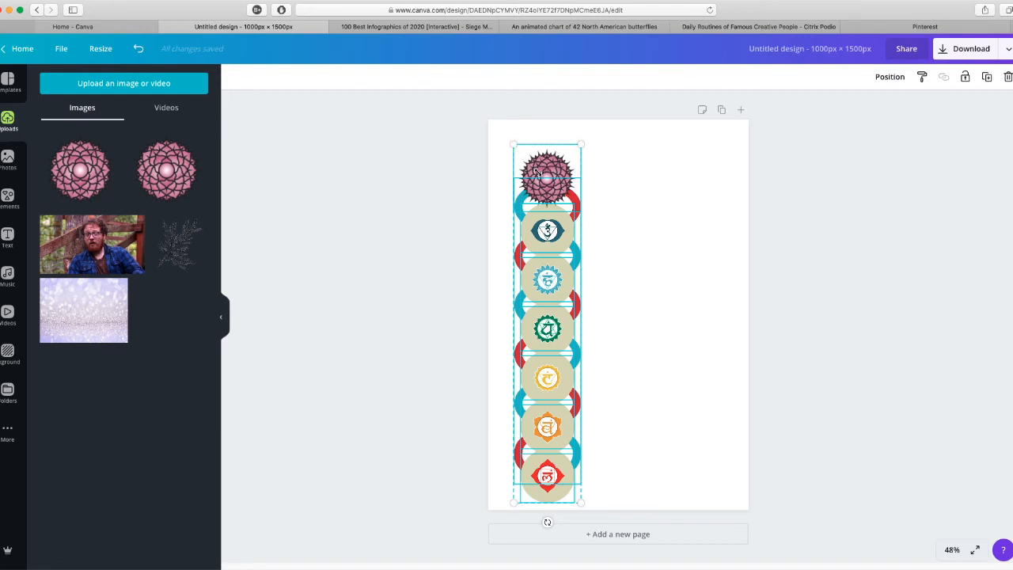
pyautogui.moveTo(517, 147)
pyautogui.mouseDown()
pyautogui.moveTo(520, 178)
pyautogui.moveTo(517, 158)
pyautogui.moveTo(523, 166)
pyautogui.mouseUp()
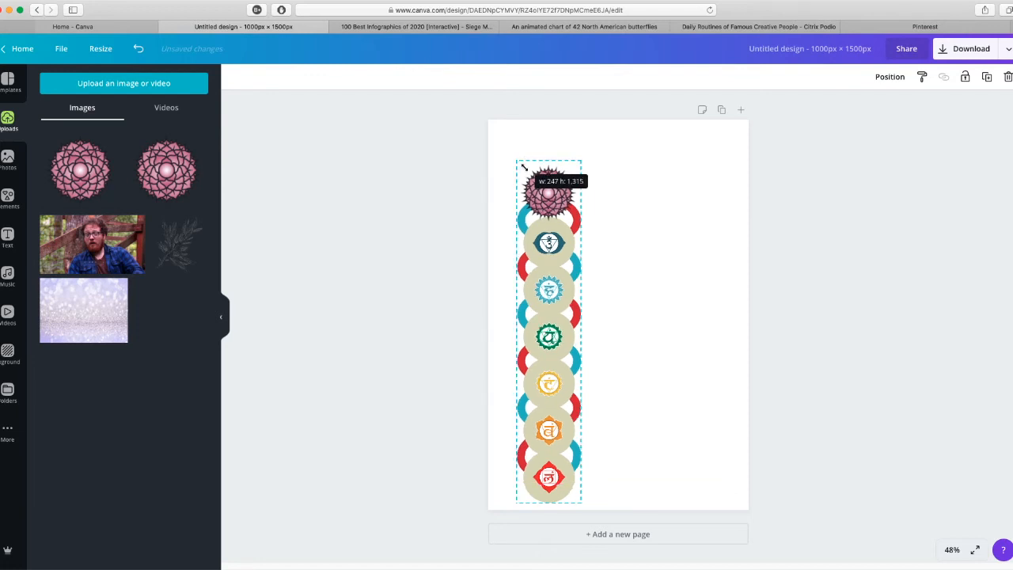
pyautogui.moveTo(515, 215); pyautogui.dragTo(413, 336)
pyautogui.click(413, 336)
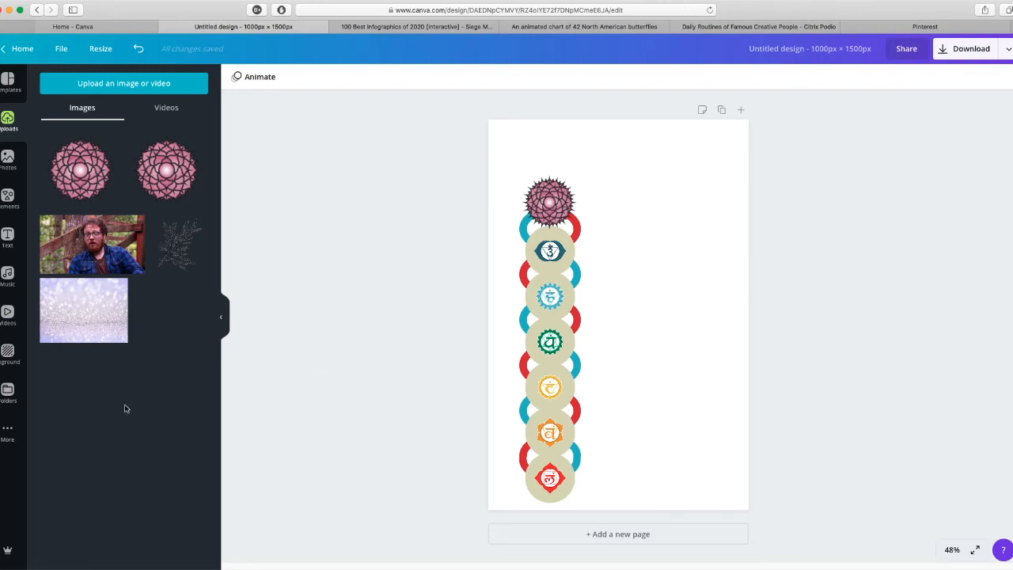
# - Add a heading text, reduce it to font size 58.5 and place it beside the pink lotus chakra
pyautogui.click(10, 236)
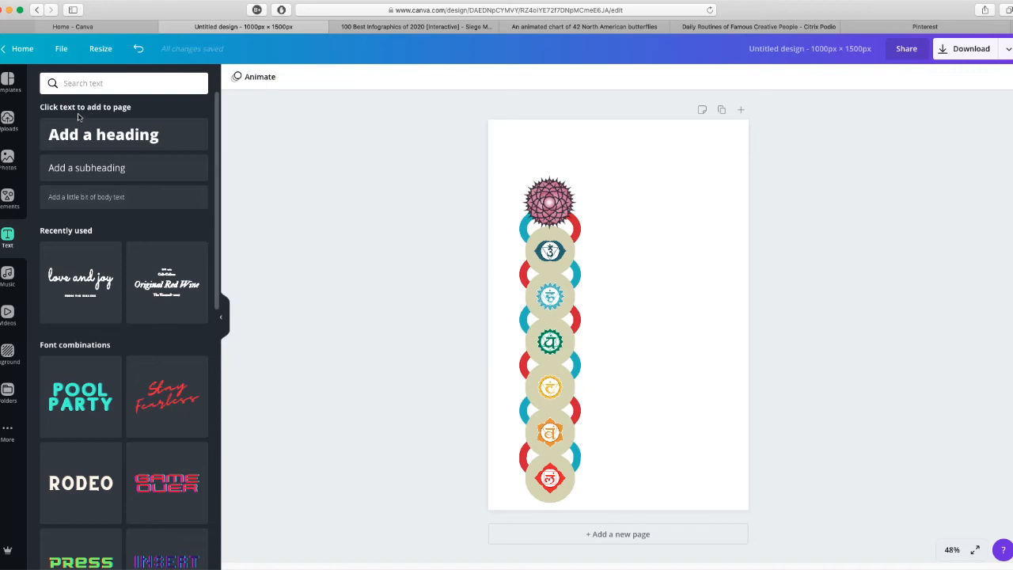
pyautogui.click(93, 136)
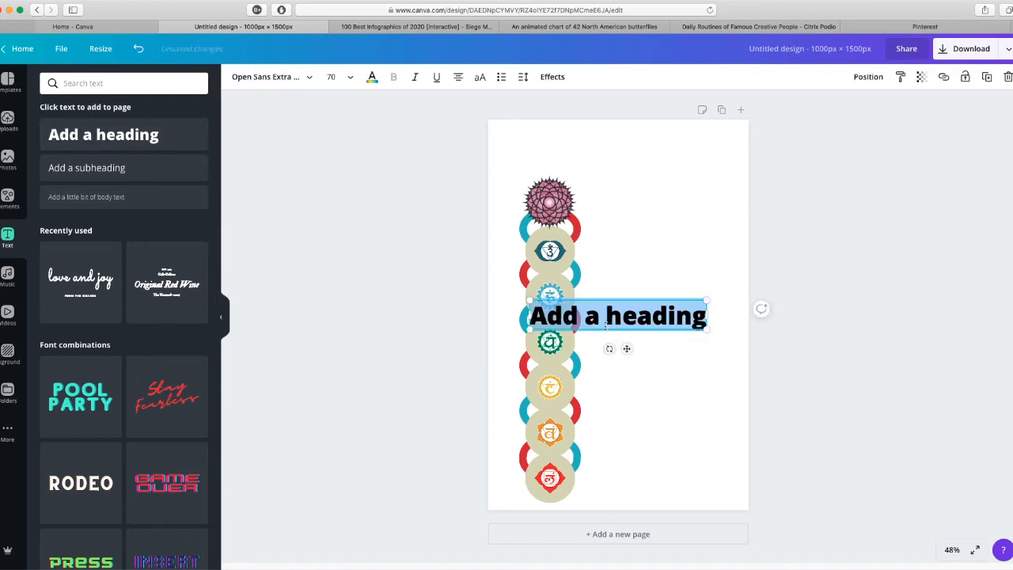
pyautogui.moveTo(529, 329); pyautogui.dragTo(560, 326)
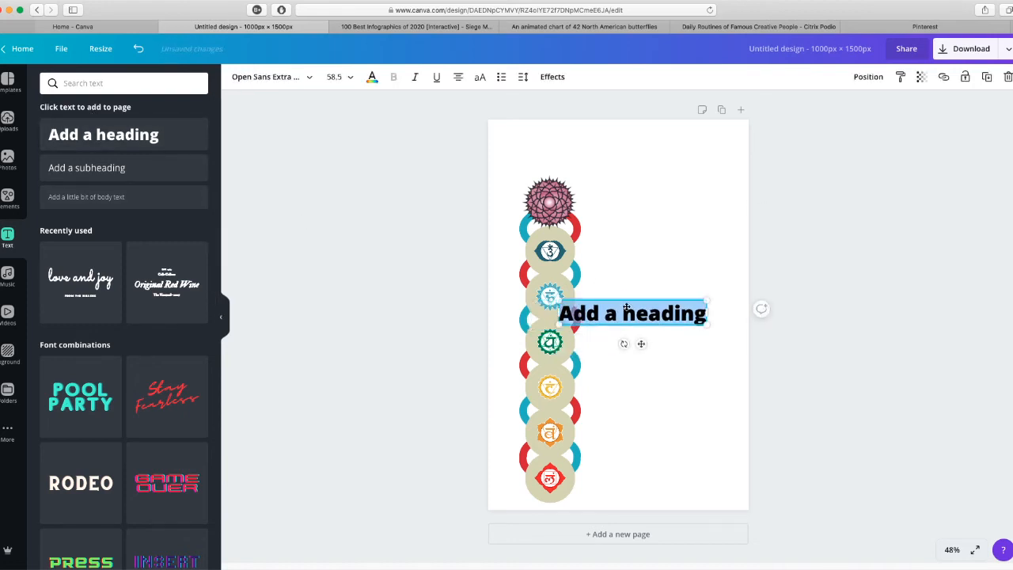
pyautogui.click(434, 254)
pyautogui.moveTo(678, 309); pyautogui.dragTo(707, 196)
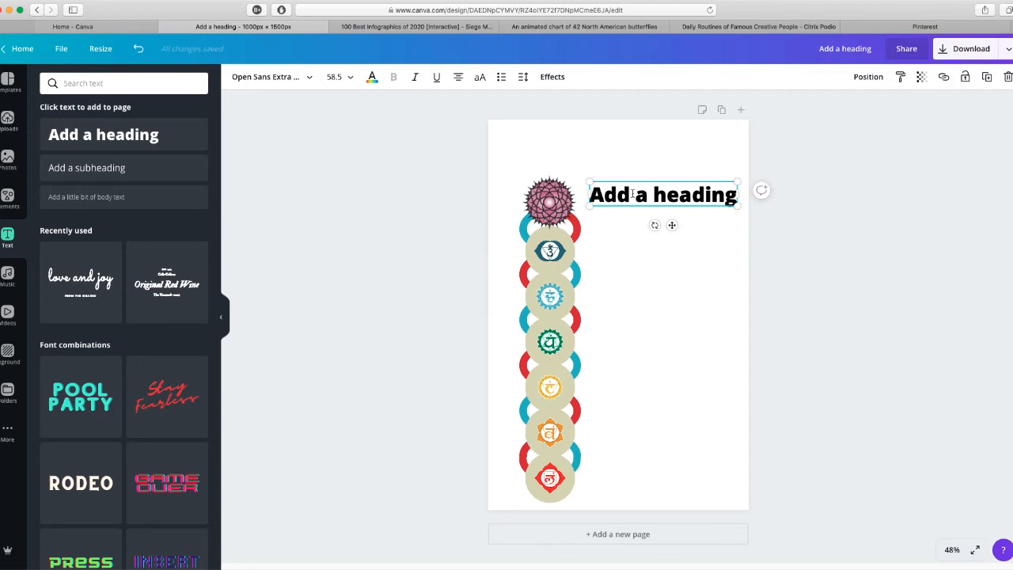
# - Set the heading's font to Abys and replace its text with "SVADHISHTHANA", fitted on one line
pyautogui.doubleClick(656, 196)
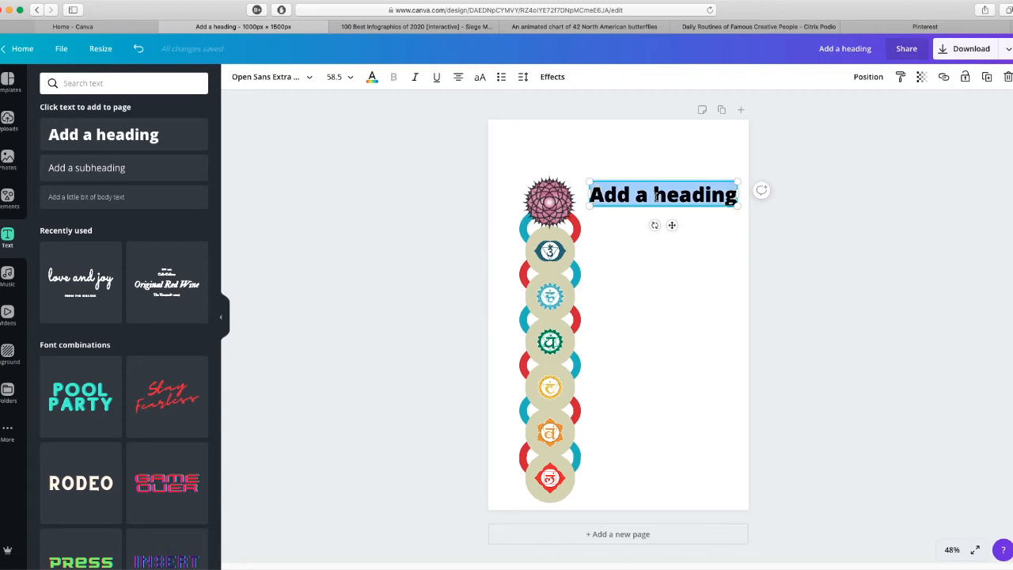
pyautogui.click(309, 80)
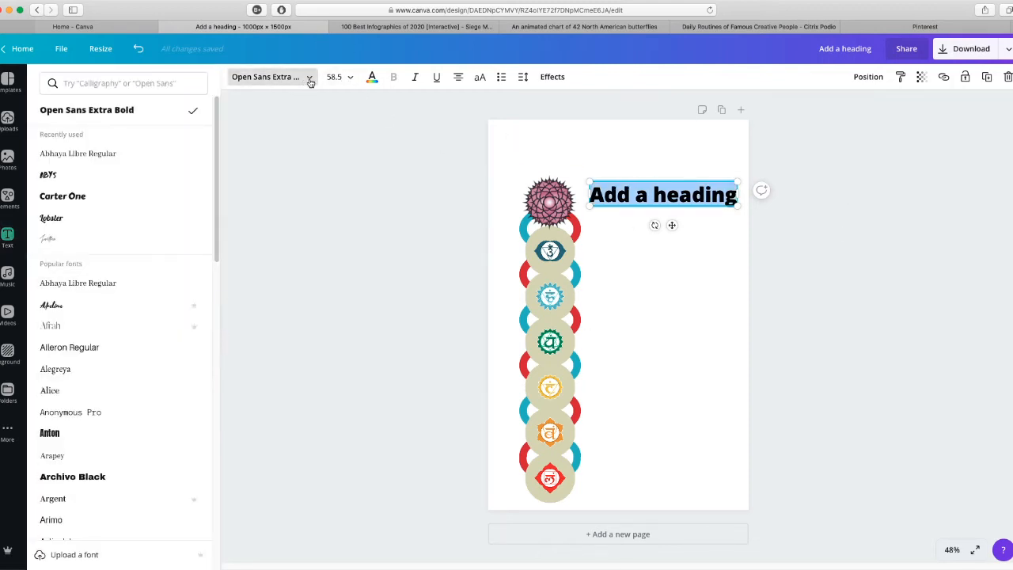
pyautogui.scroll(-10, 136, 205)
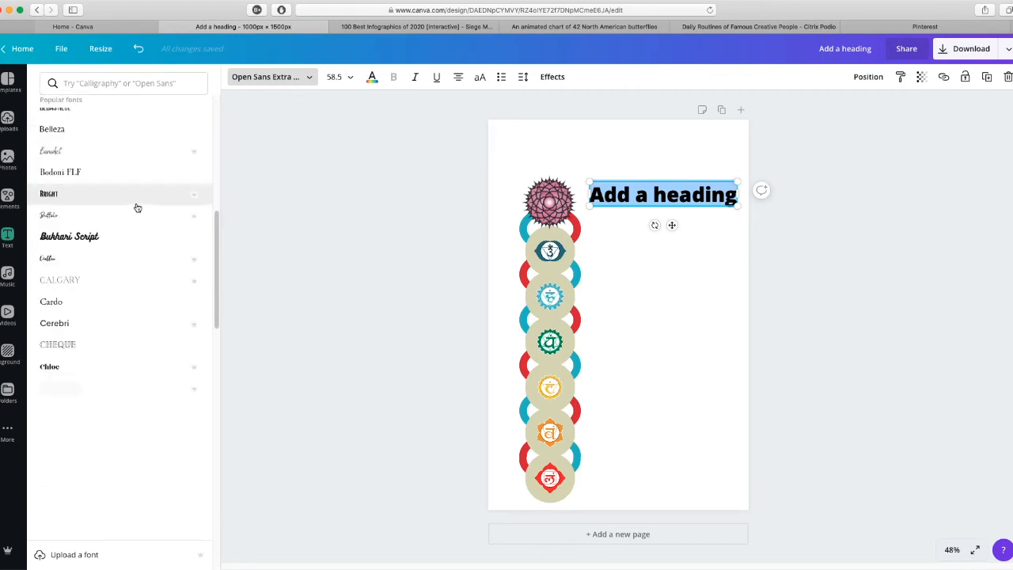
pyautogui.scroll(5, 176, 229)
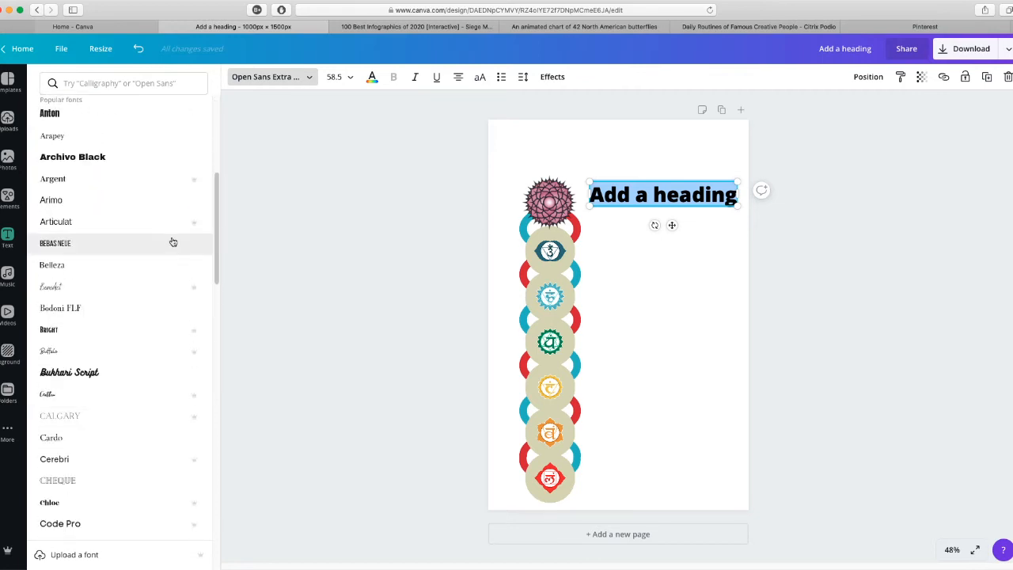
pyautogui.scroll(2, 181, 246)
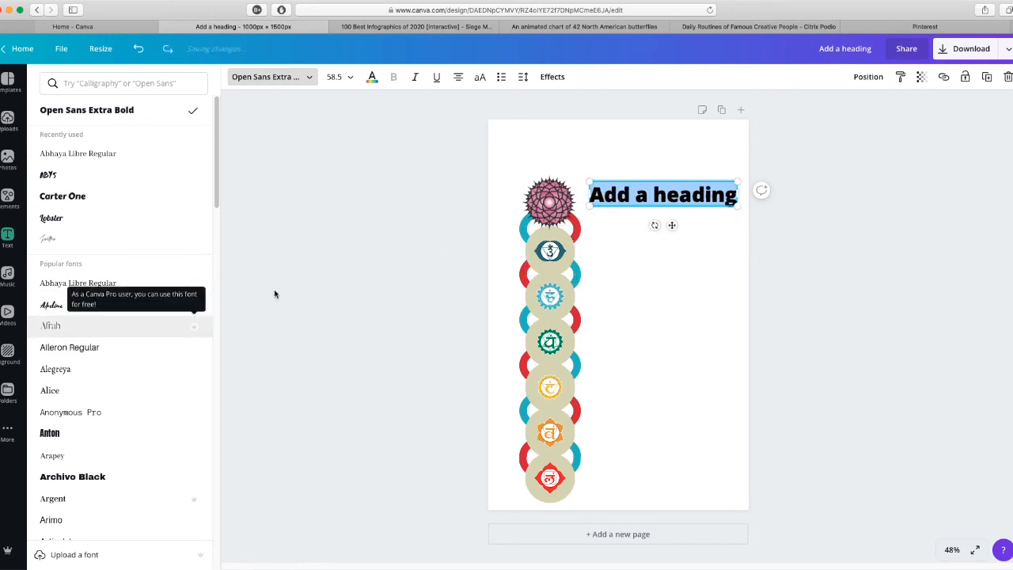
pyautogui.click(83, 176)
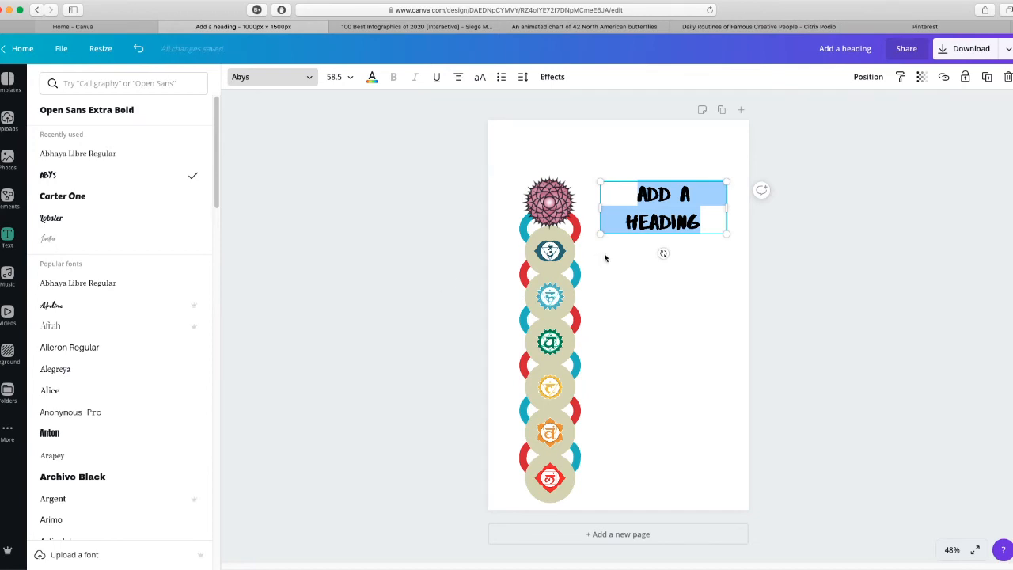
pyautogui.write('SVADHISHTHANA')
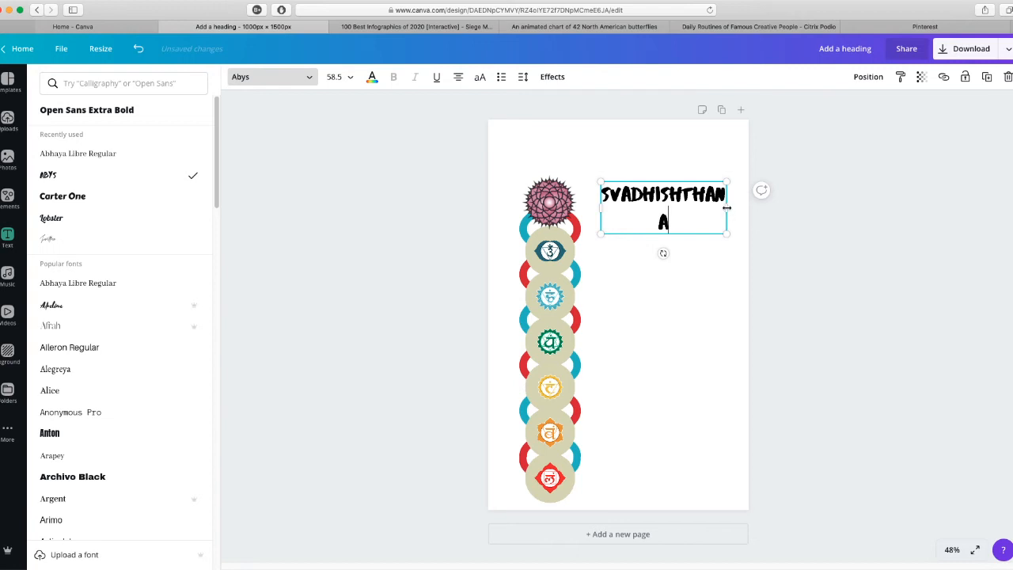
pyautogui.moveTo(736, 208); pyautogui.dragTo(738, 208)
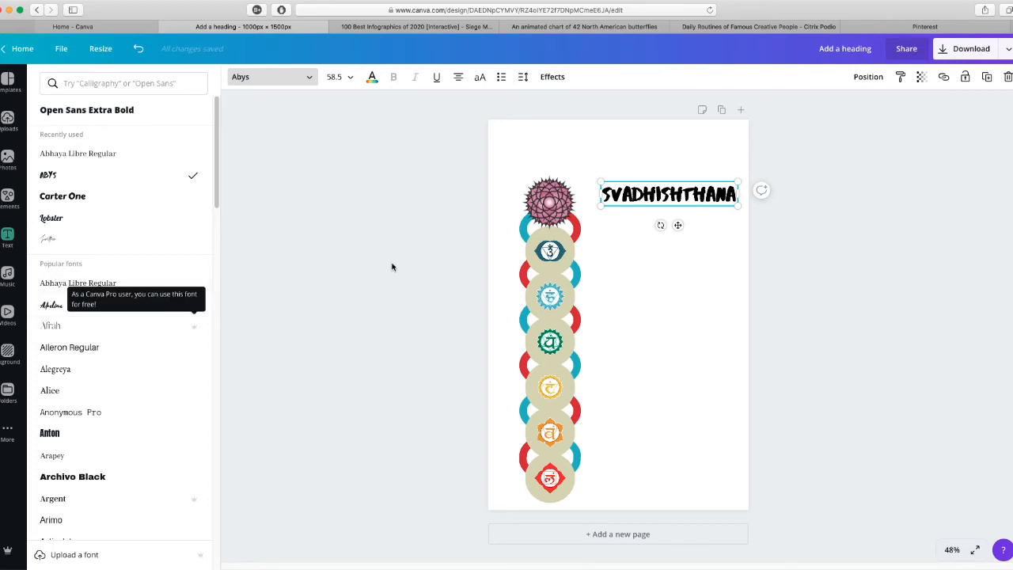
# - Add a subheading directly under the heading reading "Where the self is established" in quotation marks, and widen its box to fit one line
pyautogui.click(8, 237)
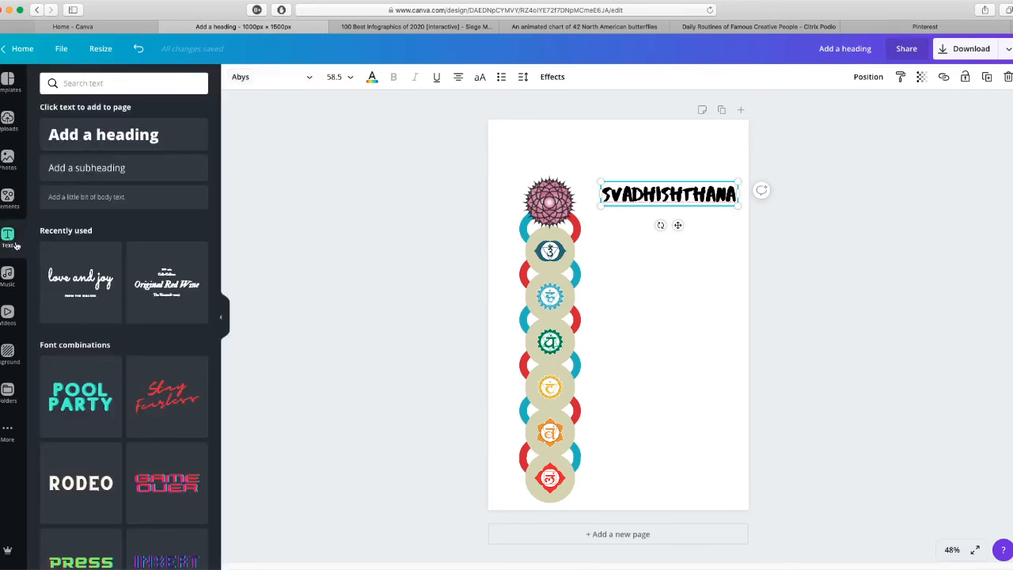
pyautogui.click(135, 170)
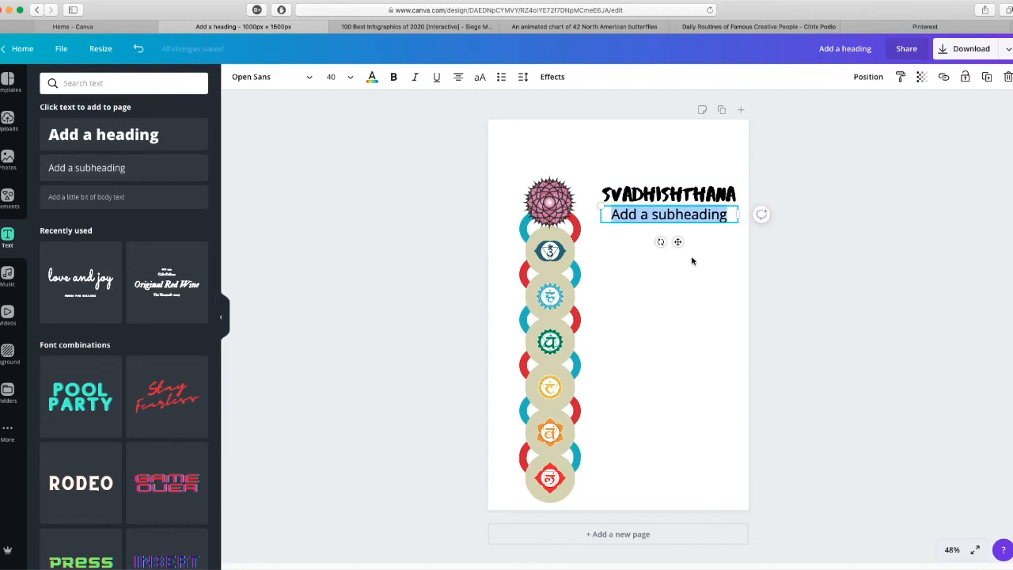
pyautogui.write('"')
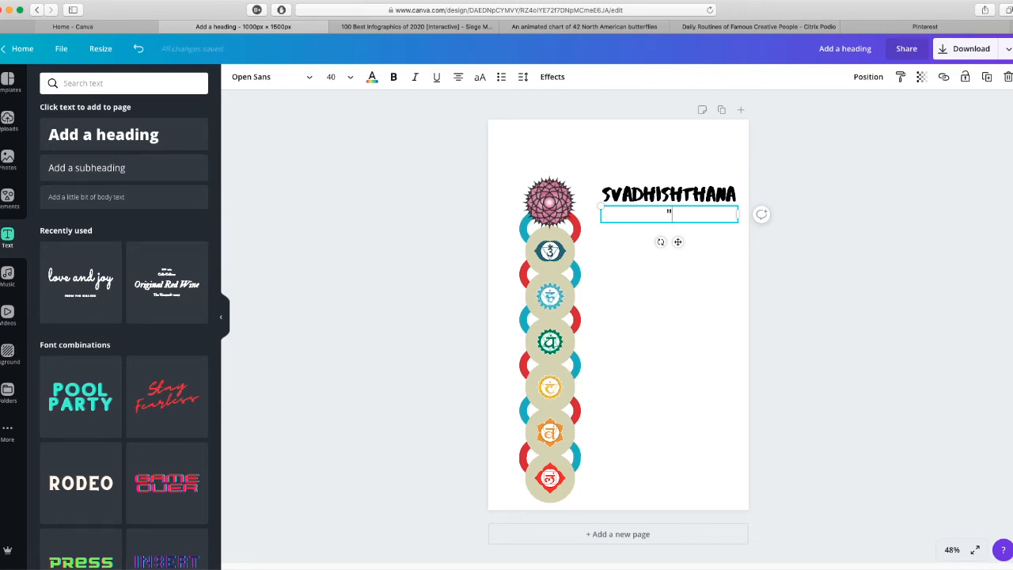
pyautogui.write('Where the self ist')
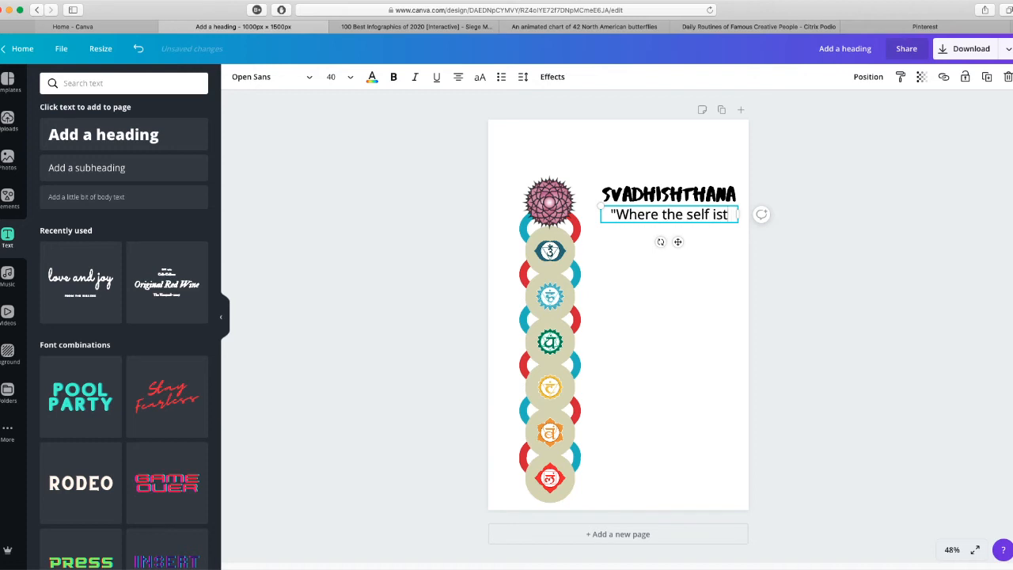
pyautogui.press('BackSpace')
pyautogui.write('es')
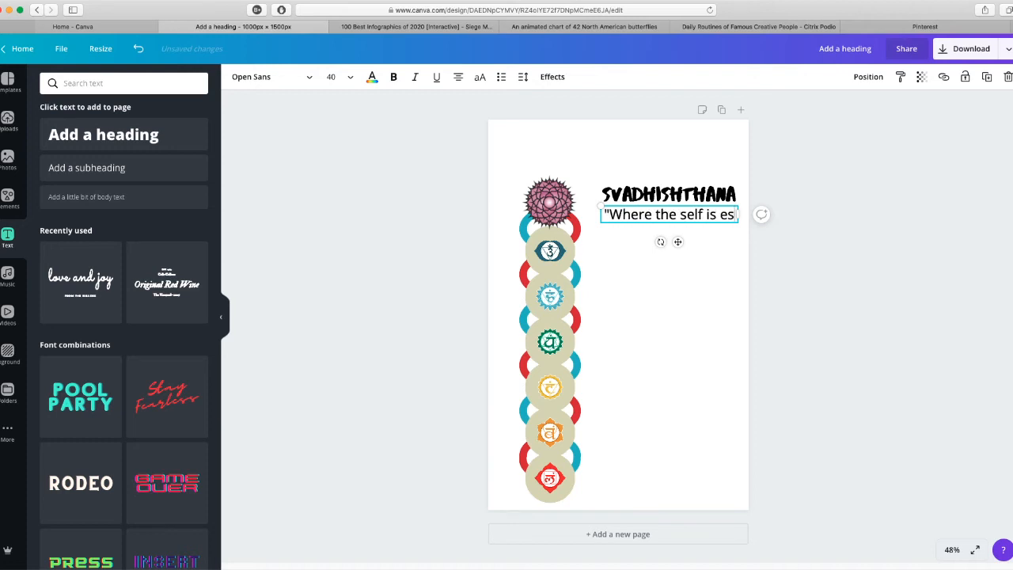
pyautogui.write('tablished"')
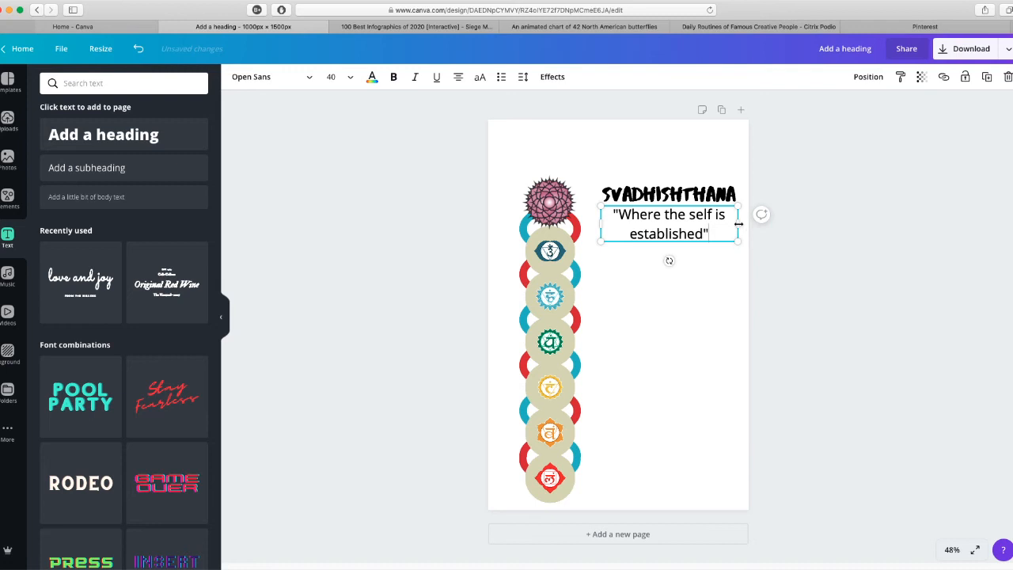
pyautogui.moveTo(747, 222); pyautogui.dragTo(733, 221)
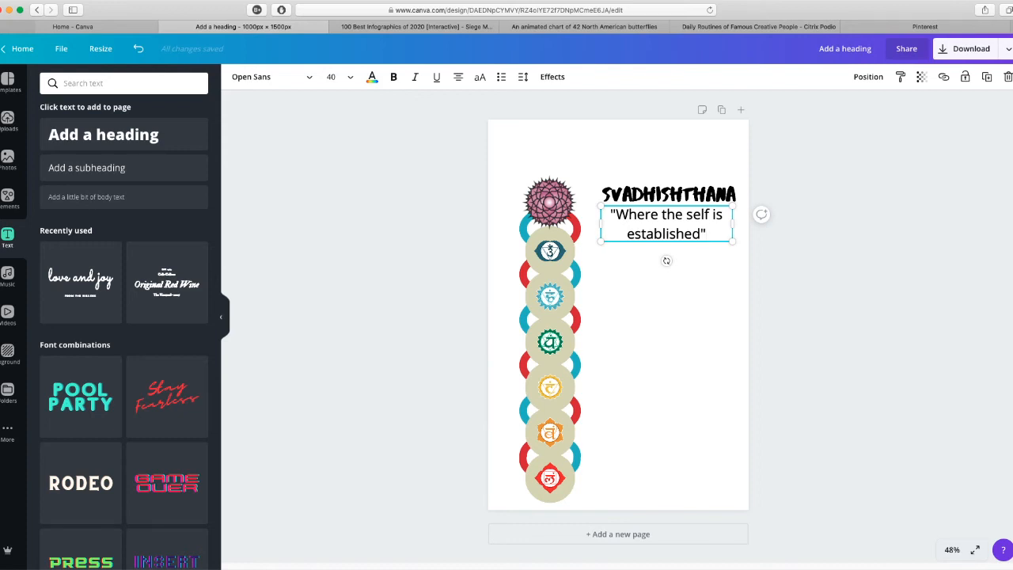
pyautogui.moveTo(733, 224); pyautogui.dragTo(798, 213)
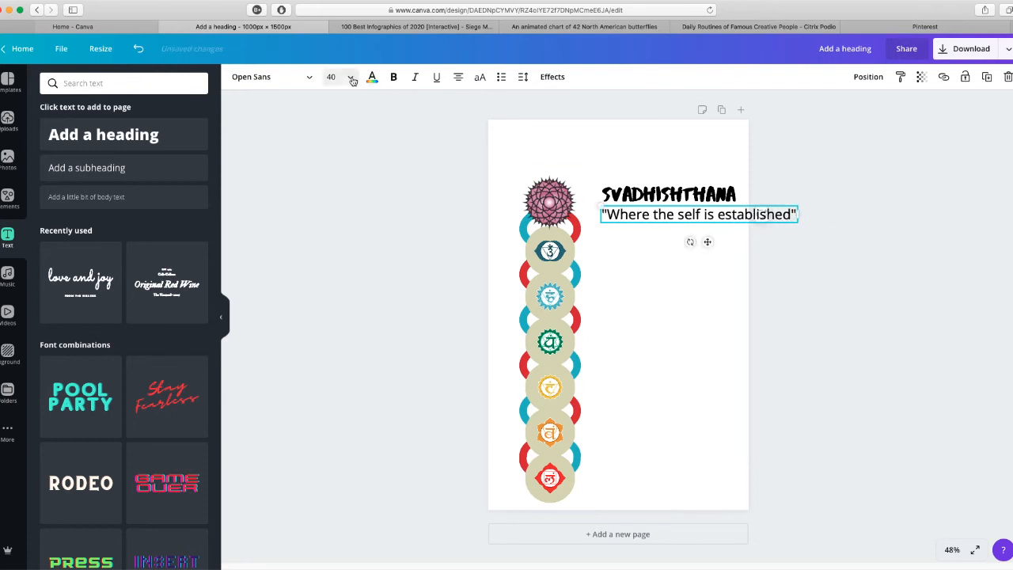
# - Set the font of the "Where the self is established" subheading to Benedict
pyautogui.click(352, 80)
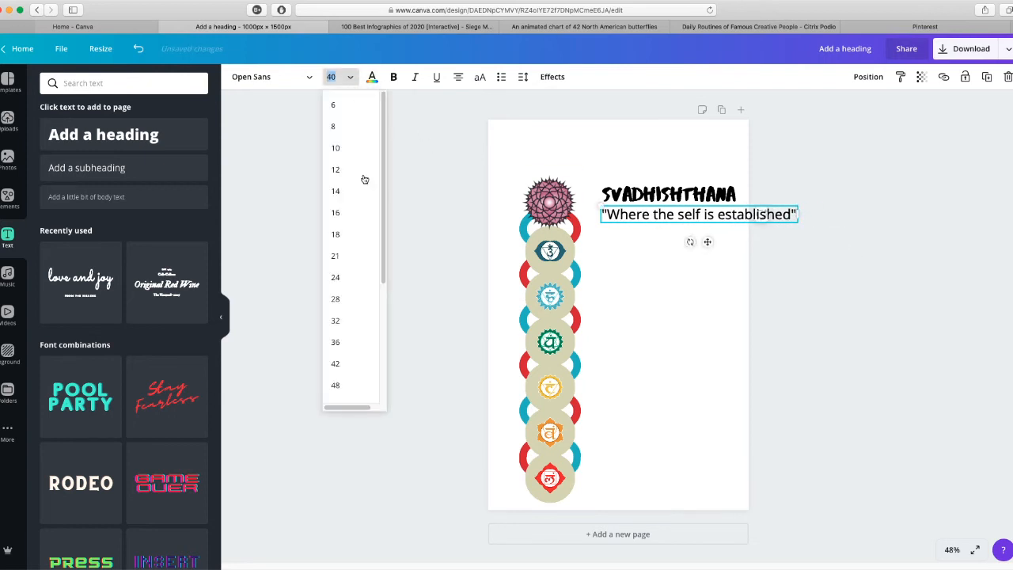
pyautogui.click(270, 176)
pyautogui.click(728, 220)
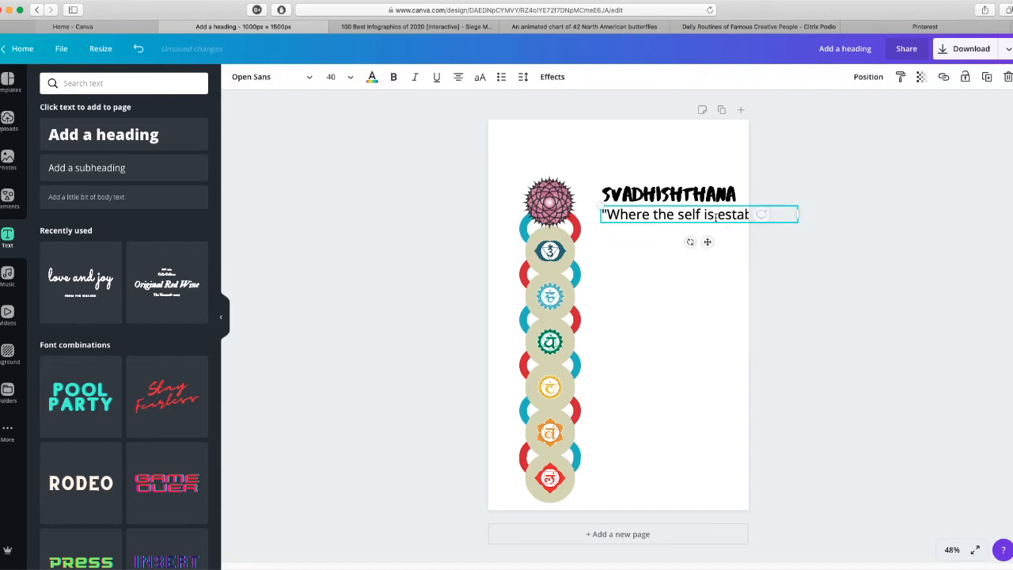
pyautogui.click(307, 78)
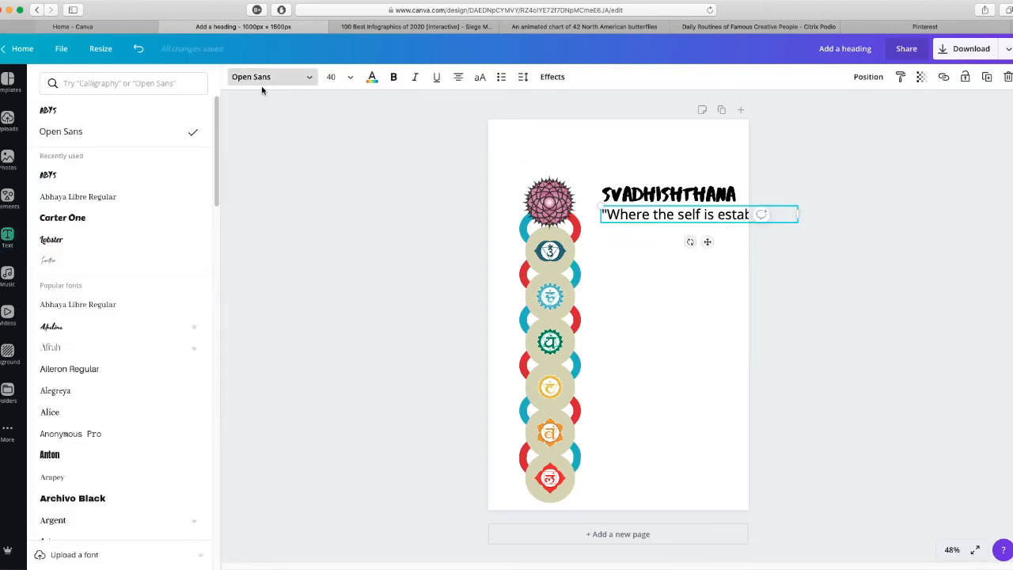
pyautogui.scroll(-2, 158, 367)
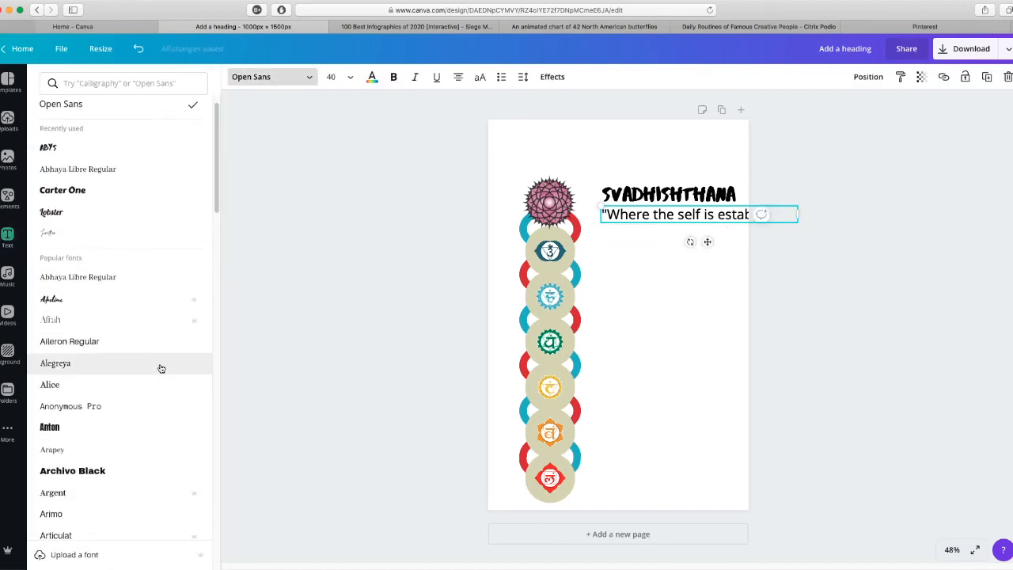
pyautogui.scroll(-8, 159, 367)
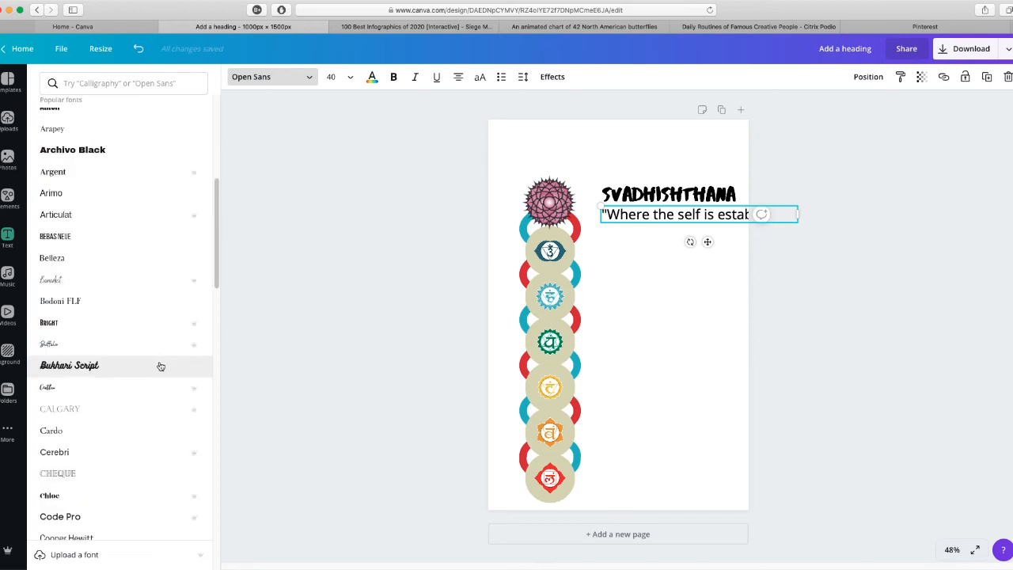
pyautogui.click(135, 289)
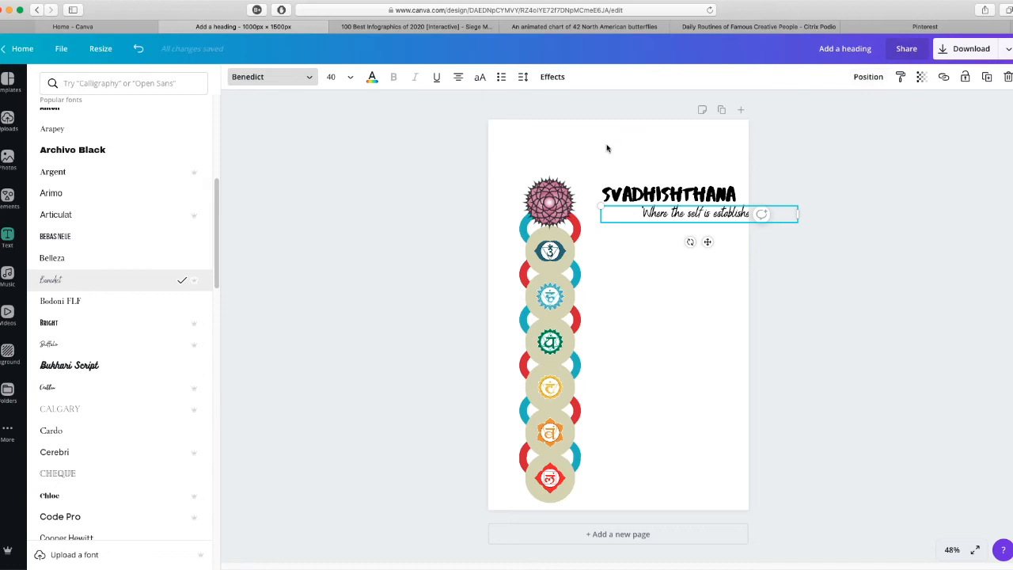
# - Left-align the text of both the "SVADHISHTHANA" heading and the "Where the self is established" subheading
pyautogui.click(645, 194)
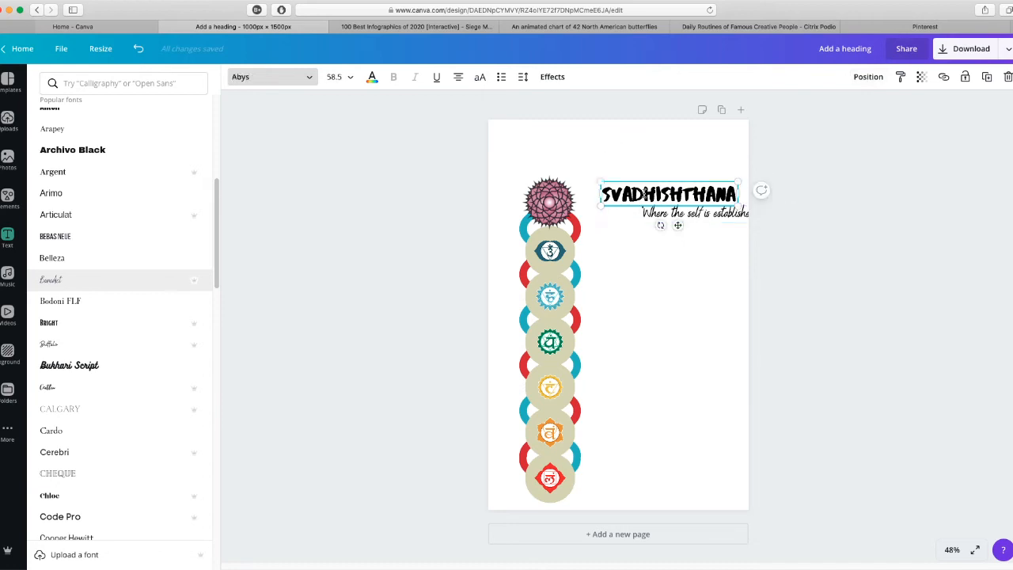
pyautogui.click(459, 80)
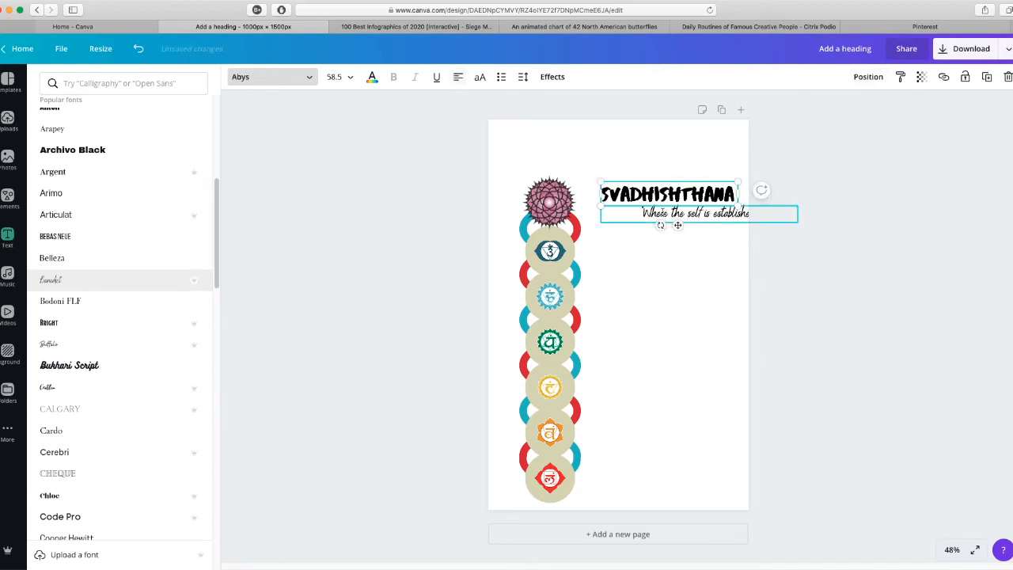
pyautogui.press('Tab')
pyautogui.click(458, 80)
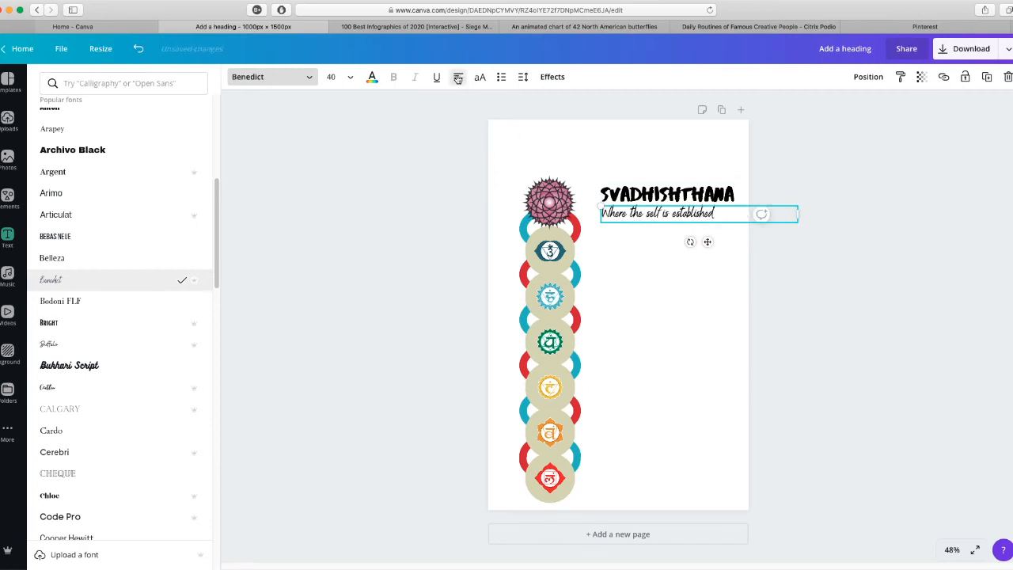
pyautogui.click(736, 246)
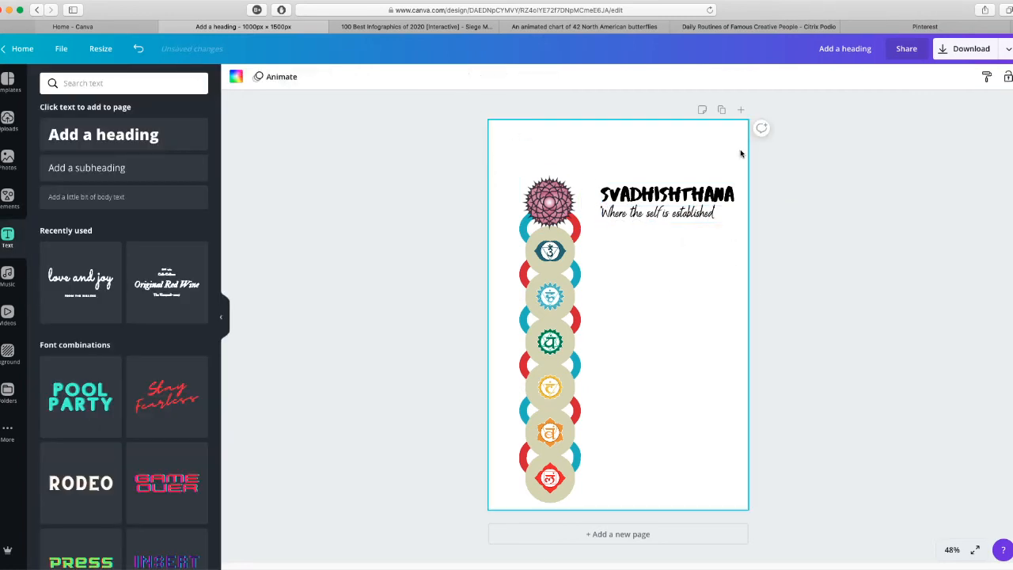
# - Enlarge the "Where the self is established" subheading to font size 48
pyautogui.click(685, 217)
pyautogui.click(342, 76)
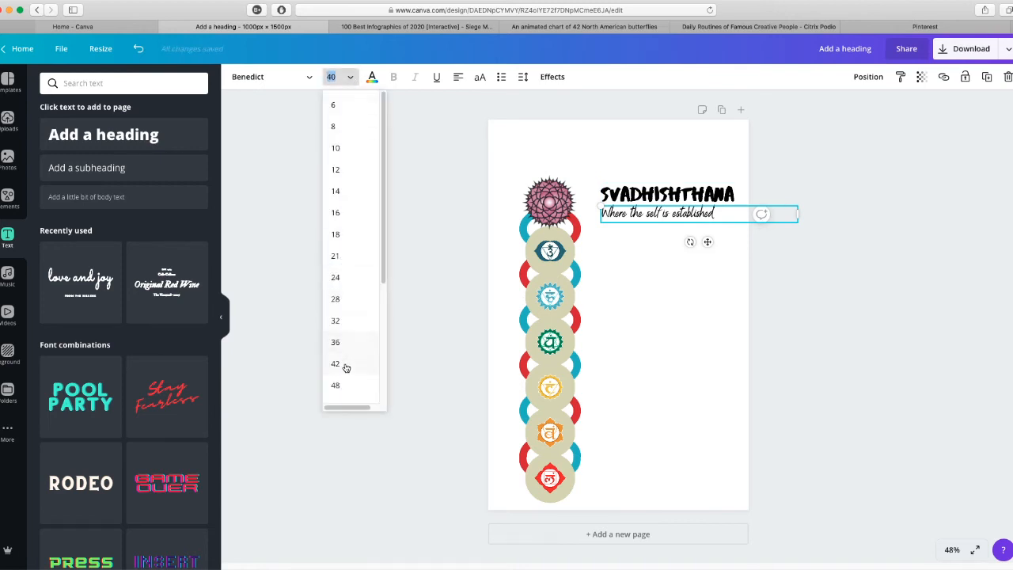
pyautogui.click(346, 365)
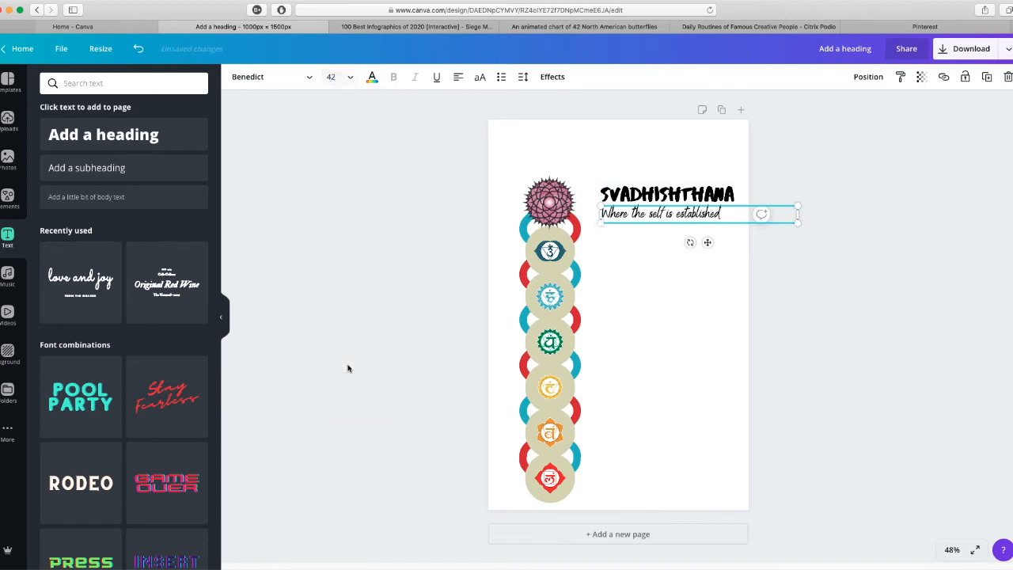
pyautogui.click(352, 78)
pyautogui.click(346, 282)
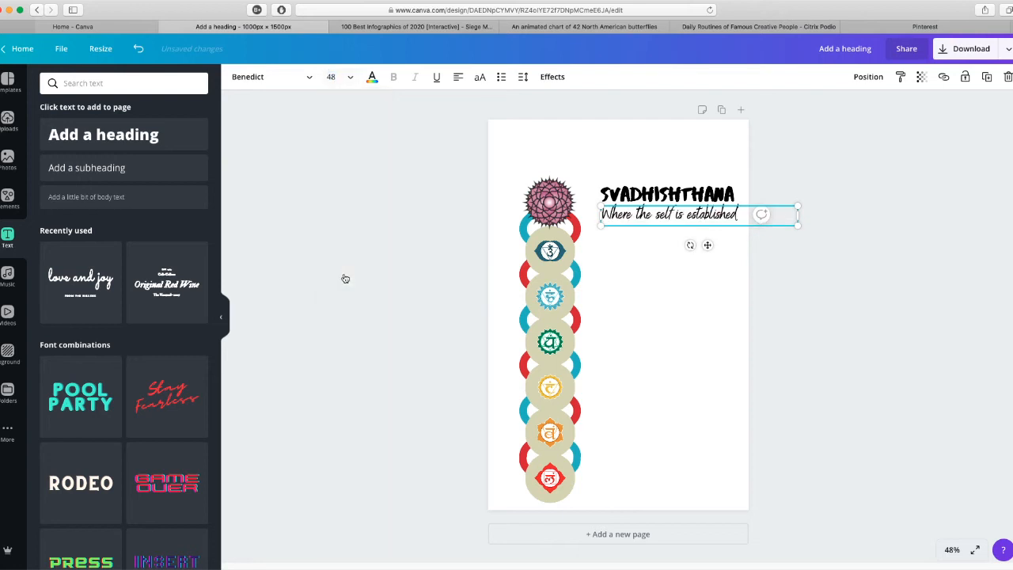
pyautogui.click(385, 294)
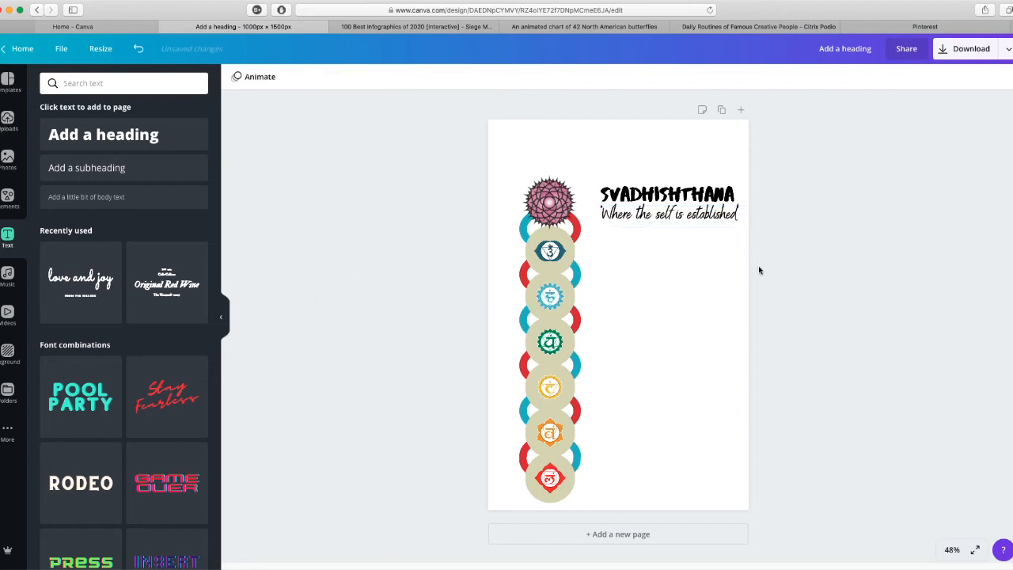
# - Nudge the subheading slightly down to leave a small gap beneath the "SVADHISHTHANA" heading
pyautogui.click(677, 215)
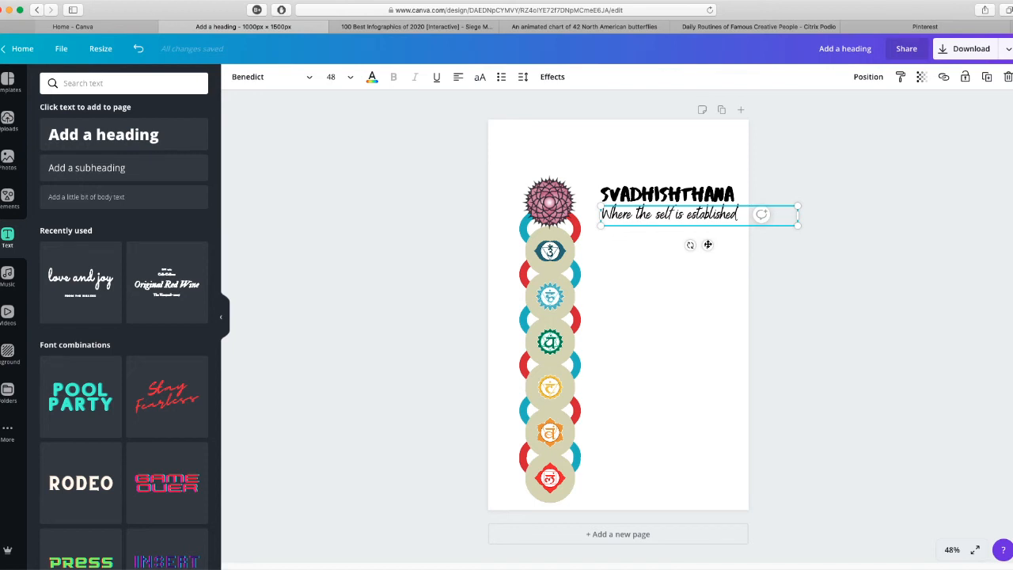
pyautogui.press('Down')
pyautogui.press('Down')
pyautogui.press('Down')
pyautogui.press('Down')
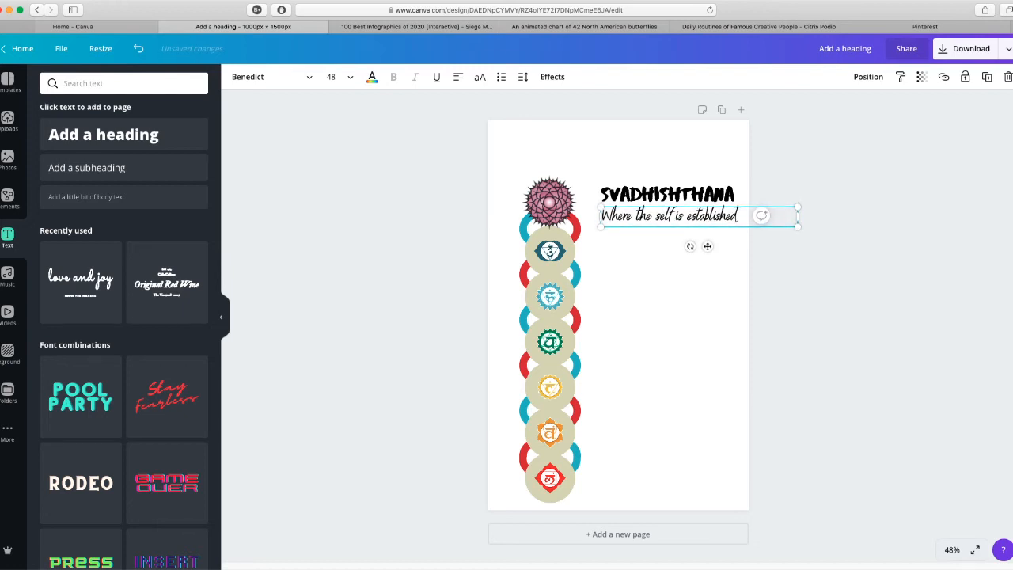
pyautogui.press('Down')
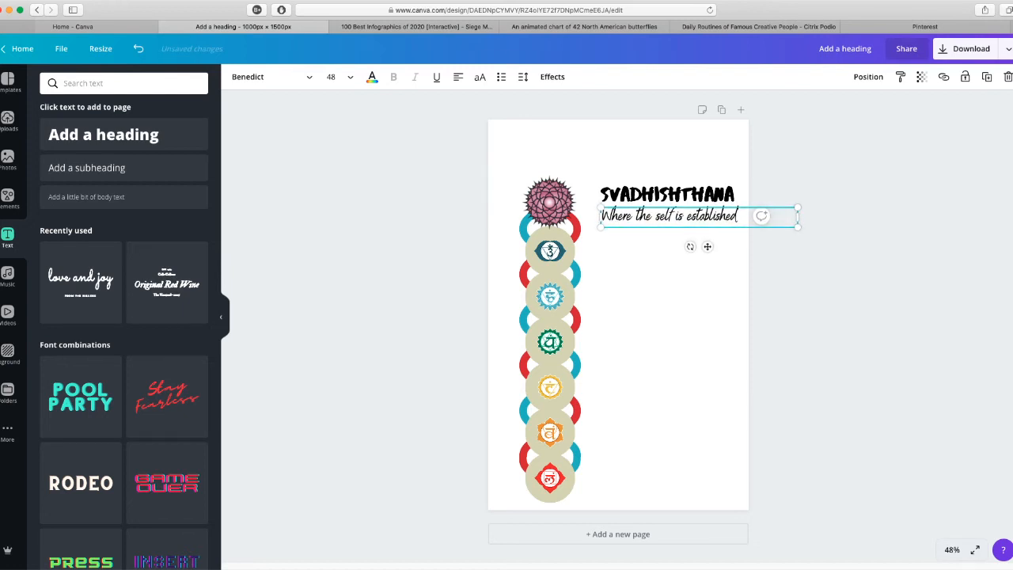
pyautogui.click(846, 283)
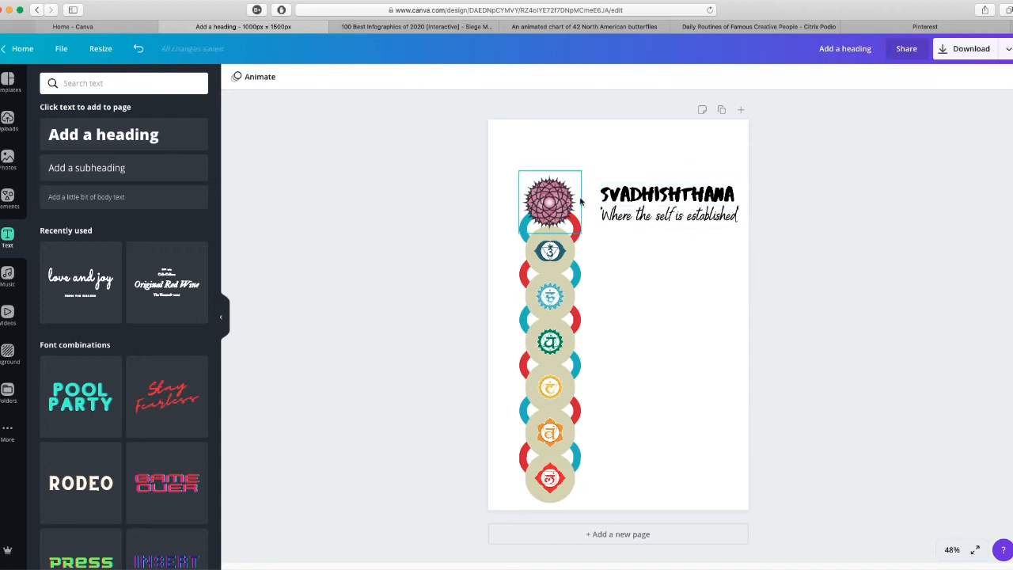
# - Narrow the subheading's box to fit its text within the page and group it with the "SVADHISHTHANA" heading
pyautogui.moveTo(586, 166); pyautogui.dragTo(757, 242)
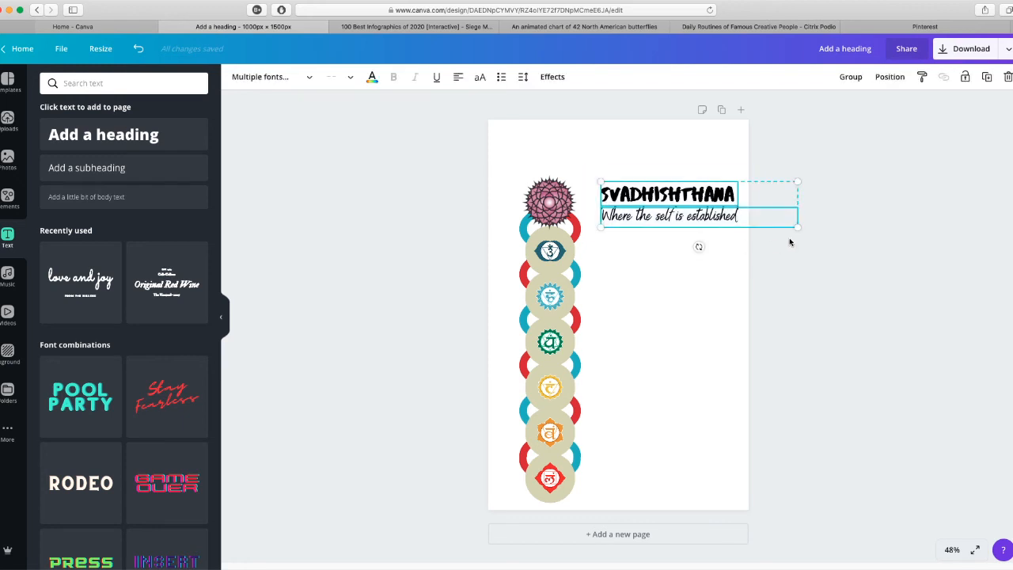
pyautogui.click(783, 299)
pyautogui.click(713, 217)
pyautogui.moveTo(797, 217); pyautogui.dragTo(748, 213)
pyautogui.moveTo(809, 172); pyautogui.dragTo(670, 251)
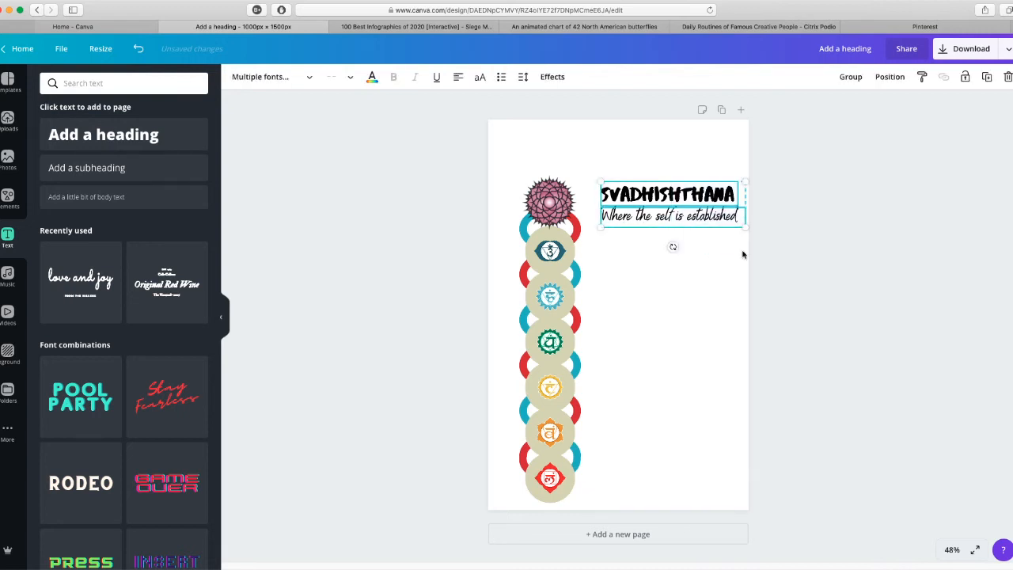
pyautogui.click(844, 77)
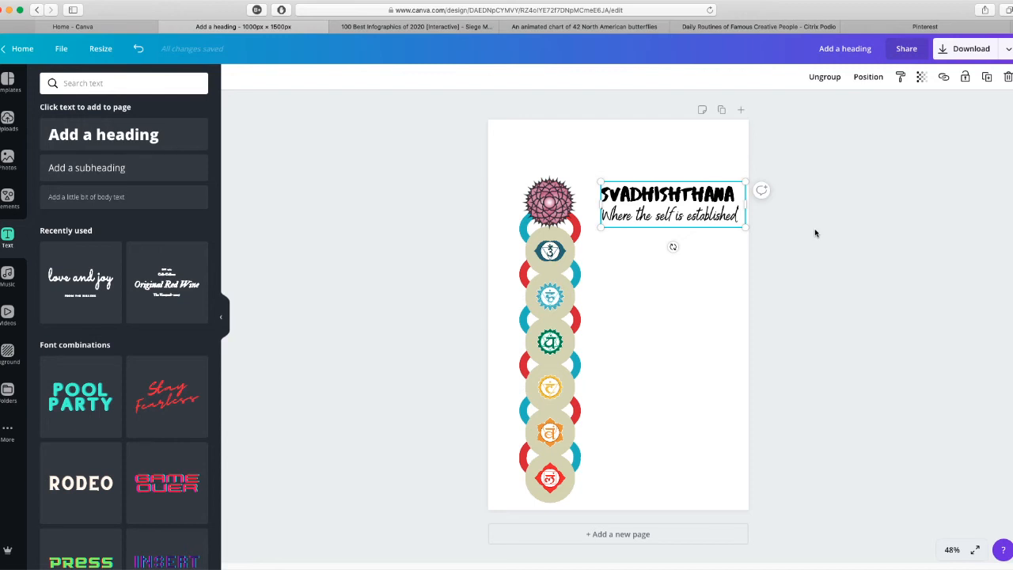
# - Duplicate the heading and subheading group until there are seven, and place one copy beside the bottom red chakra
pyautogui.press('Right')
pyautogui.press('Down')
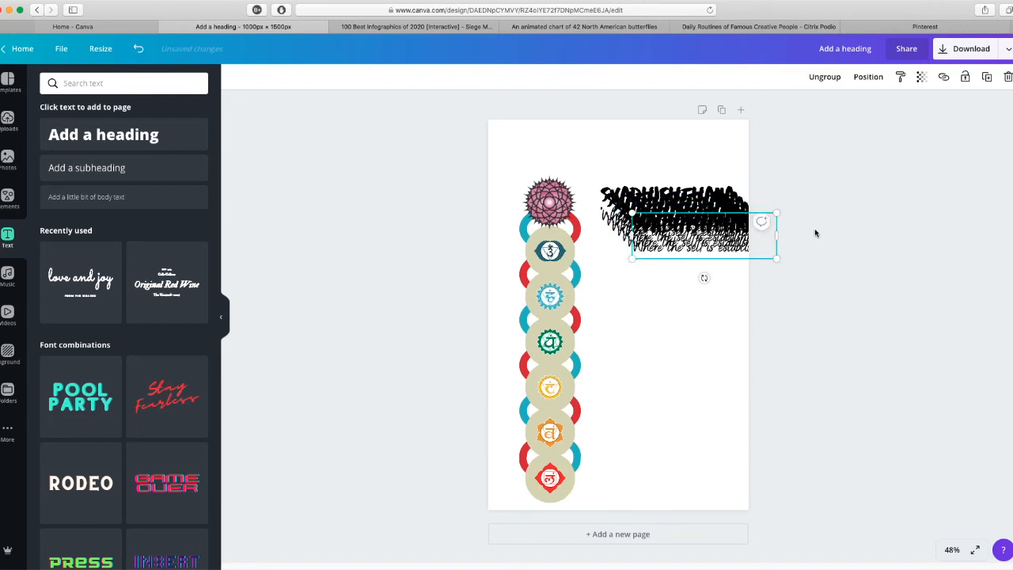
pyautogui.click(897, 258)
pyautogui.click(736, 224)
pyautogui.moveTo(728, 238)
pyautogui.mouseDown()
pyautogui.moveTo(703, 268)
pyautogui.moveTo(696, 476)
pyautogui.mouseUp()
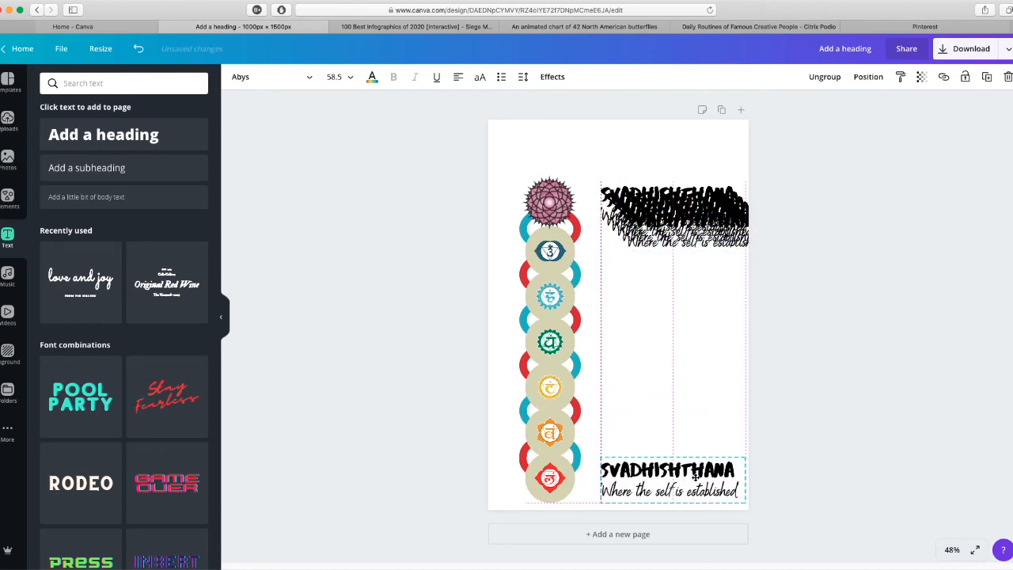
# - Align all seven text groups on their centers and space them evenly in the vertical direction
pyautogui.moveTo(860, 177)
pyautogui.mouseDown()
pyautogui.moveTo(670, 425)
pyautogui.moveTo(618, 538)
pyautogui.moveTo(599, 538)
pyautogui.mouseUp()
pyautogui.click(884, 81)
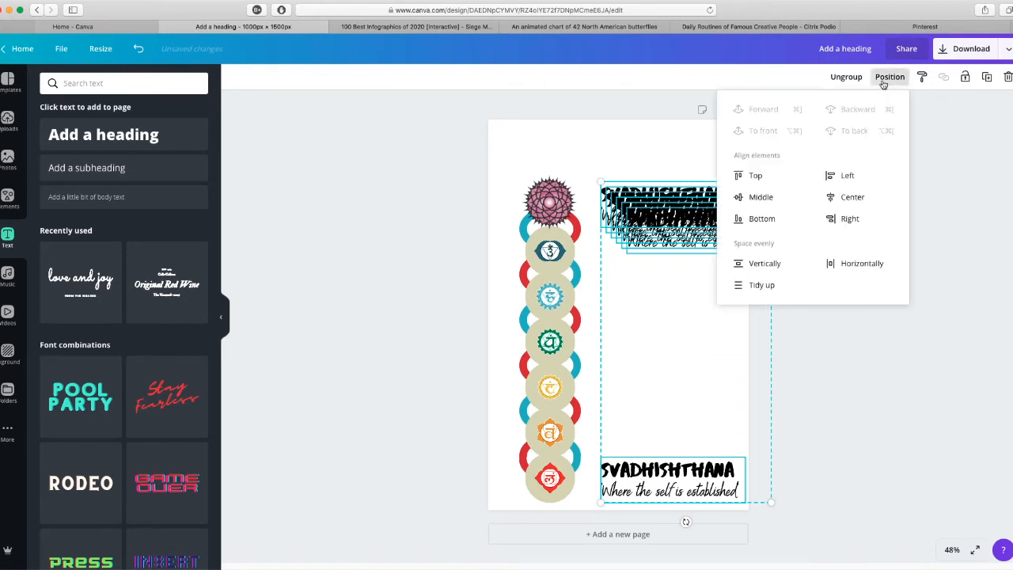
pyautogui.click(843, 197)
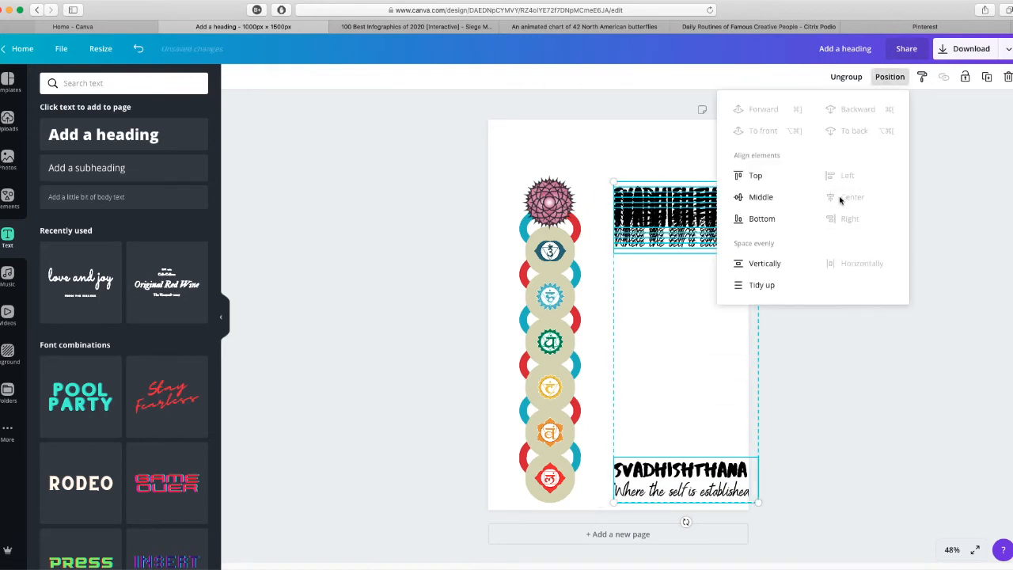
pyautogui.click(758, 269)
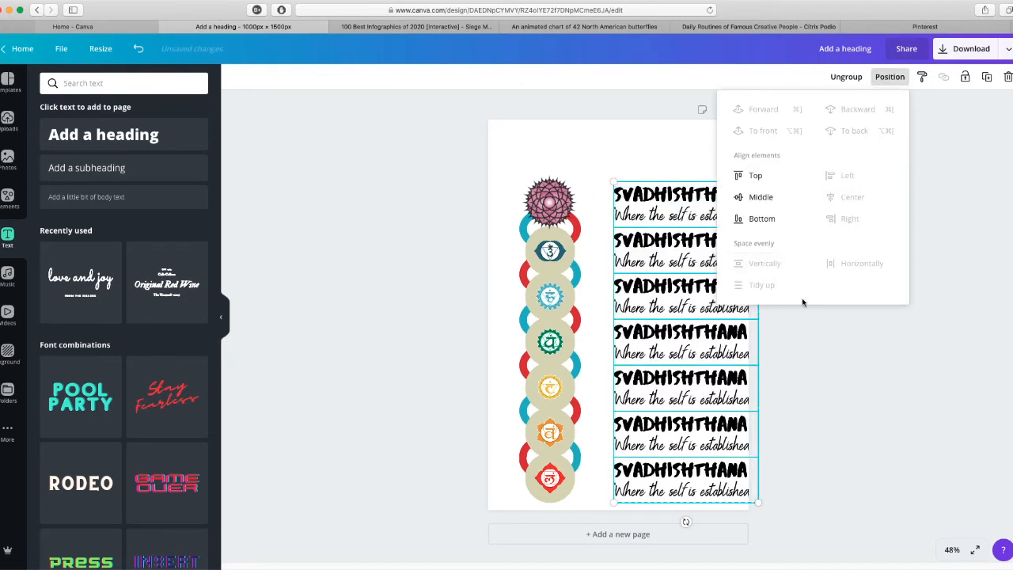
pyautogui.click(893, 433)
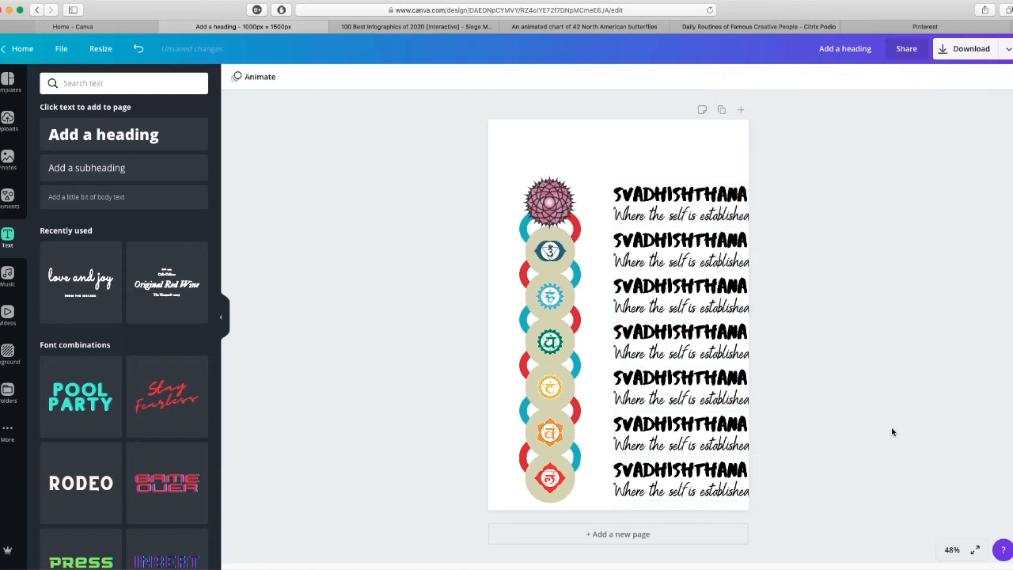
# - Move the column of seven text groups left so that it fits on the page beside the chakras
pyautogui.moveTo(886, 171); pyautogui.dragTo(601, 528)
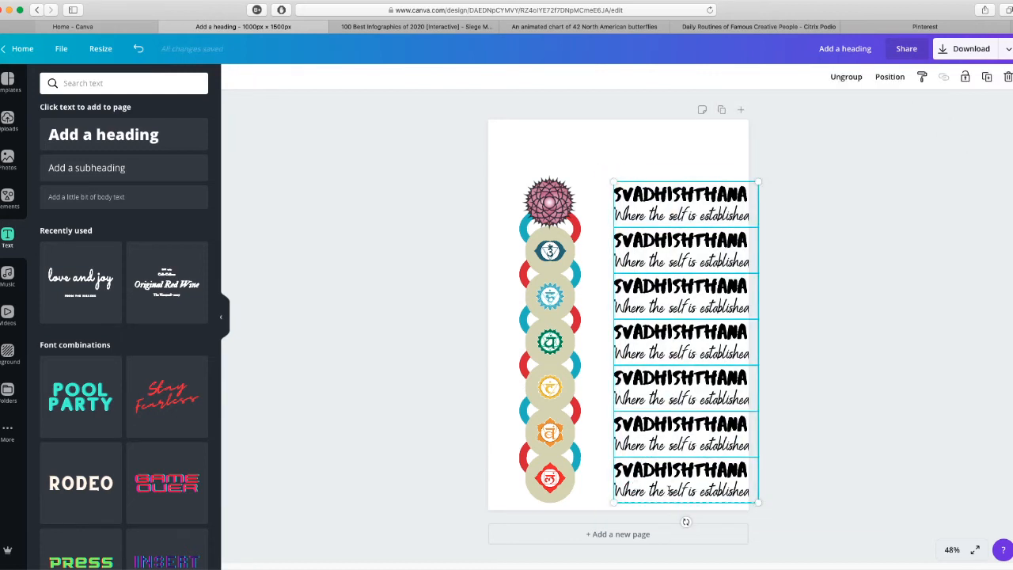
pyautogui.moveTo(676, 473); pyautogui.dragTo(655, 471)
pyautogui.click(854, 450)
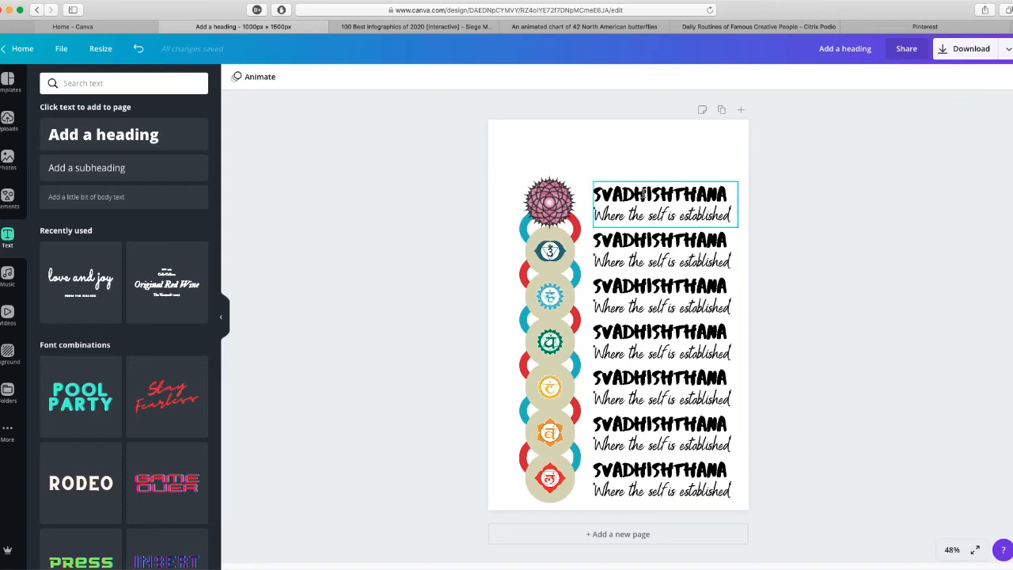
# - Raise the topmost text group slightly above the pink lotus's center and space all seven groups evenly vertically again
pyautogui.moveTo(643, 194); pyautogui.dragTo(640, 184)
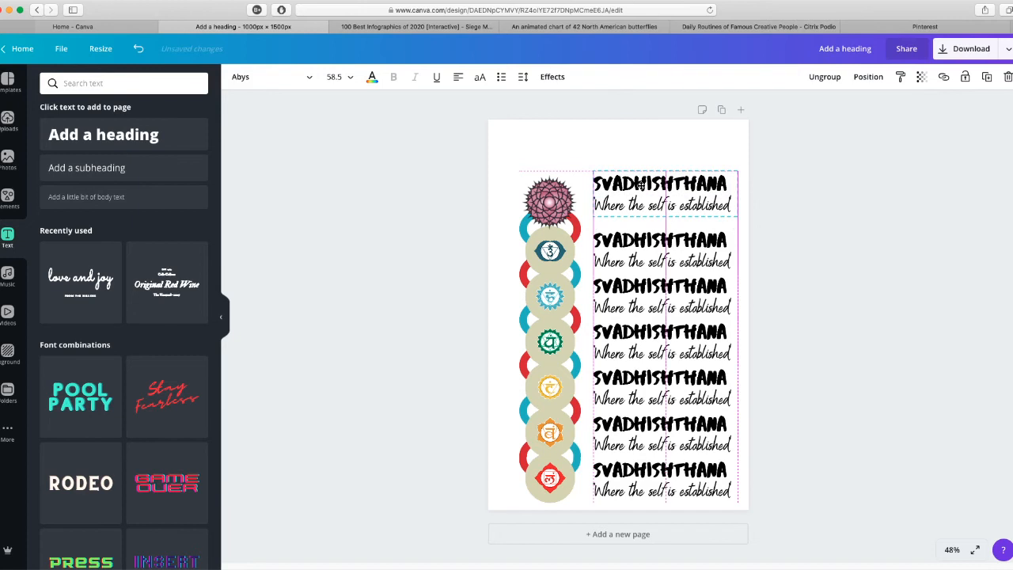
pyautogui.moveTo(825, 141); pyautogui.dragTo(620, 569)
pyautogui.click(890, 77)
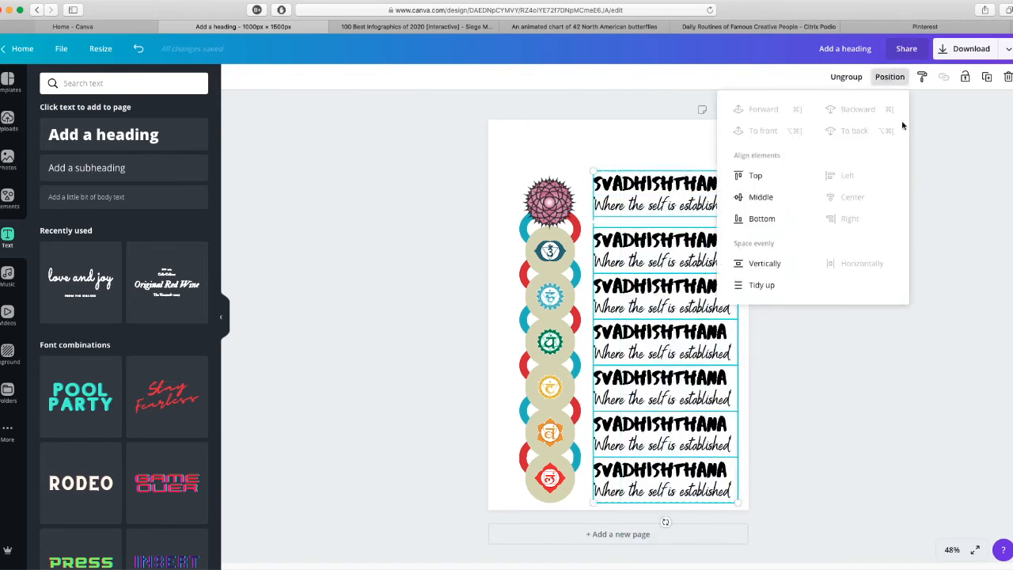
pyautogui.click(762, 262)
pyautogui.click(863, 451)
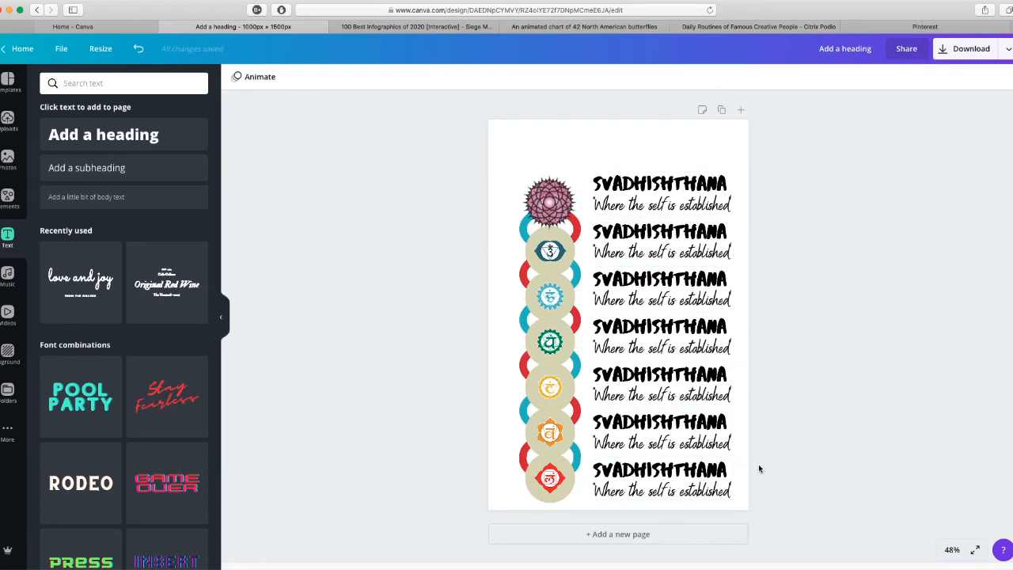
# - Delete the six lower text groups, keeping only the one beside the pink lotus chakra
pyautogui.click(725, 207)
pyautogui.moveTo(849, 223); pyautogui.dragTo(626, 504)
pyautogui.press('Delete')
# - Set the font size of the "Where the self is established" subheading to 42
pyautogui.click(699, 204)
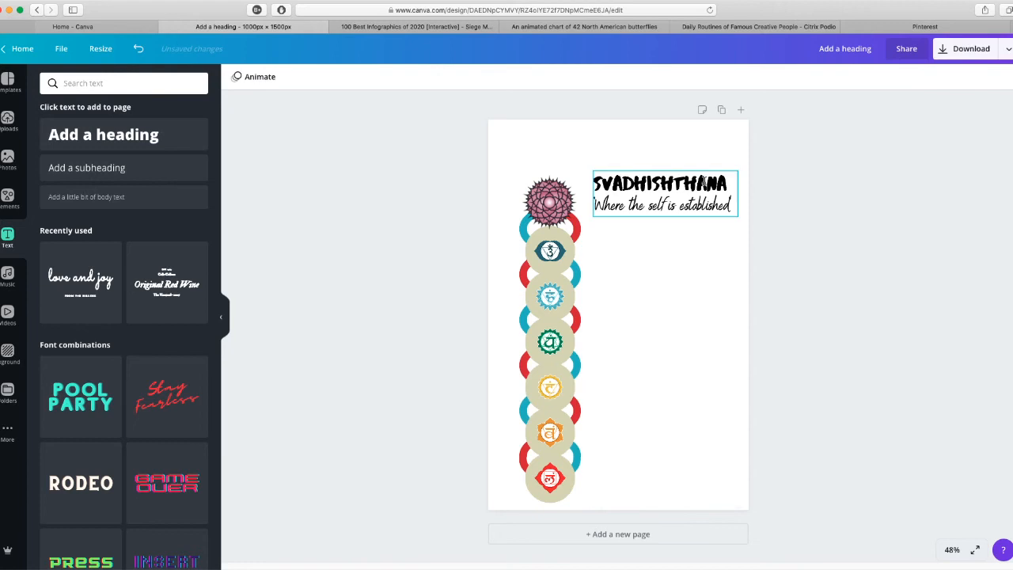
pyautogui.click(700, 204)
pyautogui.click(700, 205)
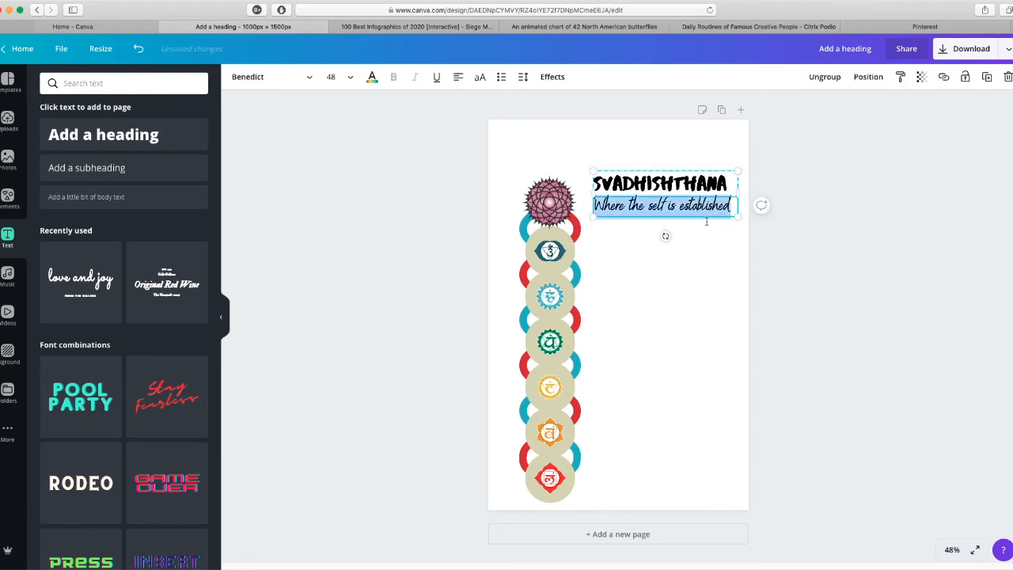
pyautogui.click(342, 76)
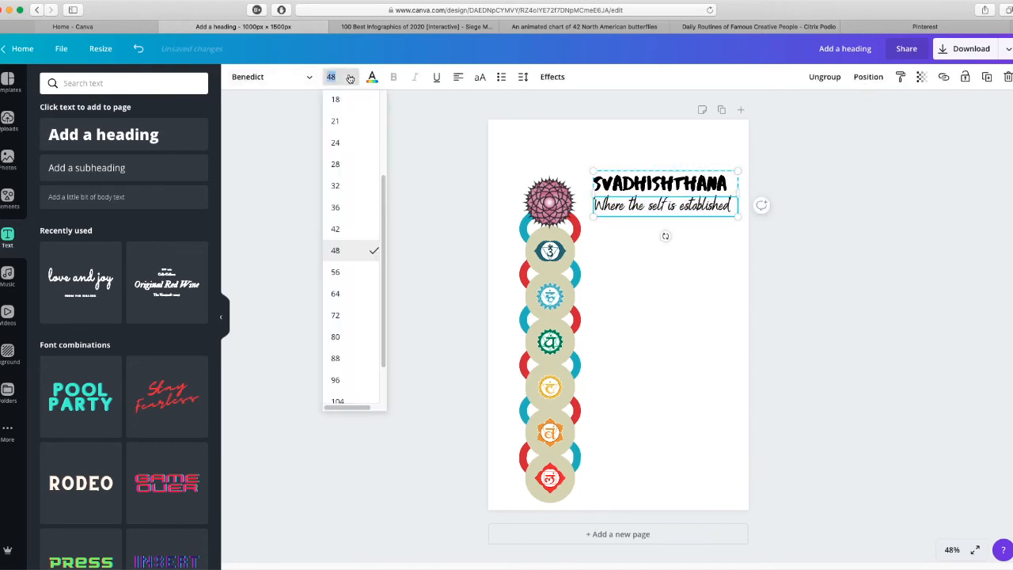
pyautogui.click(351, 230)
pyautogui.click(385, 227)
# - Arrange the seven text group copies in a center-aligned, vertically evenly spaced column and move it left beside the chakras
pyautogui.moveTo(812, 169)
pyautogui.mouseDown()
pyautogui.moveTo(728, 217)
pyautogui.moveTo(668, 232)
pyautogui.moveTo(696, 264)
pyautogui.moveTo(665, 521)
pyautogui.moveTo(657, 462)
pyautogui.moveTo(674, 461)
pyautogui.moveTo(791, 182)
pyautogui.moveTo(635, 524)
pyautogui.mouseUp()
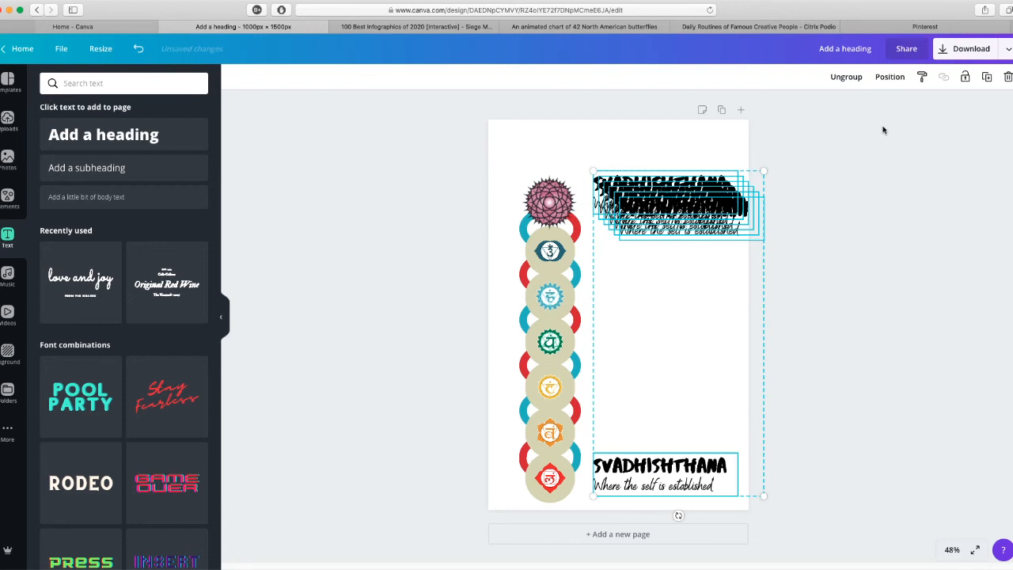
pyautogui.click(890, 78)
pyautogui.click(857, 197)
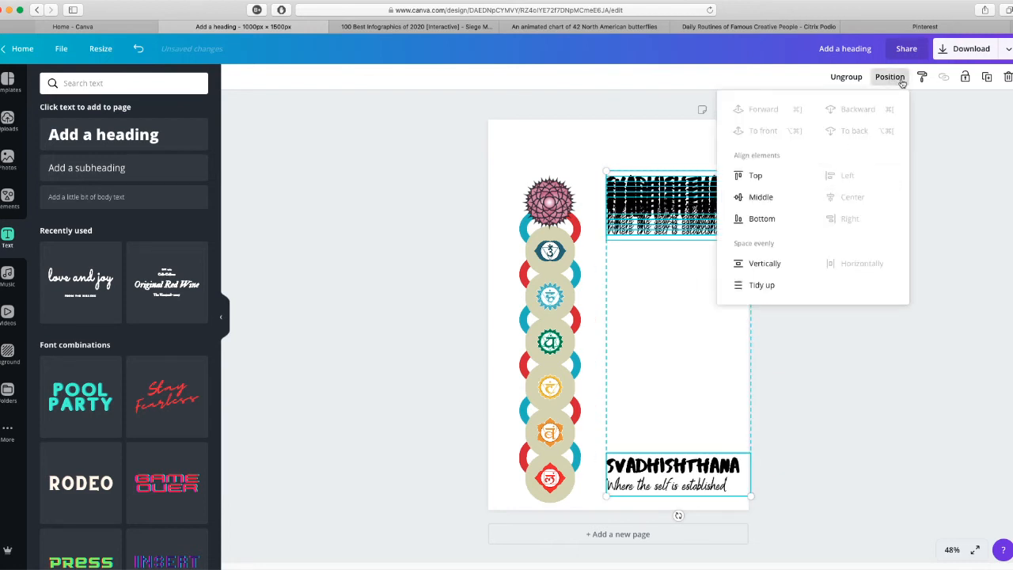
pyautogui.click(768, 262)
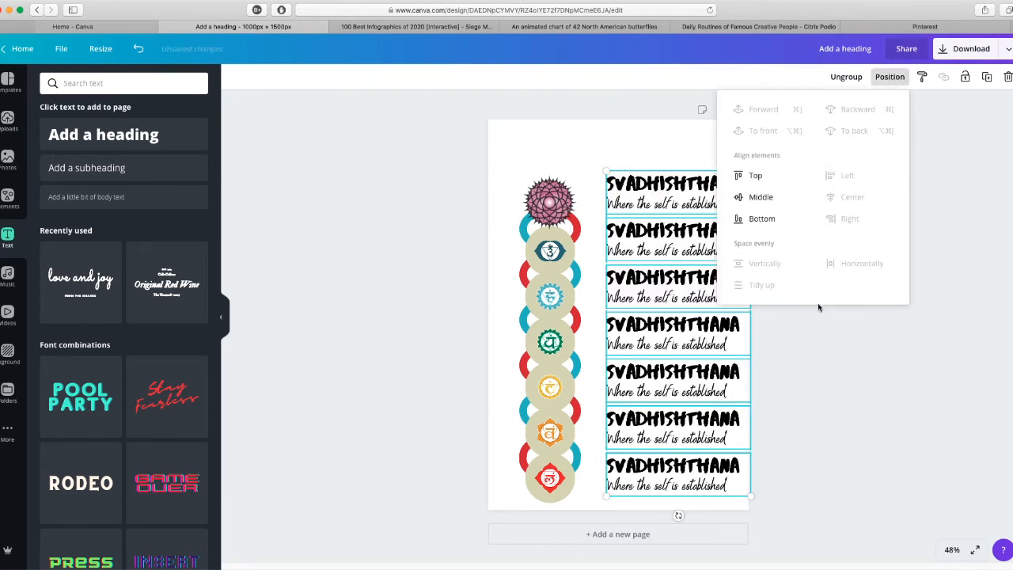
pyautogui.click(800, 387)
pyautogui.moveTo(824, 154); pyautogui.dragTo(609, 485)
pyautogui.click(805, 446)
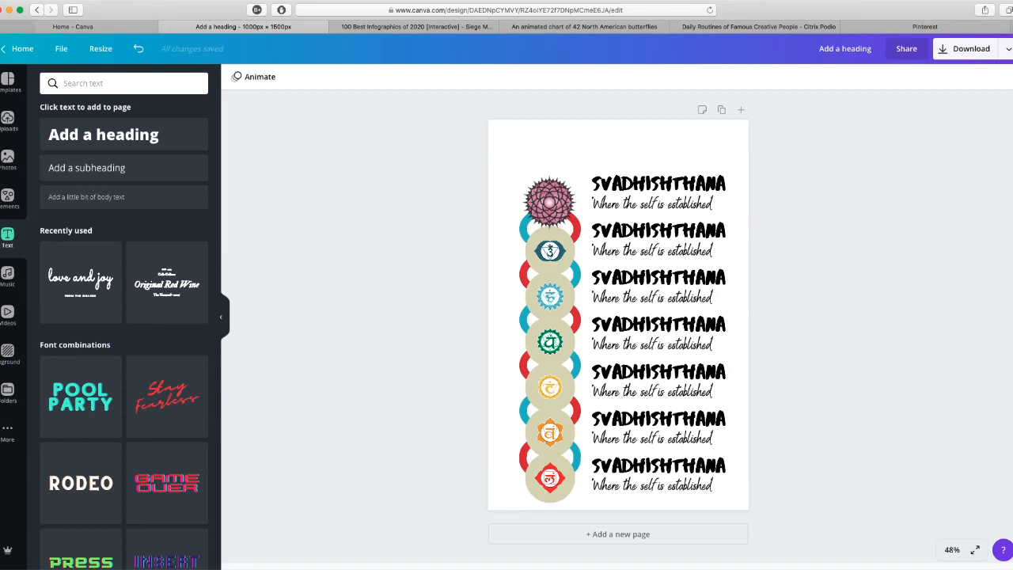
# - Replace the heading beside the red bottom chakra with "MALADHARA" and its subheading with "Root"
pyautogui.click(707, 463)
pyautogui.click(761, 494)
pyautogui.click(716, 468)
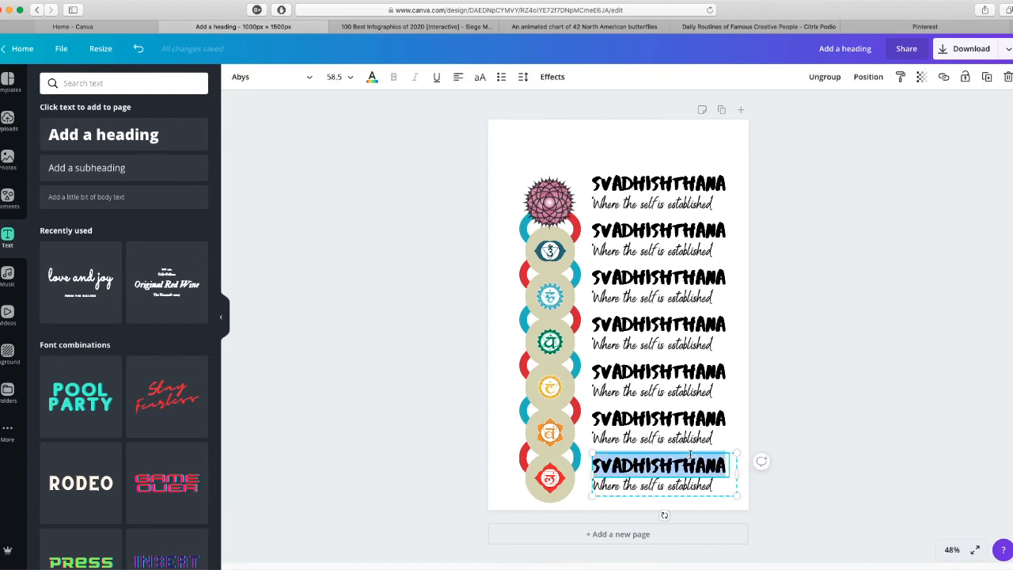
pyautogui.click(832, 442)
pyautogui.click(685, 471)
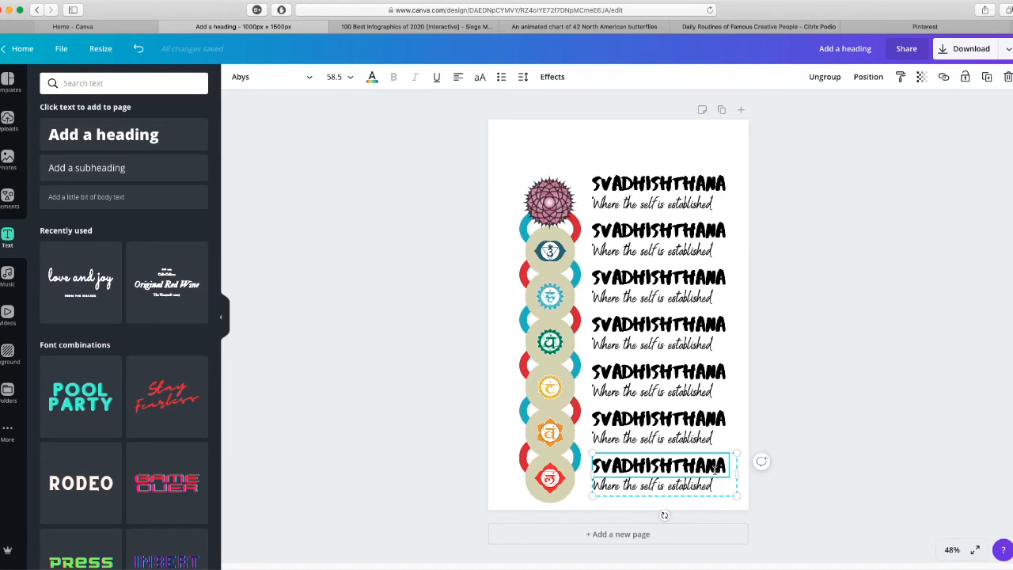
pyautogui.click(688, 486)
pyautogui.click(714, 459)
pyautogui.doubleClick(719, 461)
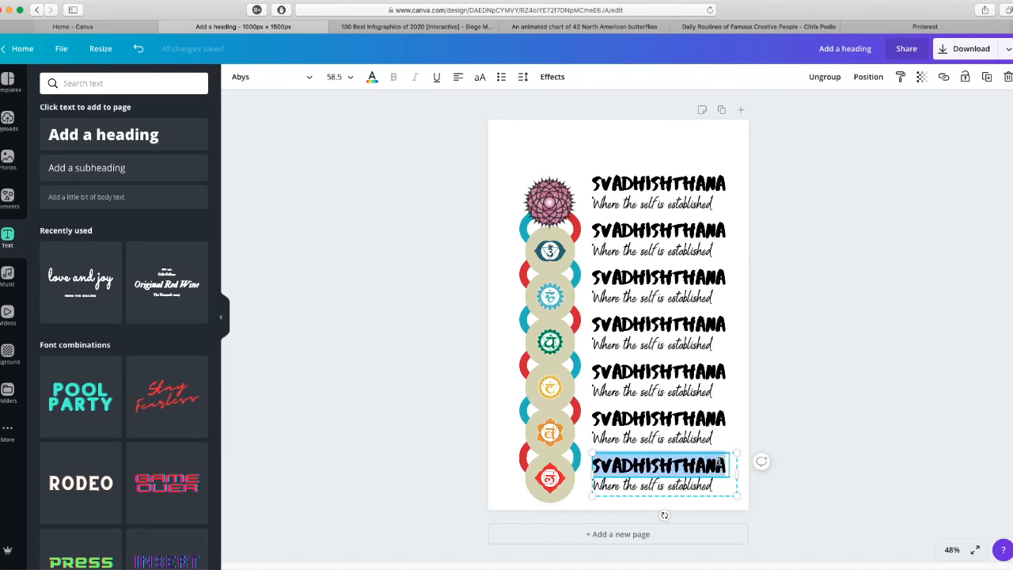
pyautogui.write('MALADHARA')
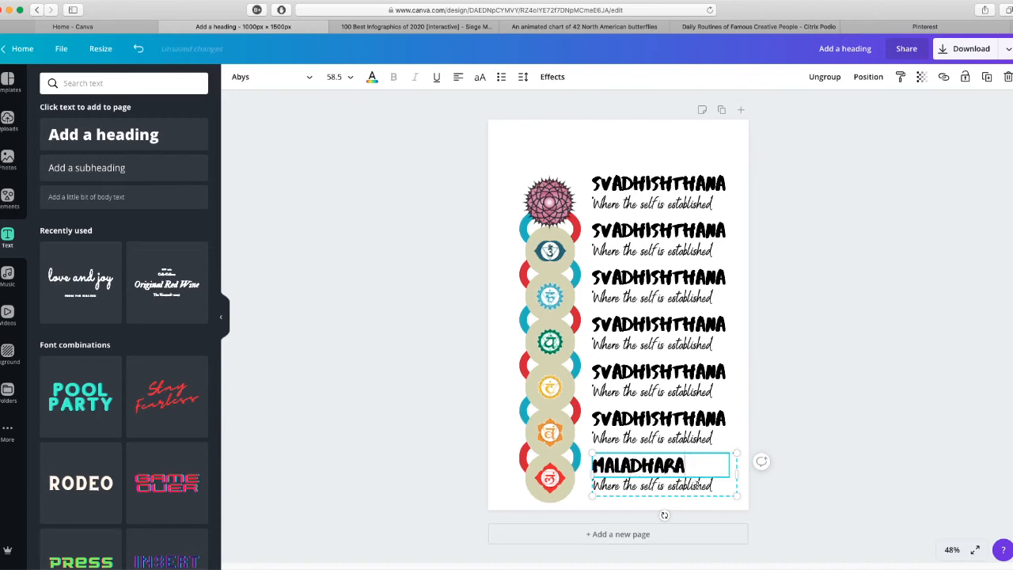
pyautogui.click(697, 486)
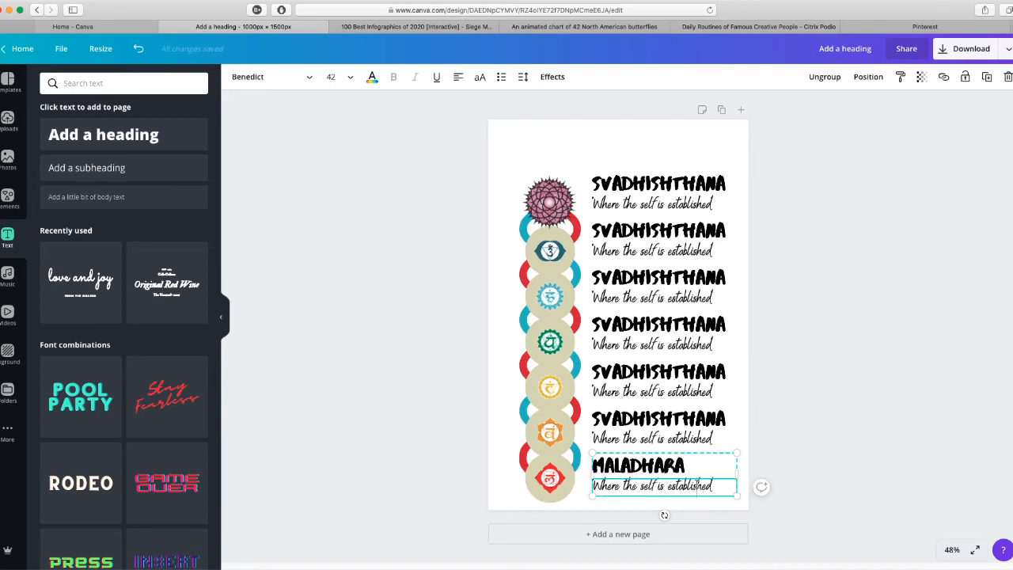
pyautogui.doubleClick(697, 482)
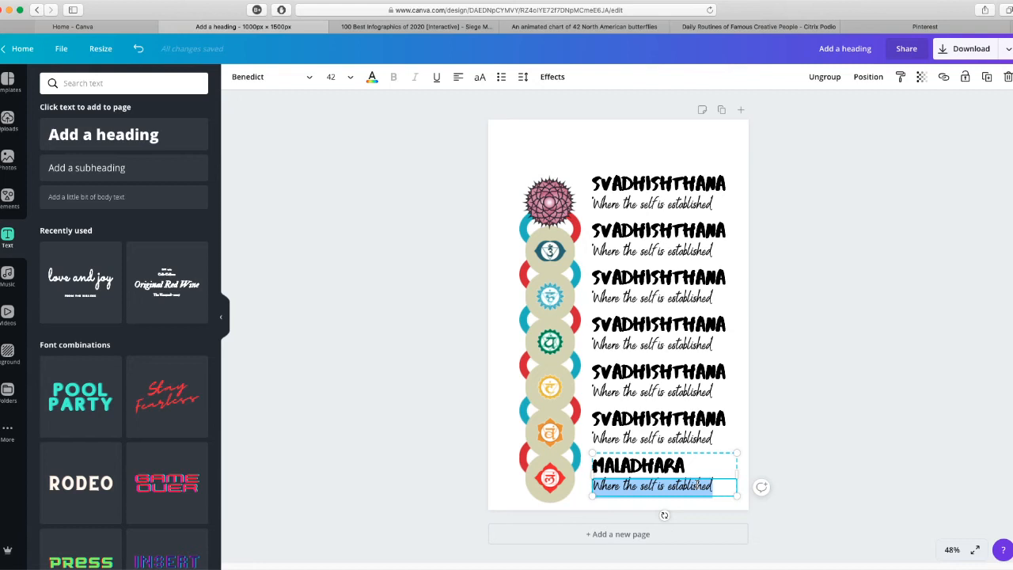
pyautogui.write('Root')
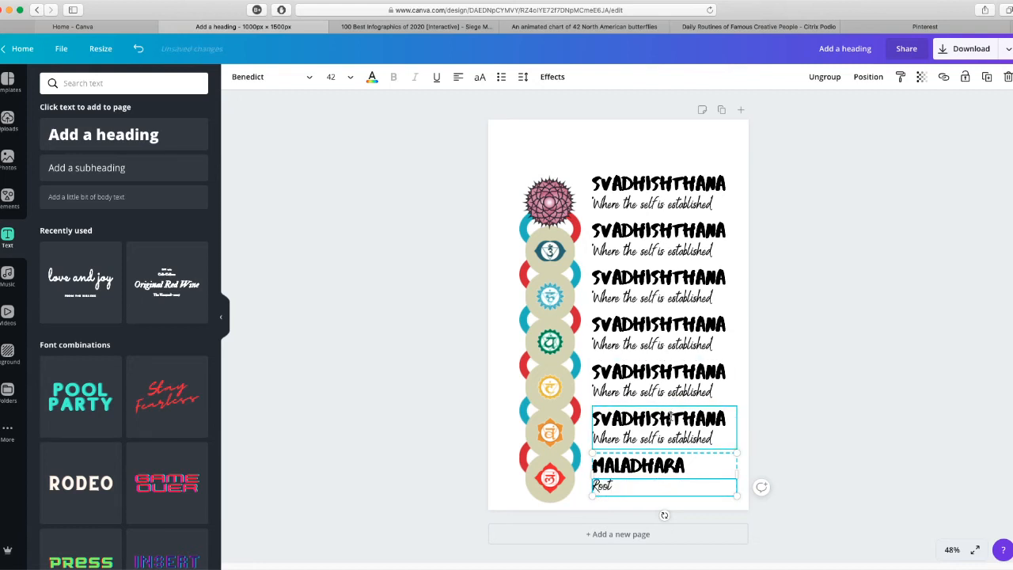
# - Change the text group beside the yellow chakra to the heading "MANIPURA" and the subheading "Jewel City"
pyautogui.click(656, 366)
pyautogui.doubleClick(655, 368)
pyautogui.write('MANIPURA')
pyautogui.doubleClick(674, 392)
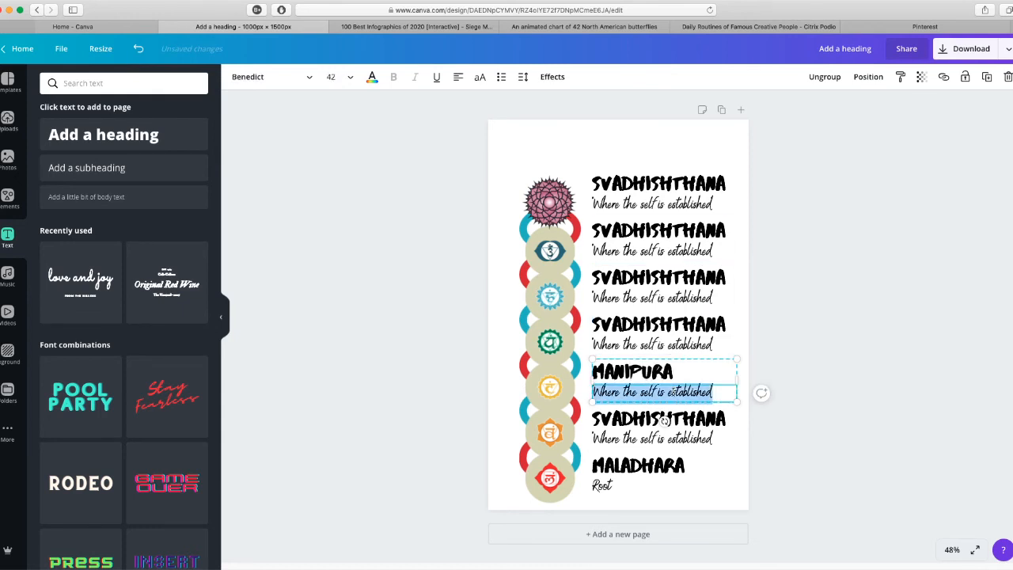
pyautogui.write('Jewel City')
# - Change the text group beside the green chakra to the subheading "Unstruck" and the heading "ANAHATA"
pyautogui.doubleClick(624, 346)
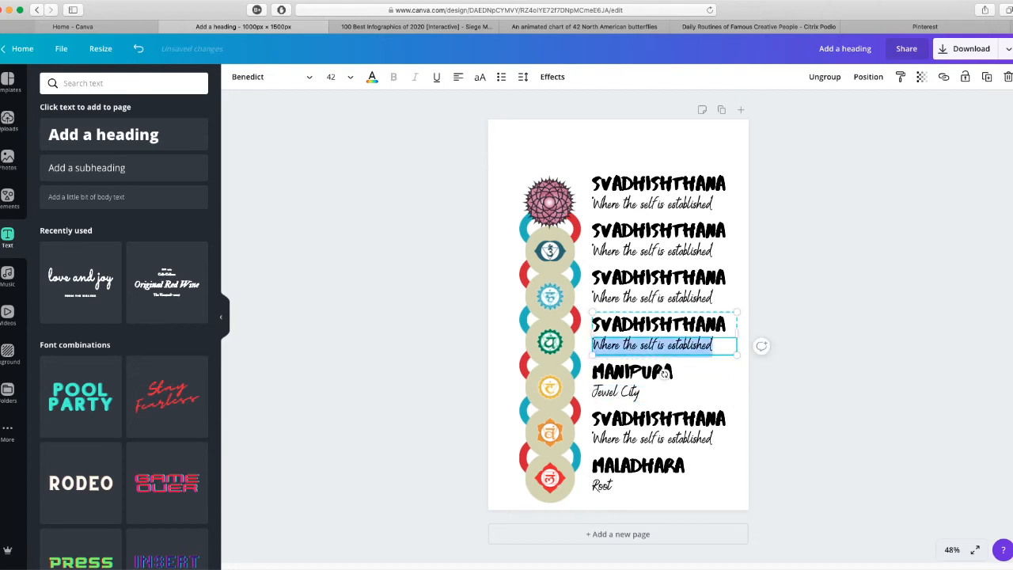
pyautogui.write('Unstruck')
pyautogui.click(708, 319)
pyautogui.doubleClick(708, 320)
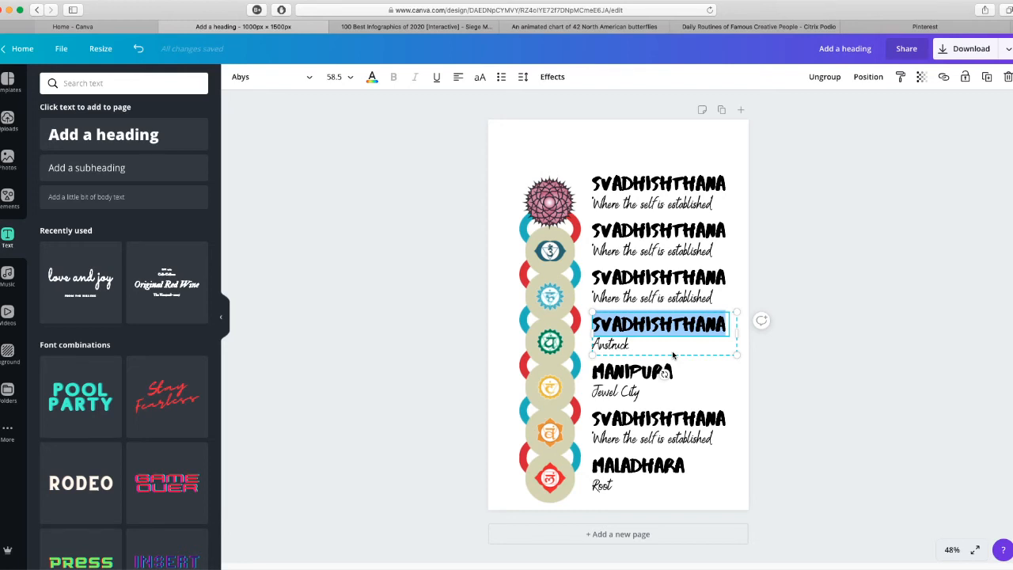
pyautogui.write('ANAHATA')
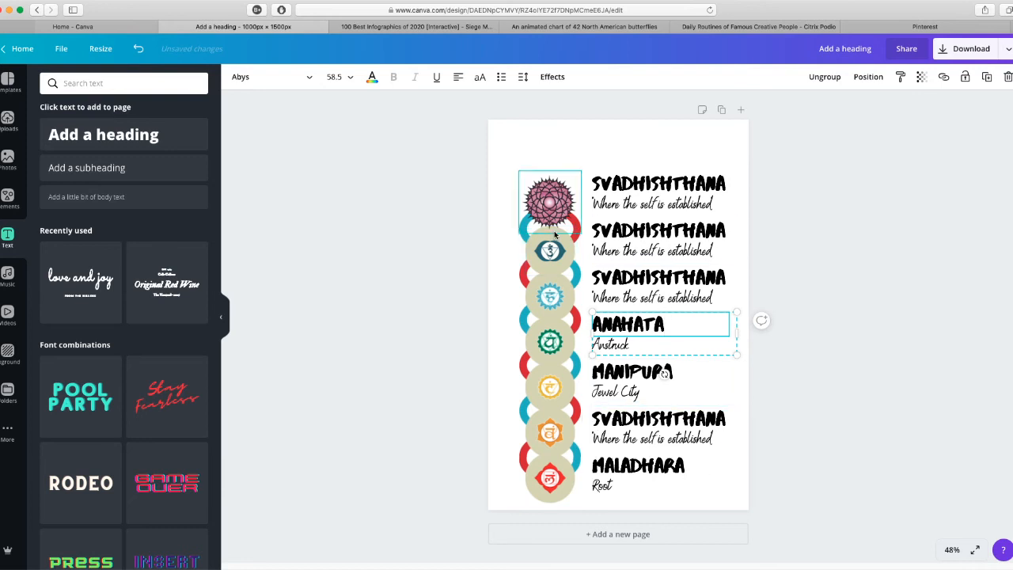
pyautogui.click(827, 384)
# - Change the text group beside the light blue chakra to the heading "VASHUDDHA" and the subheading "Purest"
pyautogui.click(679, 277)
pyautogui.doubleClick(677, 273)
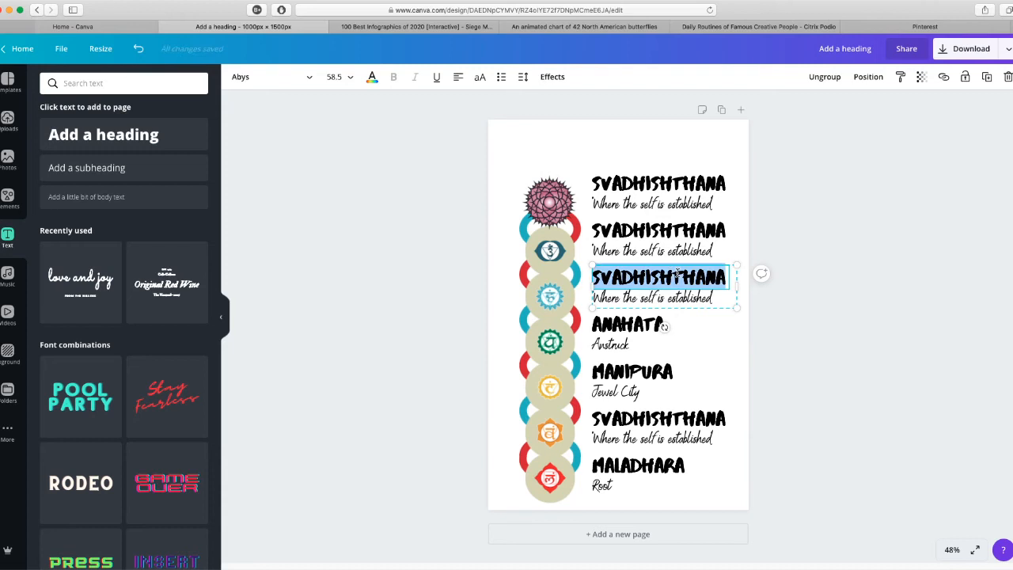
pyautogui.write('VASHUDDHA')
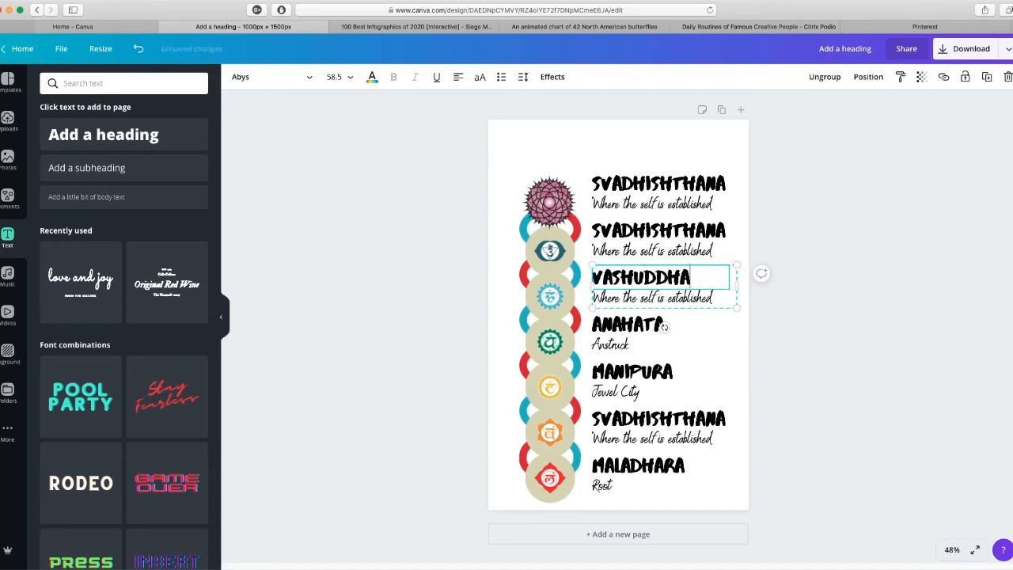
pyautogui.click(646, 384)
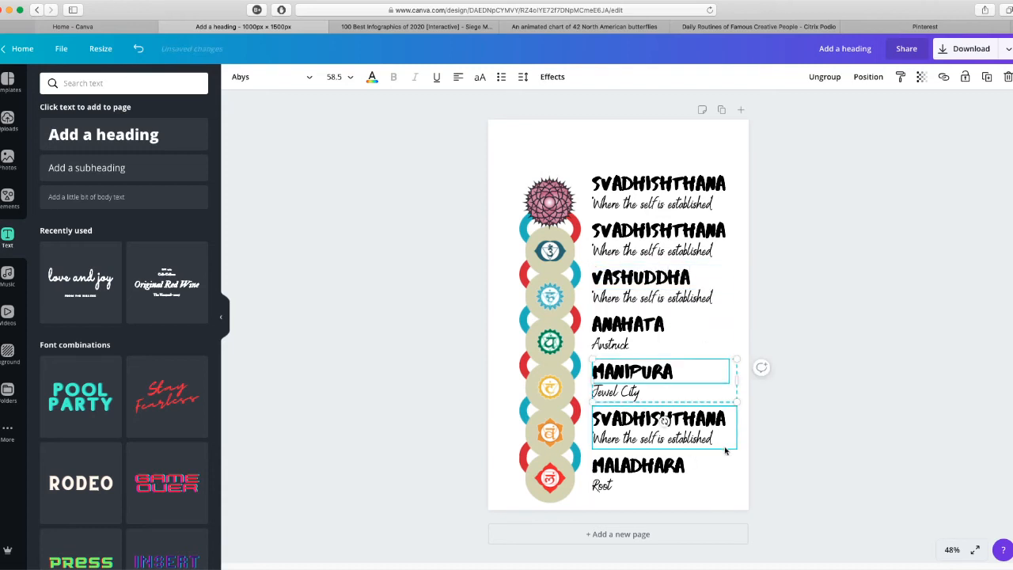
pyautogui.click(671, 293)
pyautogui.doubleClick(669, 298)
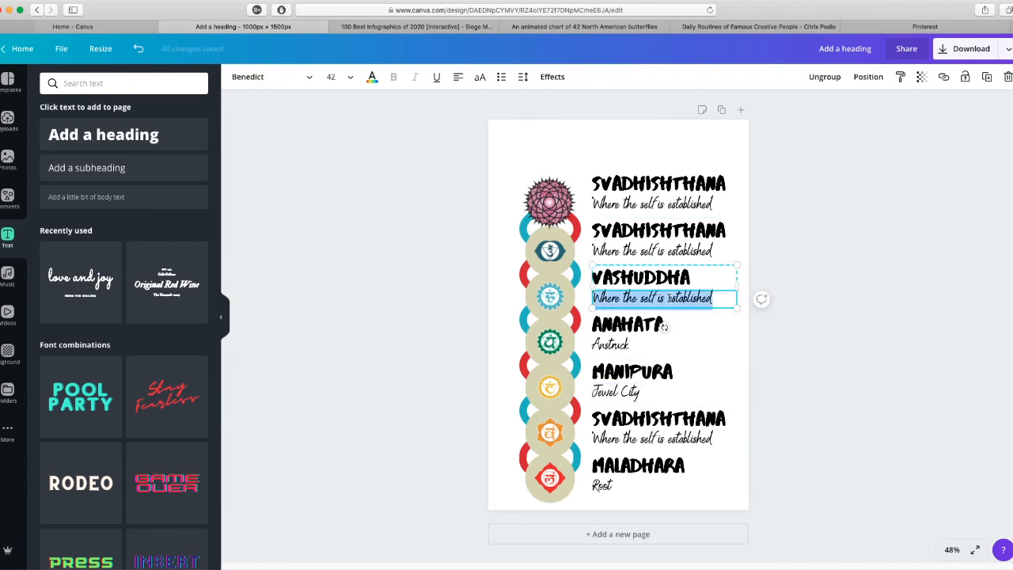
pyautogui.write('Purest')
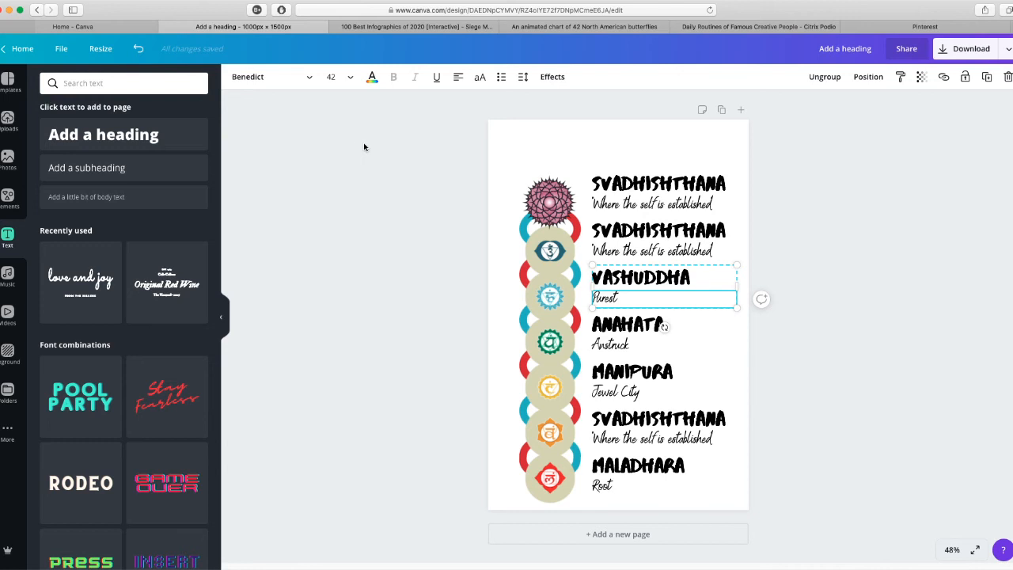
# - Change the text group beside the dark blue chakra to the heading "AJNA" and the subheading "Command"
pyautogui.click(652, 232)
pyautogui.click(653, 232)
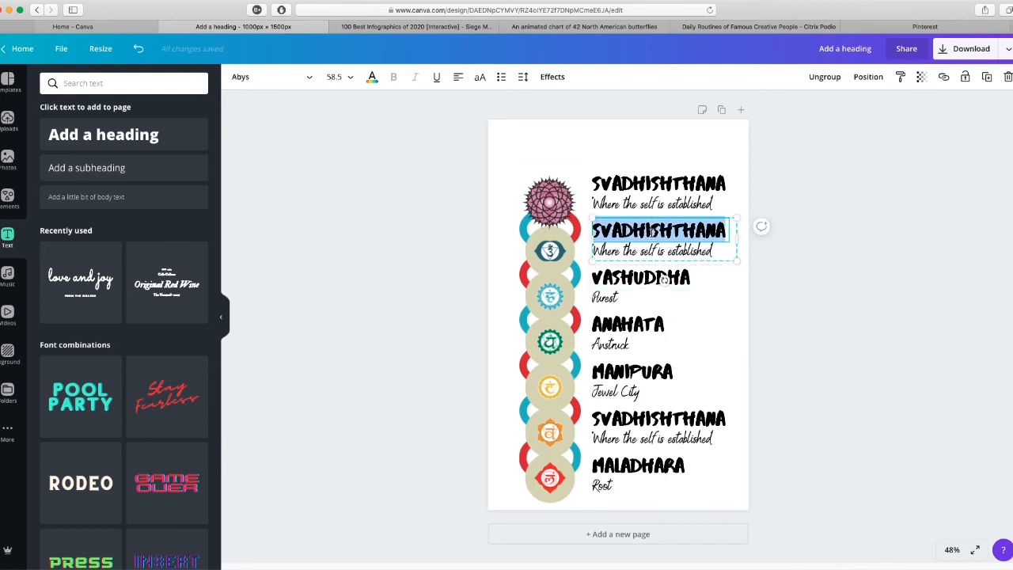
pyautogui.write('AN')
pyautogui.press('BackSpace')
pyautogui.write('JNA')
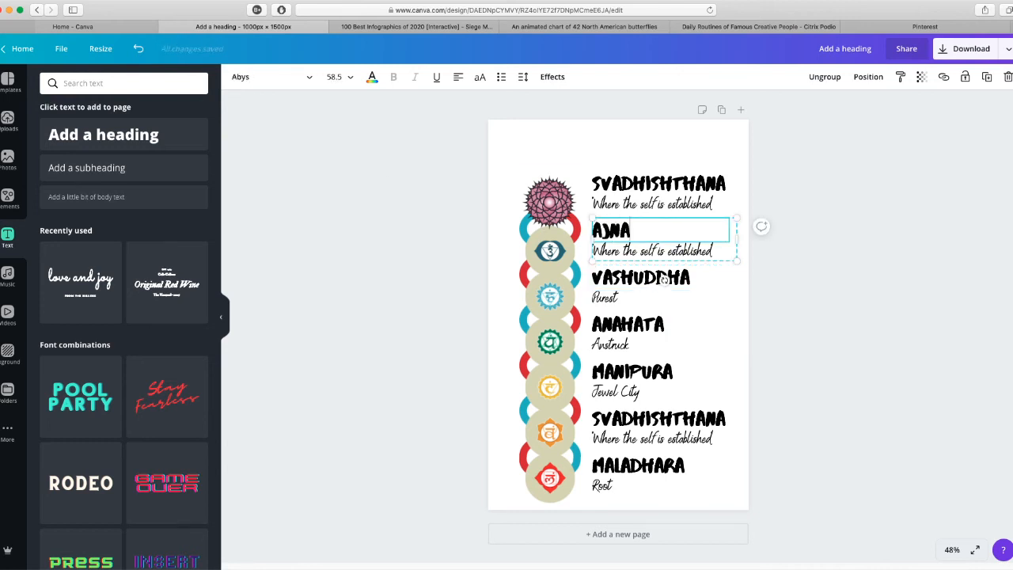
pyautogui.click(687, 251)
pyautogui.click(688, 251)
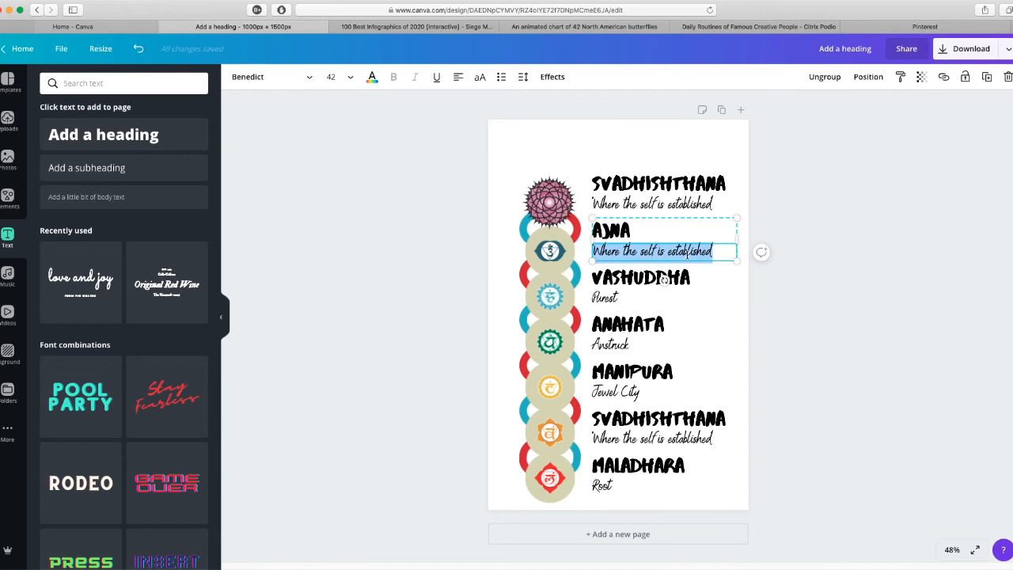
pyautogui.write('Command')
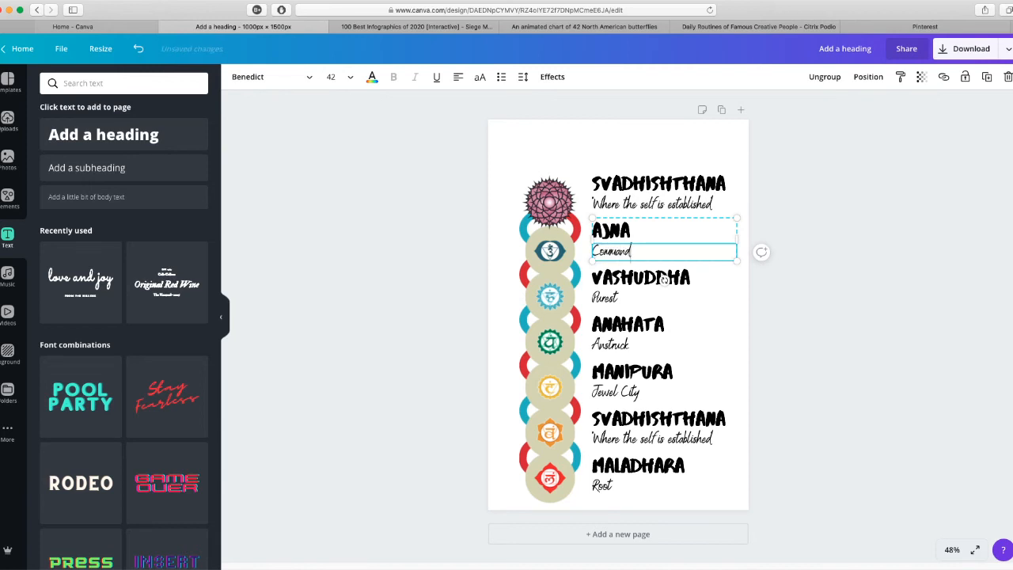
# - Change the text group beside the pink lotus to the heading "ASHASRARA" and the subheading "Thousand-Petaled"
pyautogui.doubleClick(677, 180)
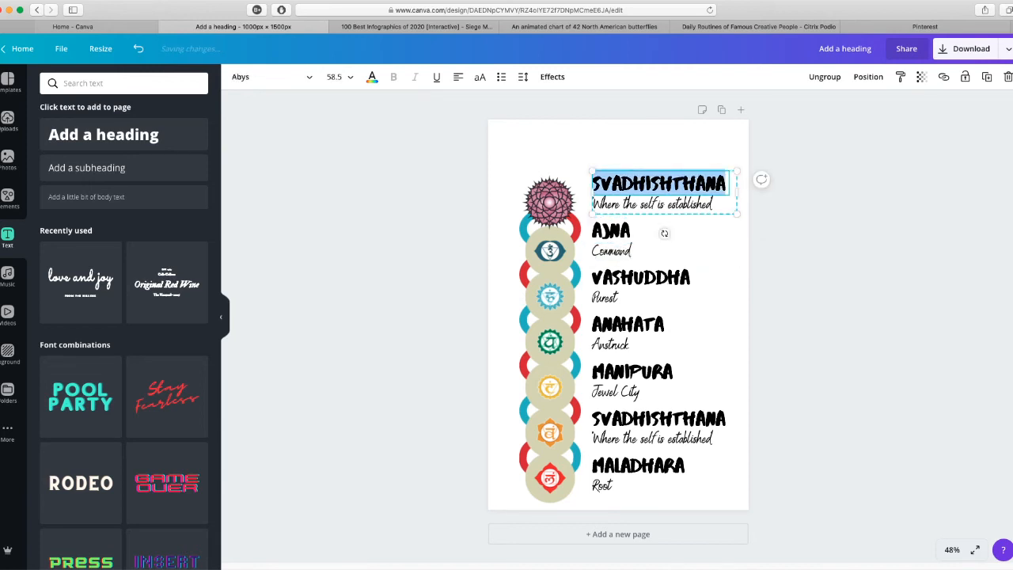
pyautogui.write('ASHASRARA')
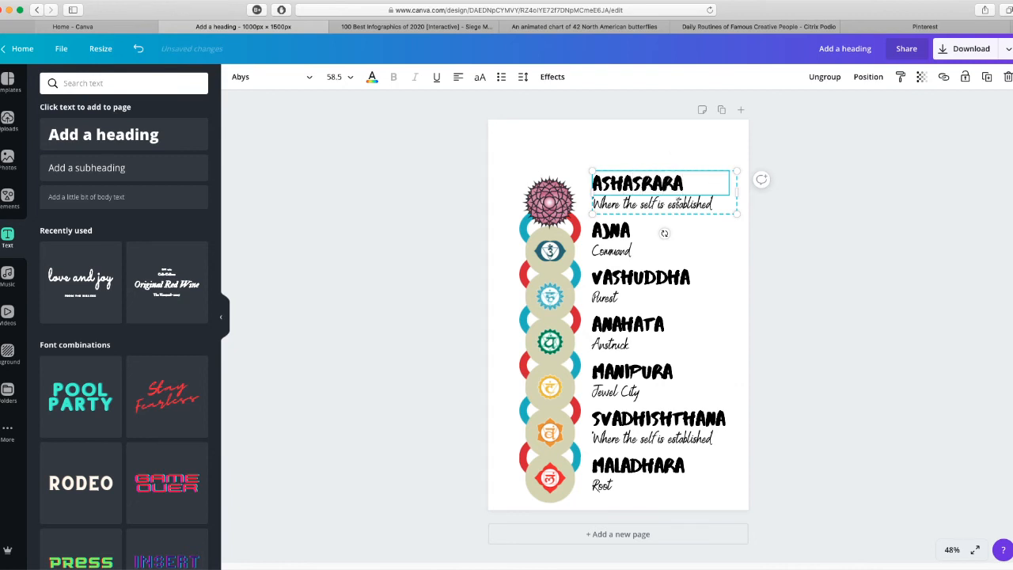
pyautogui.doubleClick(679, 203)
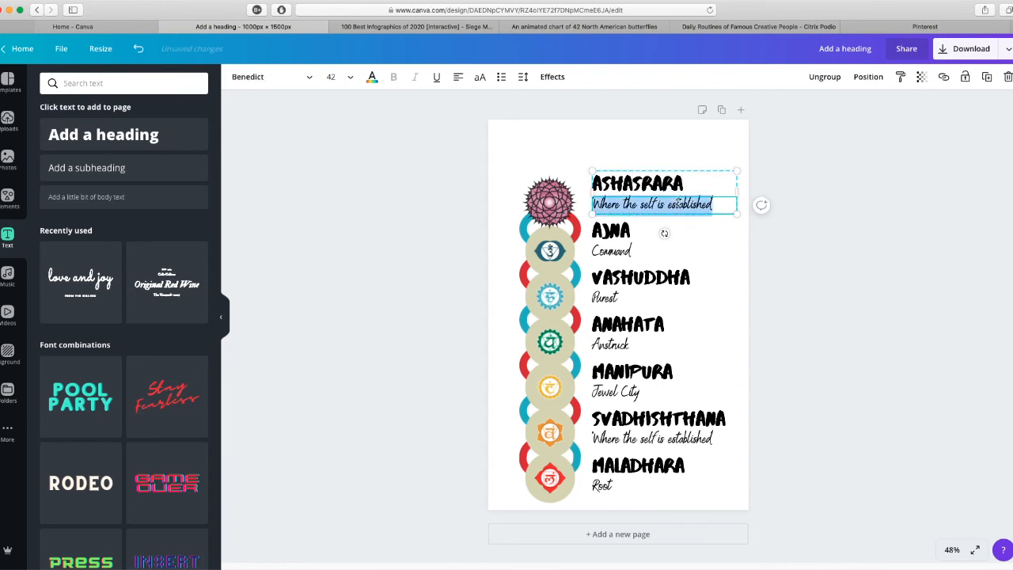
pyautogui.write('Thousand-Petaled')
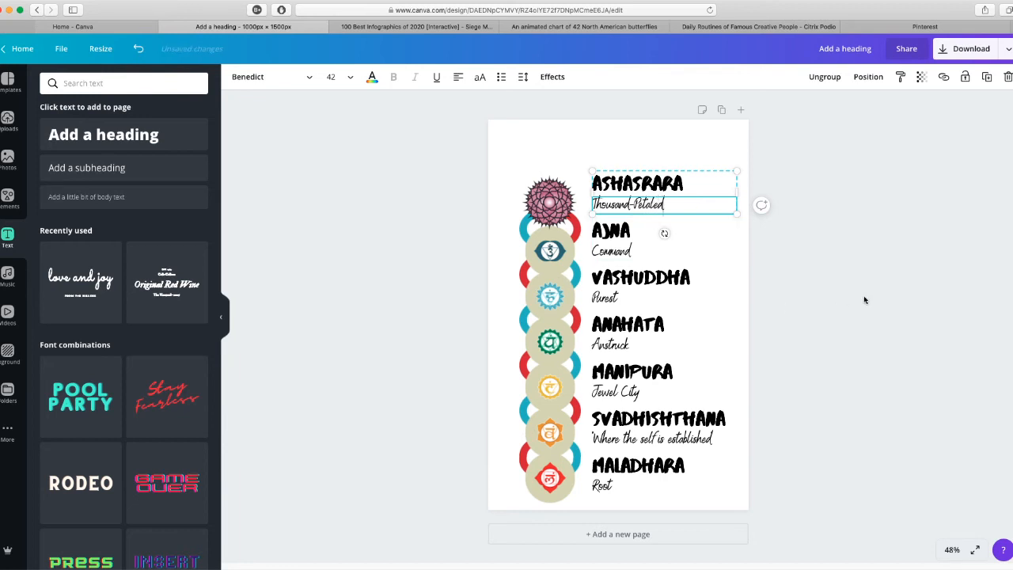
pyautogui.click(863, 320)
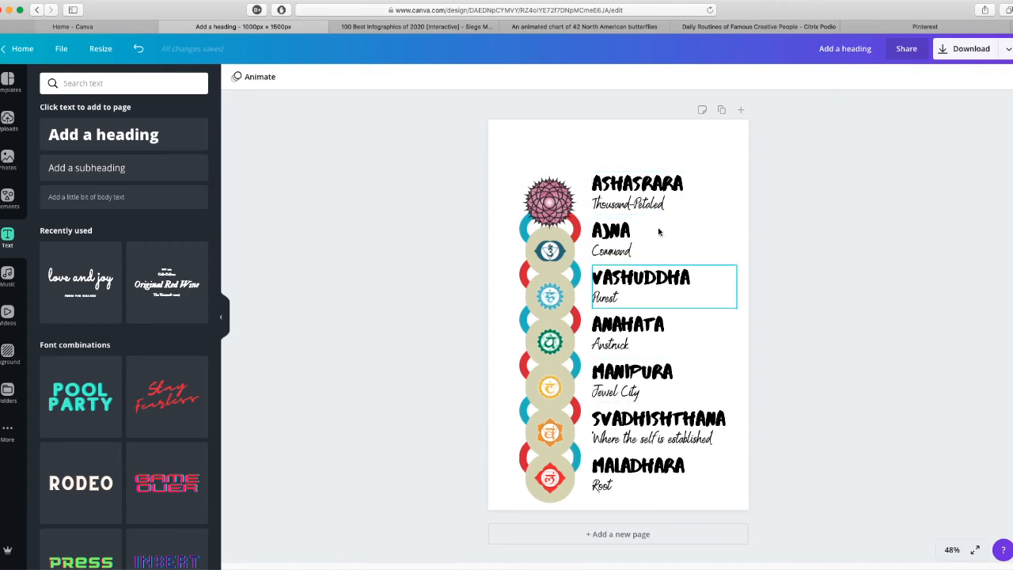
# - Color the "ASHASRARA" heading light purple using the default colors
pyautogui.click(647, 184)
pyautogui.doubleClick(649, 184)
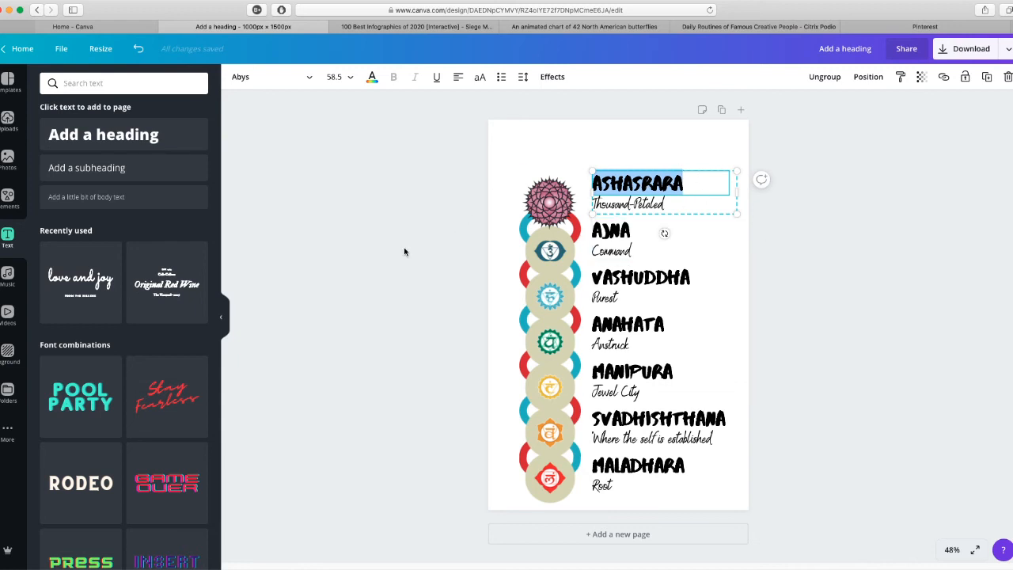
pyautogui.click(371, 80)
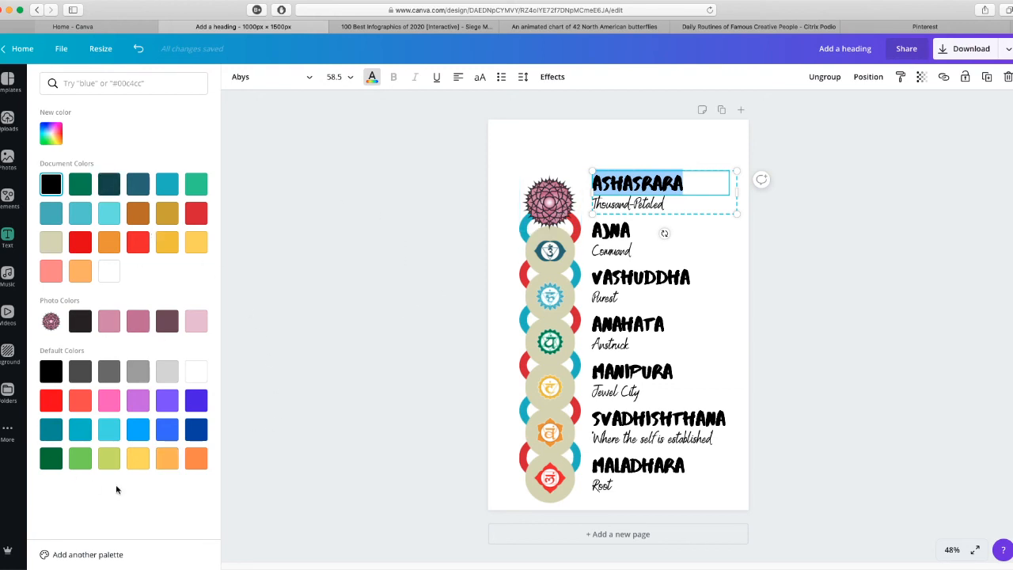
pyautogui.click(52, 133)
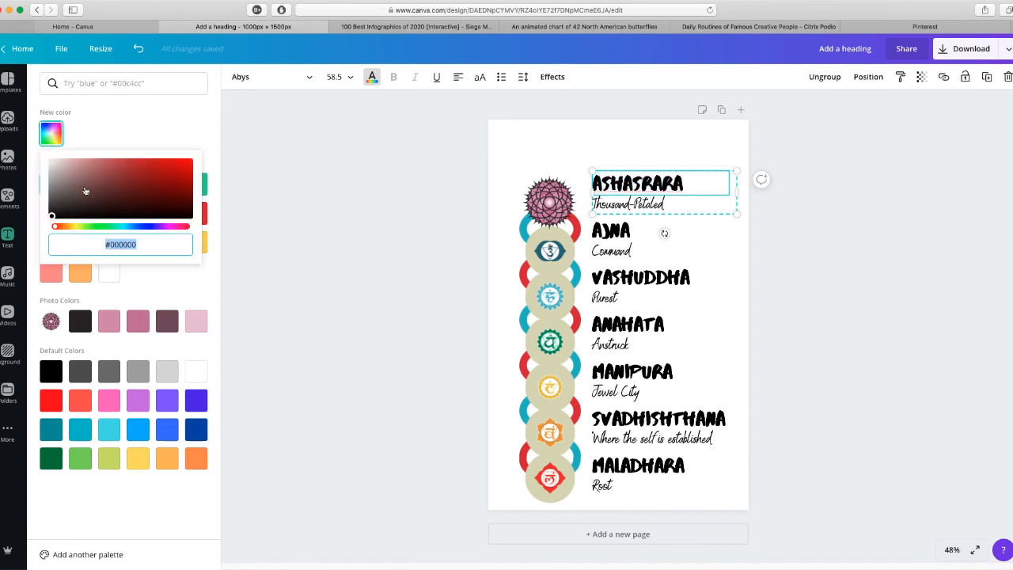
pyautogui.moveTo(103, 192); pyautogui.dragTo(52, 215)
pyautogui.click(142, 124)
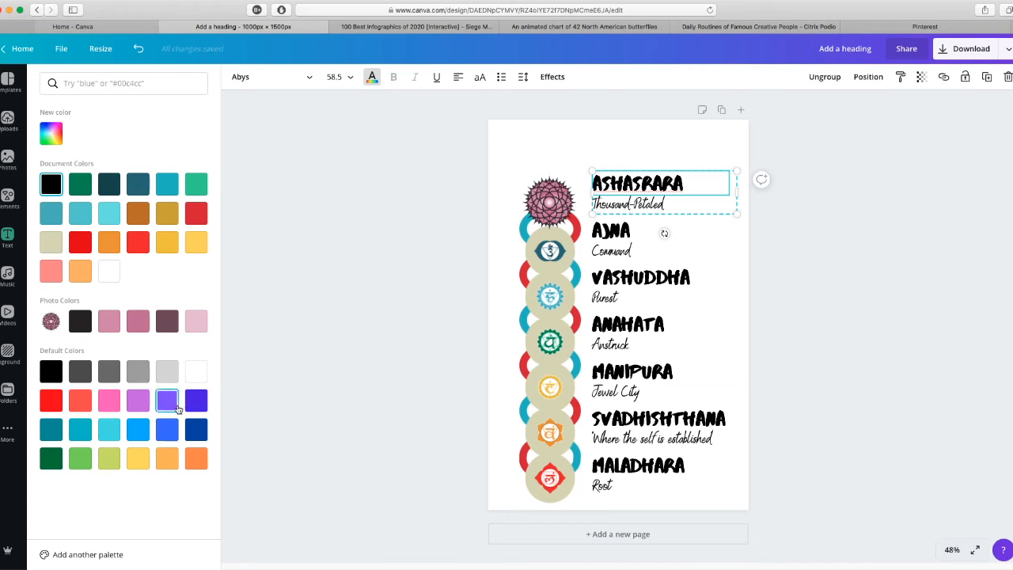
pyautogui.click(135, 399)
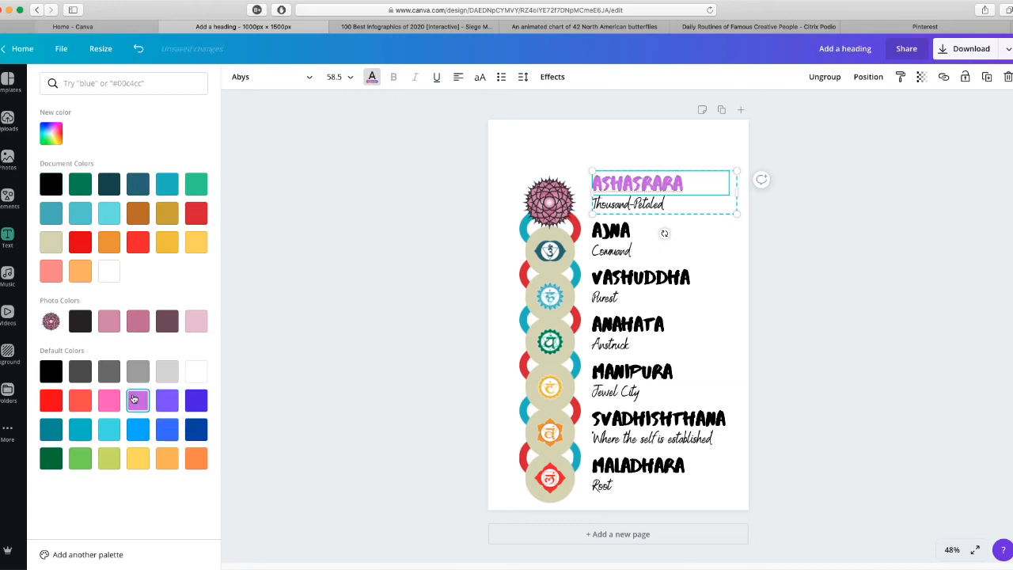
# - Color the "AJNA" heading bright blue and the "VASHUDDHA" heading light turquoise using the default colors
pyautogui.doubleClick(624, 228)
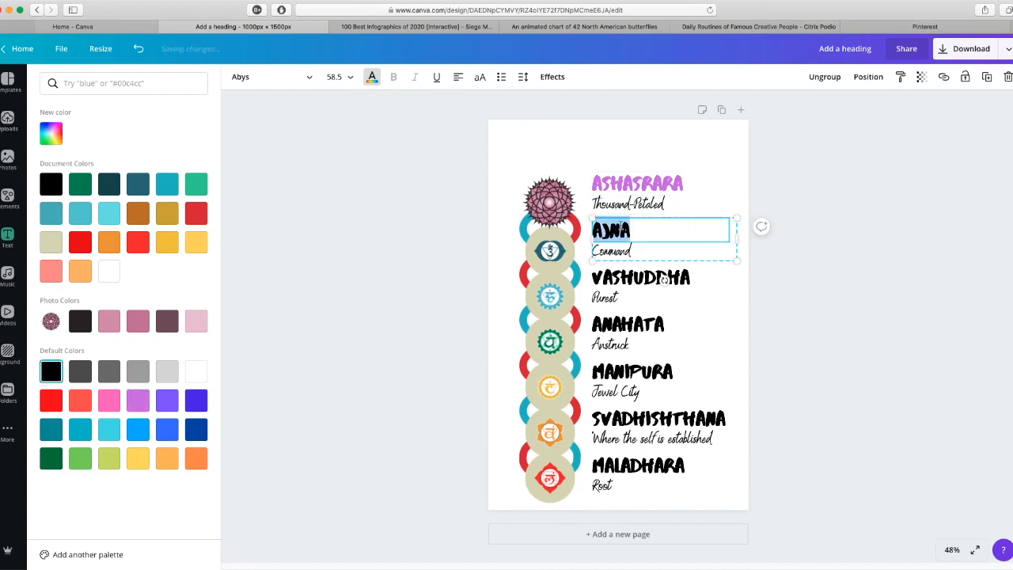
pyautogui.click(145, 434)
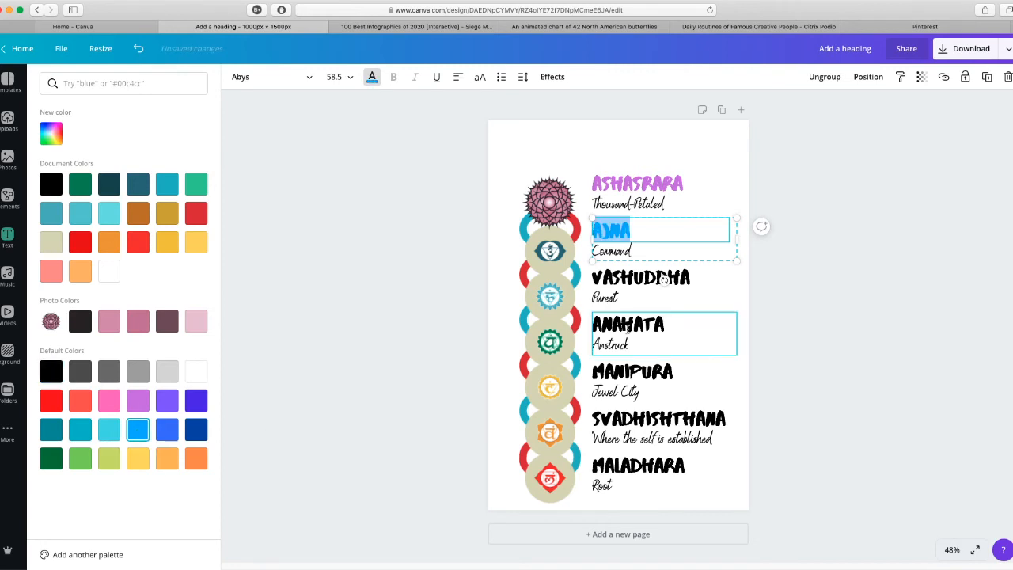
pyautogui.click(665, 276)
pyautogui.doubleClick(666, 276)
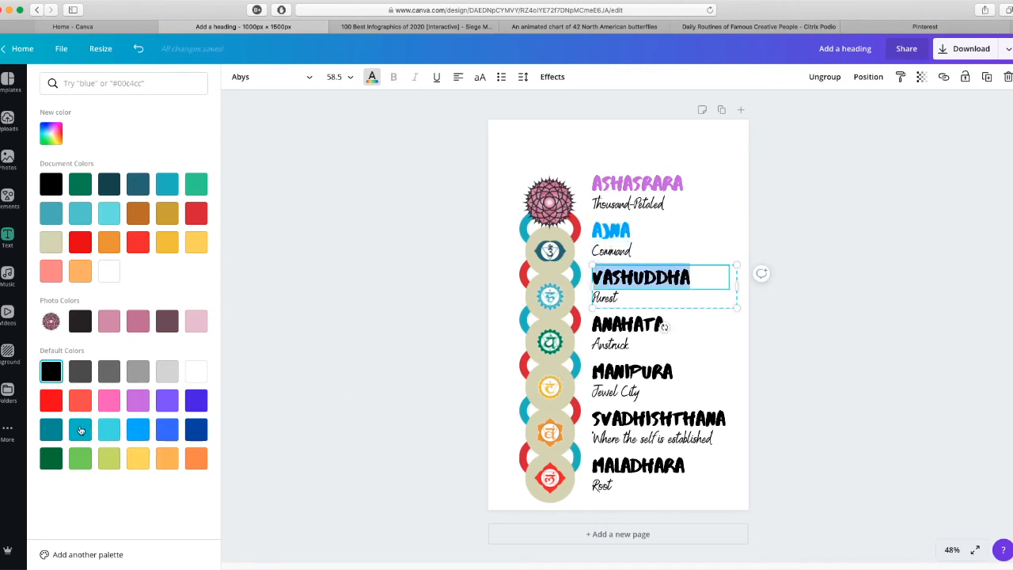
pyautogui.click(110, 431)
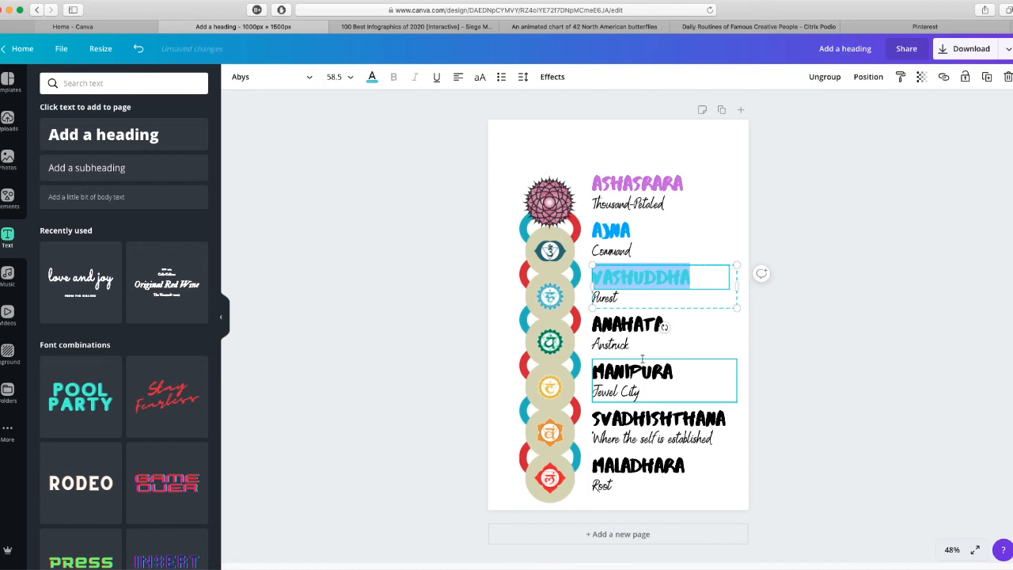
# - Color the "ANAHATA" heading light green and the "MANIPURA" heading yellow using the default colors
pyautogui.doubleClick(624, 323)
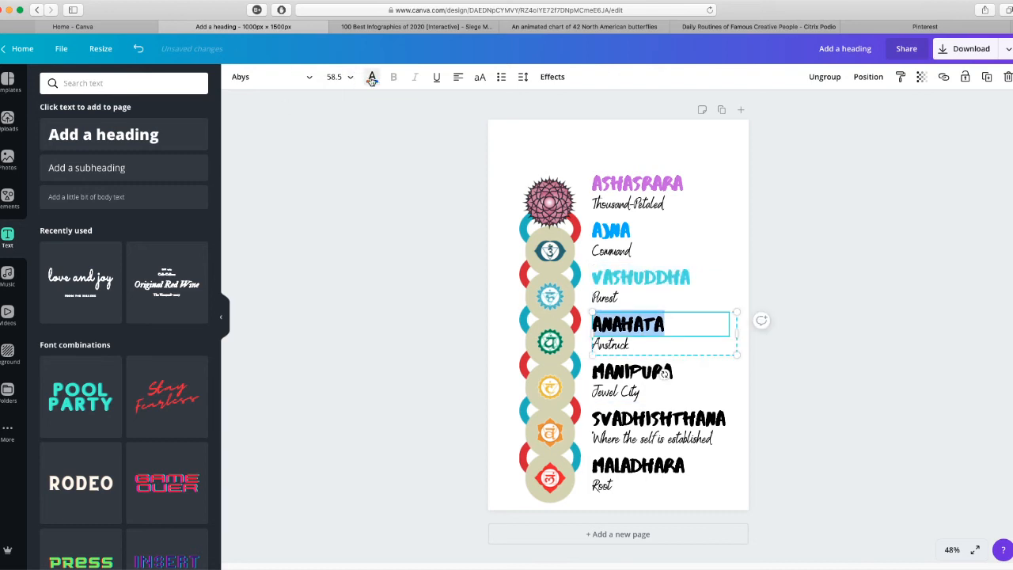
pyautogui.click(372, 77)
pyautogui.click(80, 458)
pyautogui.click(634, 372)
pyautogui.click(554, 402)
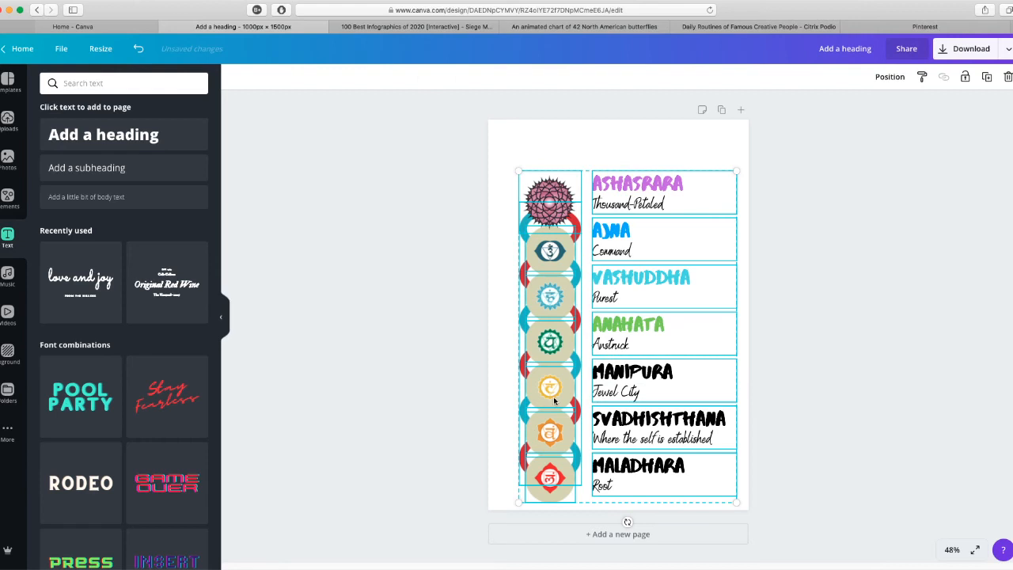
pyautogui.press('Escape')
pyautogui.doubleClick(659, 370)
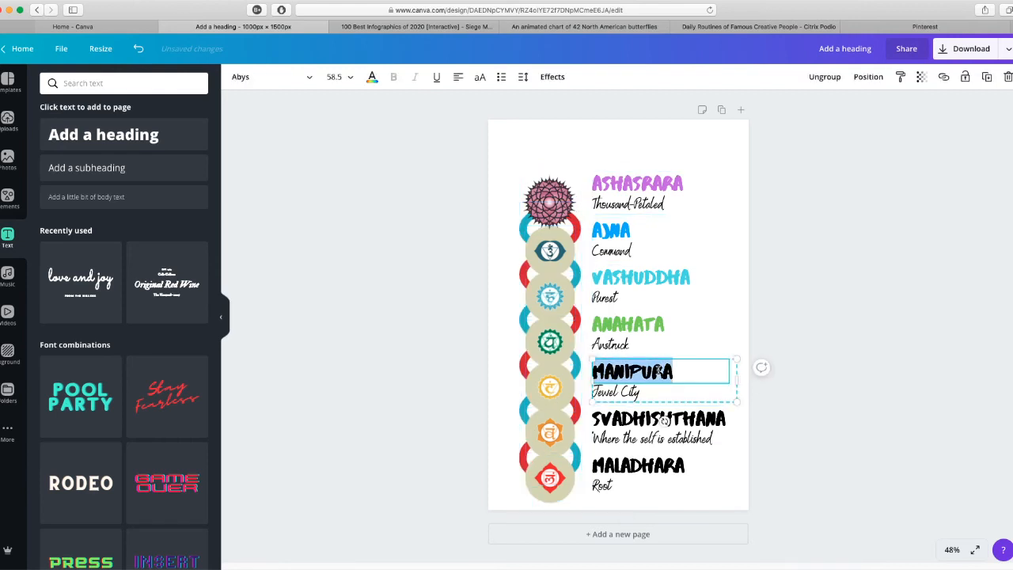
pyautogui.click(372, 77)
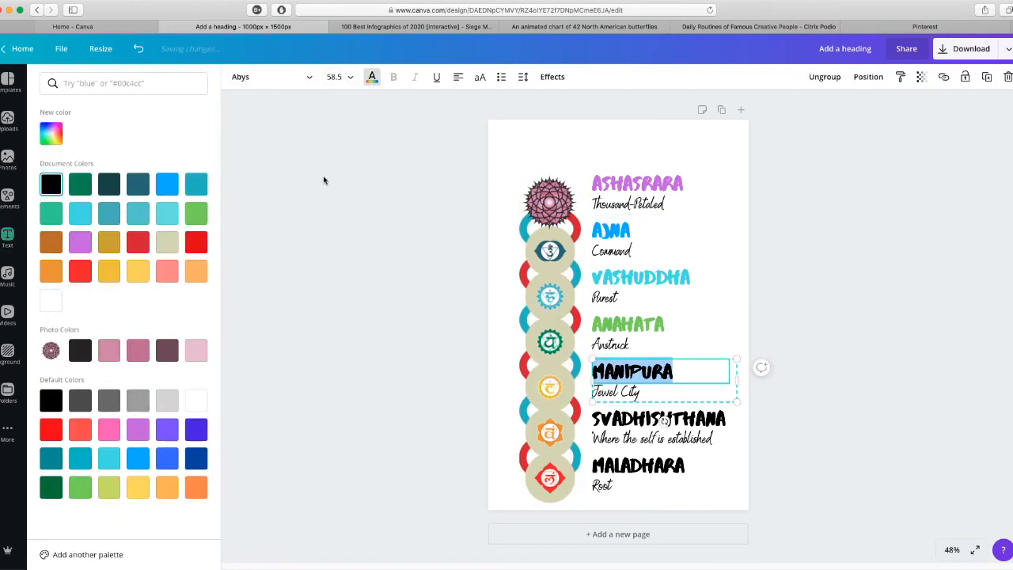
pyautogui.click(138, 487)
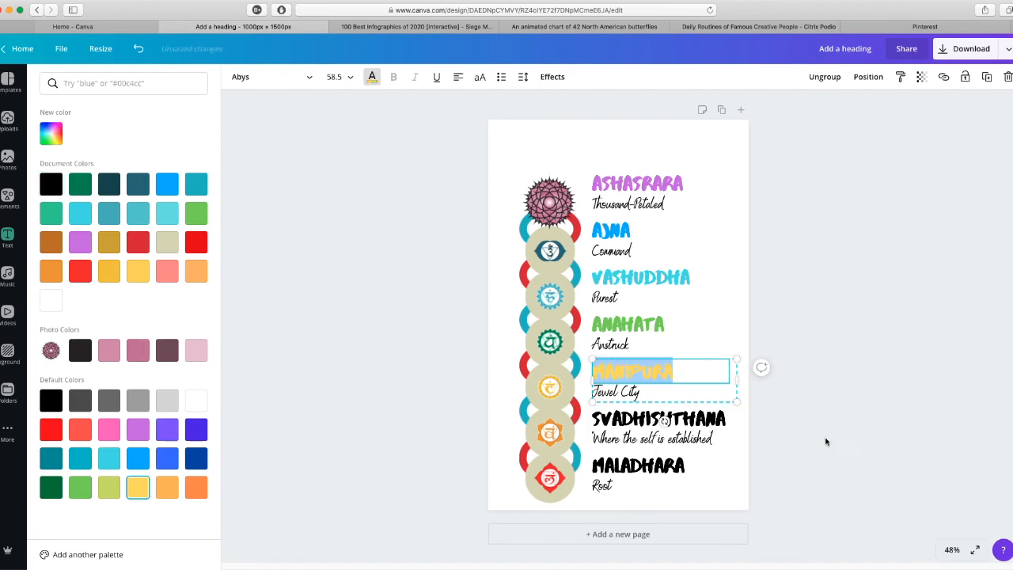
# - Color the "SVADHISHTHANA" heading dark orange and the "MALADHARA" heading coral red using the default colors
pyautogui.click(665, 419)
pyautogui.click(665, 420)
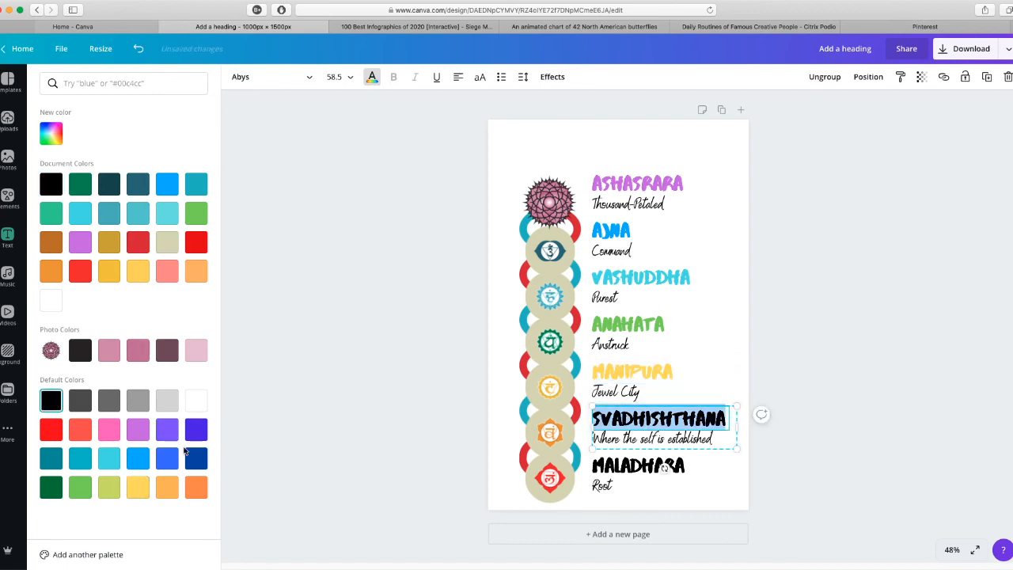
pyautogui.click(198, 496)
pyautogui.click(632, 477)
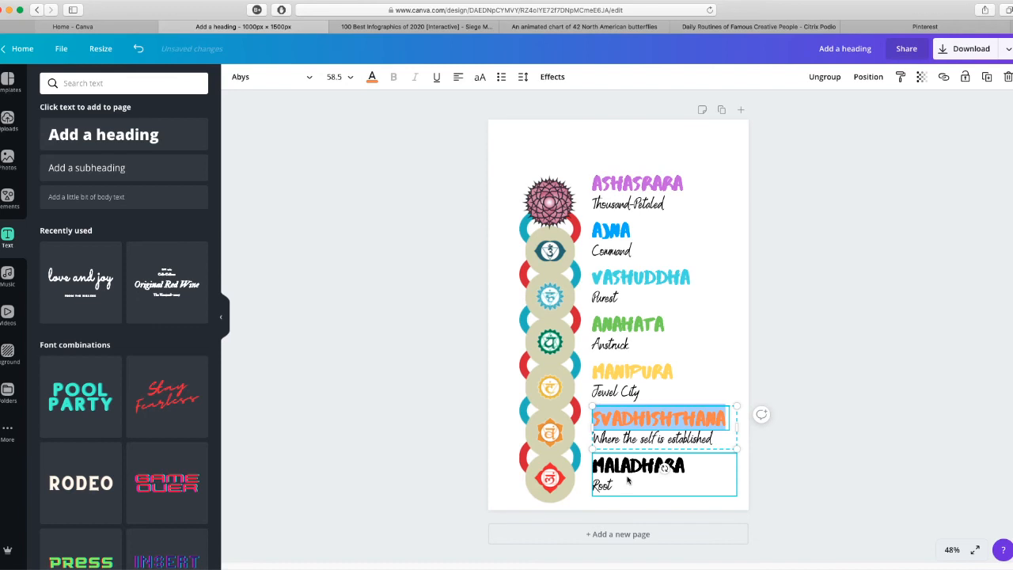
pyautogui.click(639, 469)
pyautogui.doubleClick(639, 468)
pyautogui.click(372, 77)
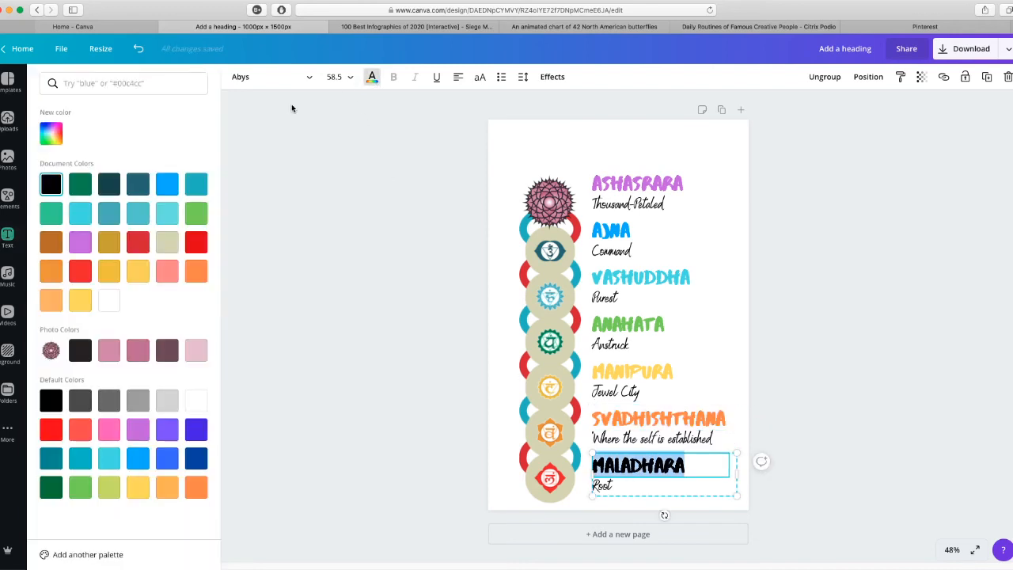
pyautogui.click(81, 428)
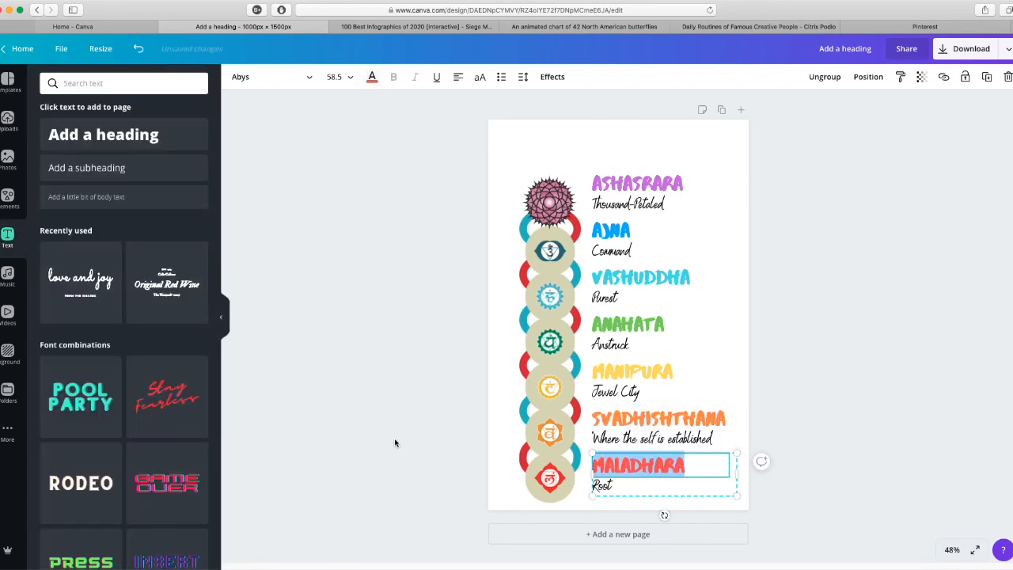
pyautogui.click(905, 431)
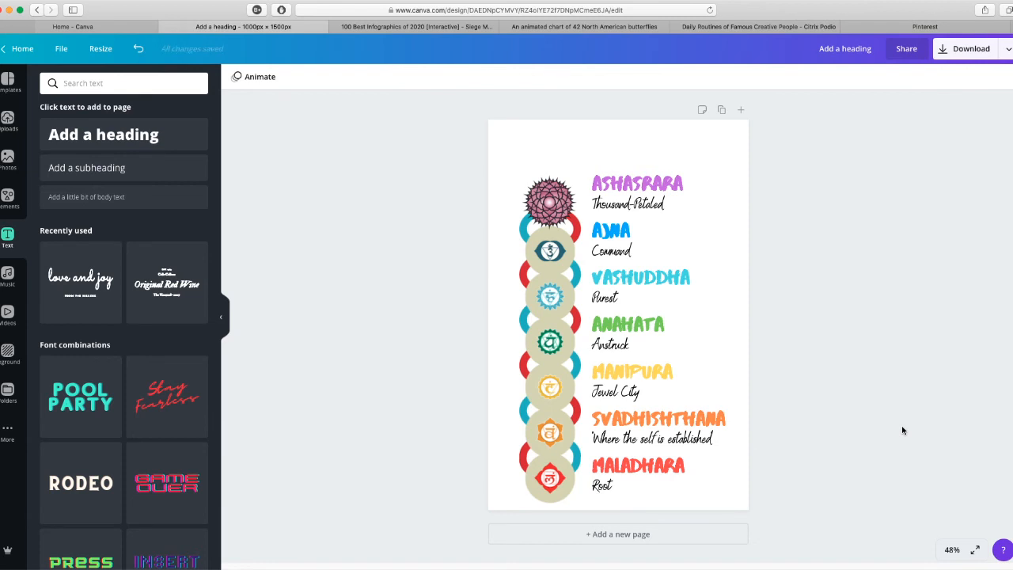
pyautogui.click(648, 489)
pyautogui.doubleClick(616, 488)
pyautogui.keyDown('shift'); pyautogui.click(647, 438); pyautogui.keyUp('shift')
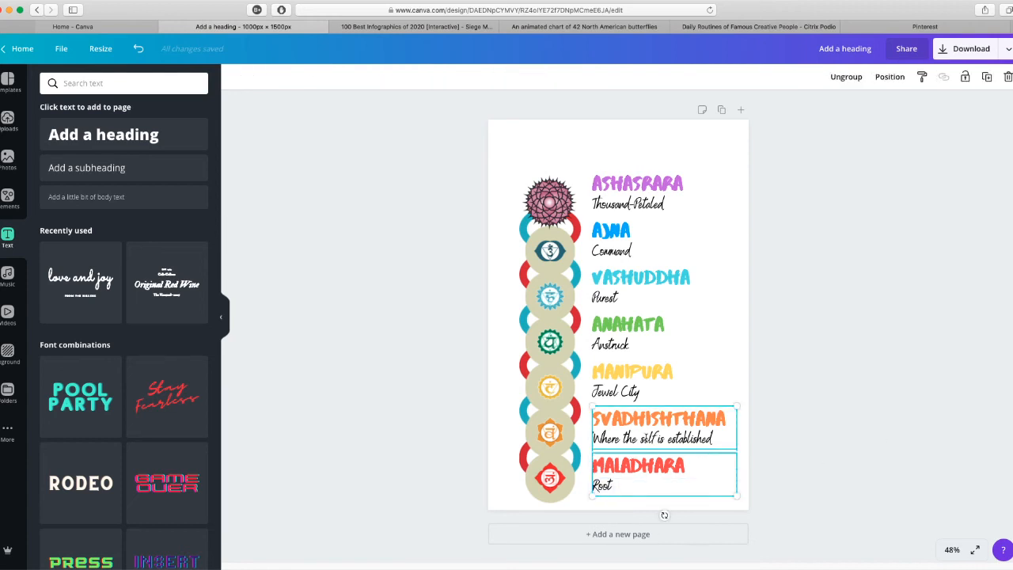
pyautogui.click(776, 433)
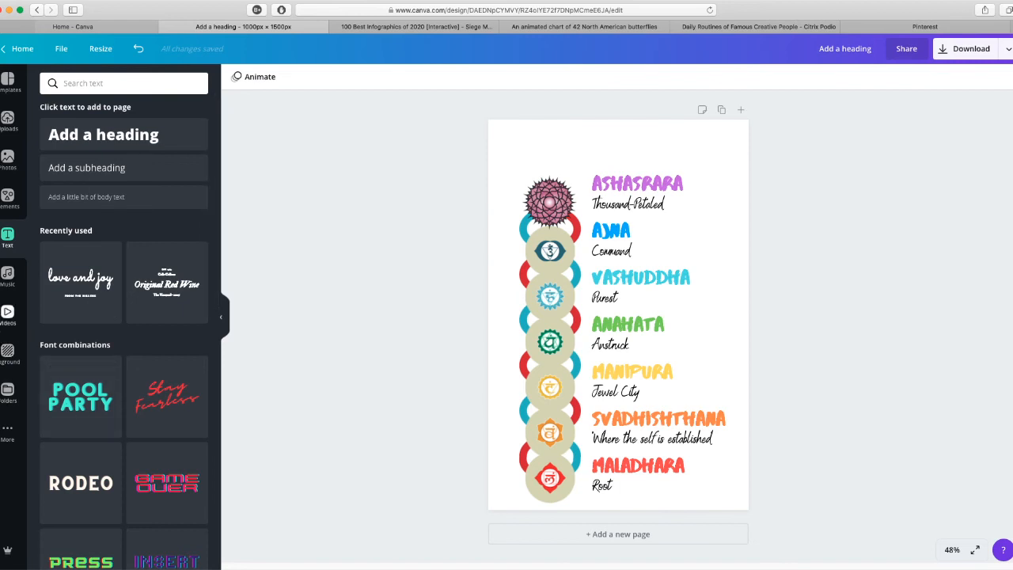
# - Apply the recently used dark navy starry-sky image as the page background
pyautogui.click(10, 354)
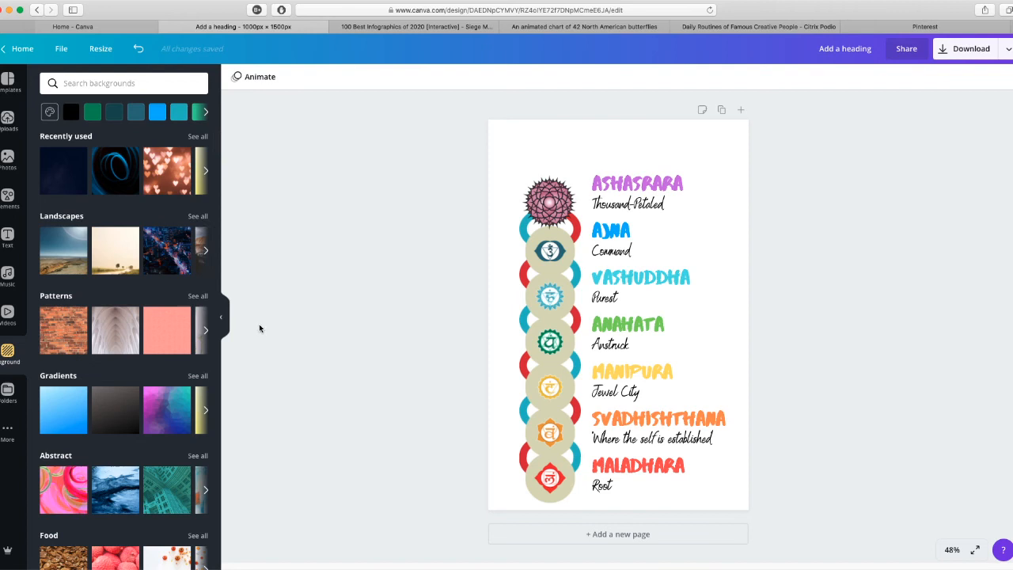
pyautogui.scroll(-3, 146, 237)
pyautogui.scroll(-10, 145, 237)
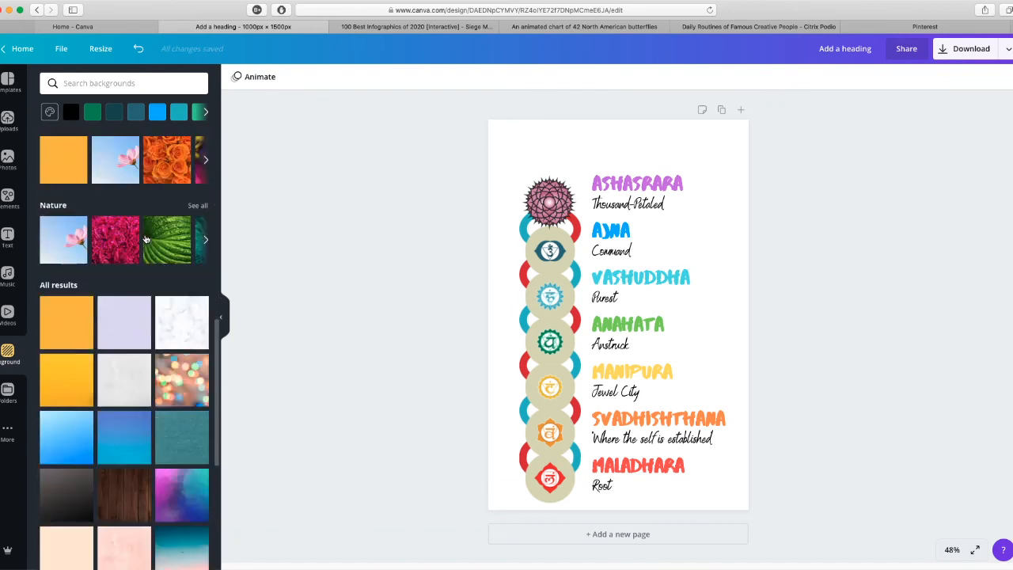
pyautogui.scroll(-10, 168, 312)
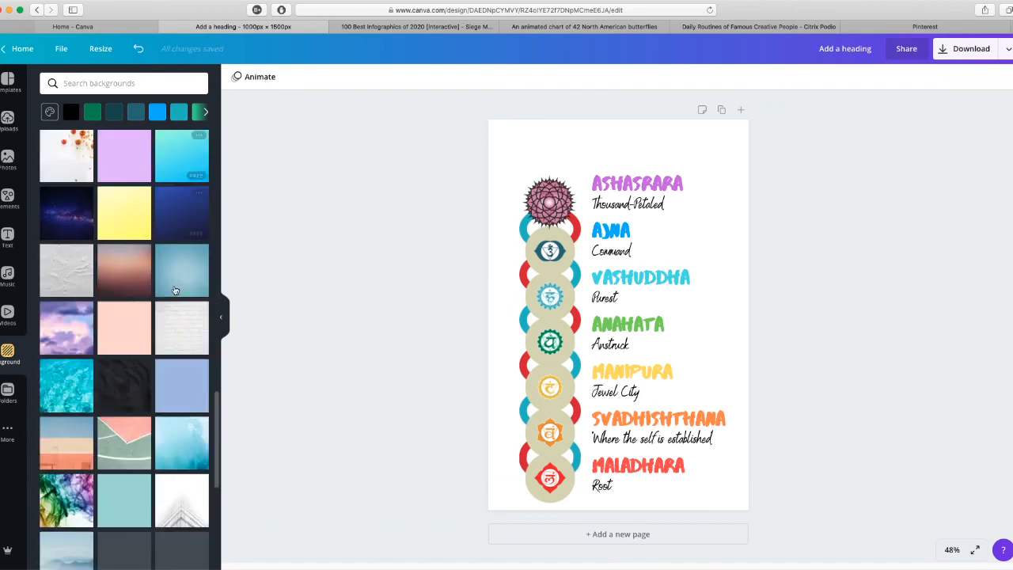
pyautogui.scroll(20, 179, 295)
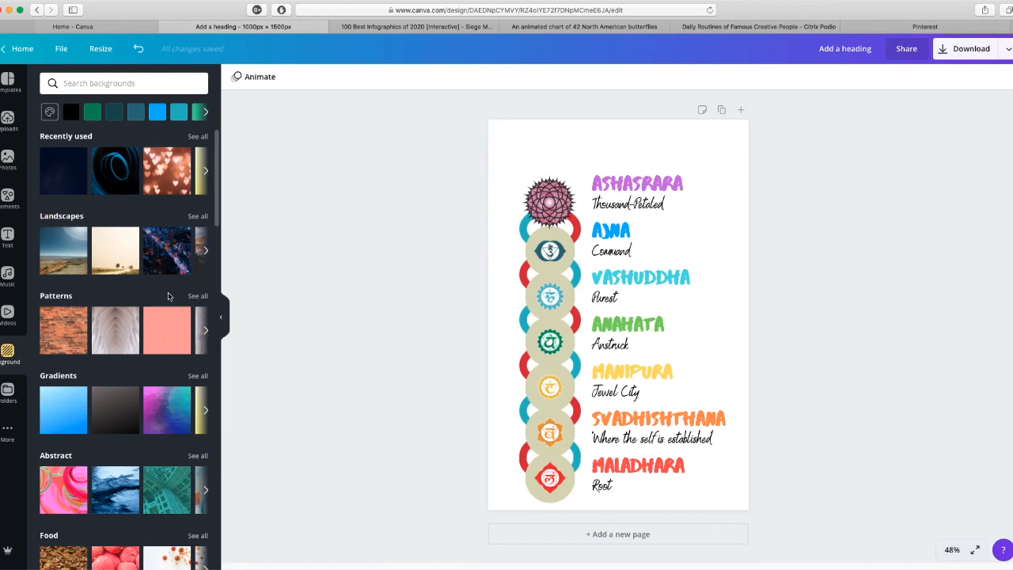
pyautogui.click(76, 168)
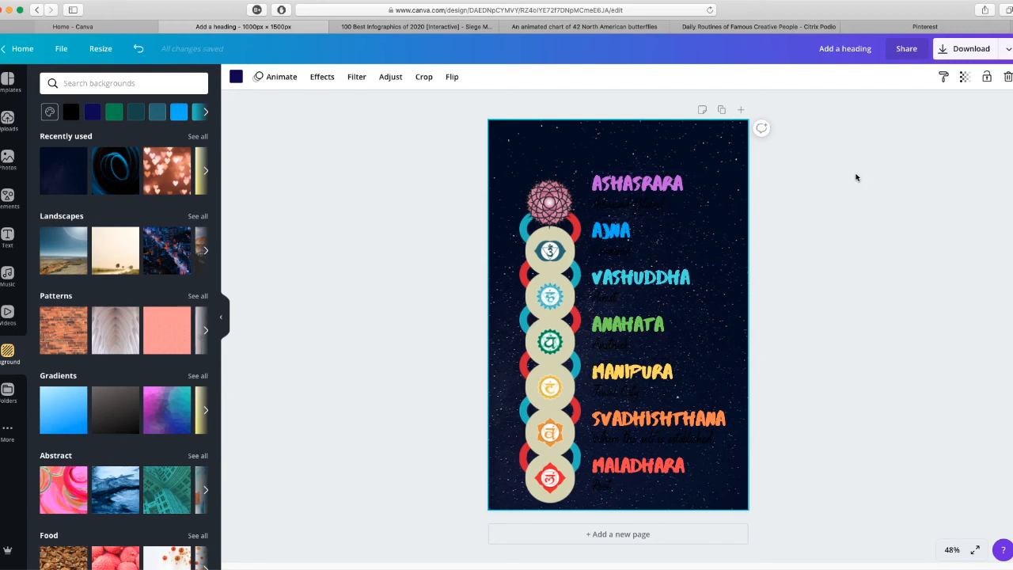
pyautogui.click(671, 205)
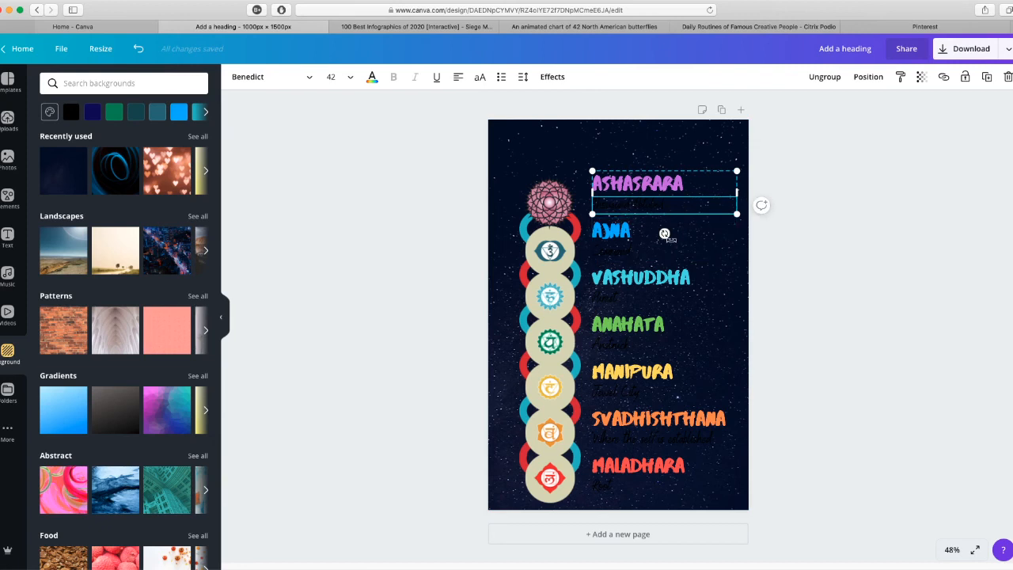
pyautogui.keyDown('shift'); pyautogui.click(639, 252); pyautogui.keyUp('shift')
pyautogui.keyDown('shift'); pyautogui.click(634, 276); pyautogui.keyUp('shift')
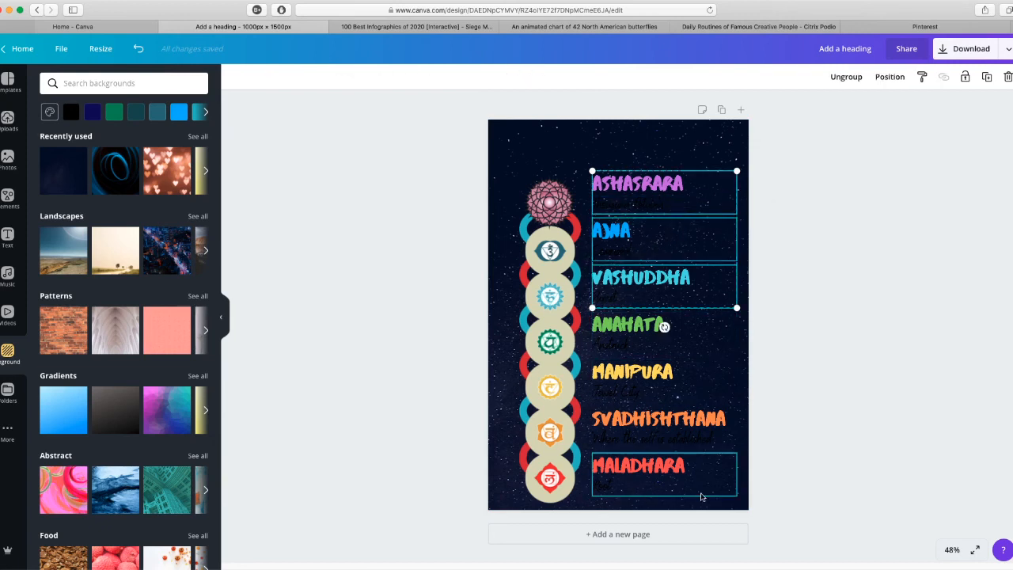
pyautogui.click(810, 252)
# - Ungroup all seven heading and subheading text groups at once
pyautogui.moveTo(804, 154); pyautogui.dragTo(646, 511)
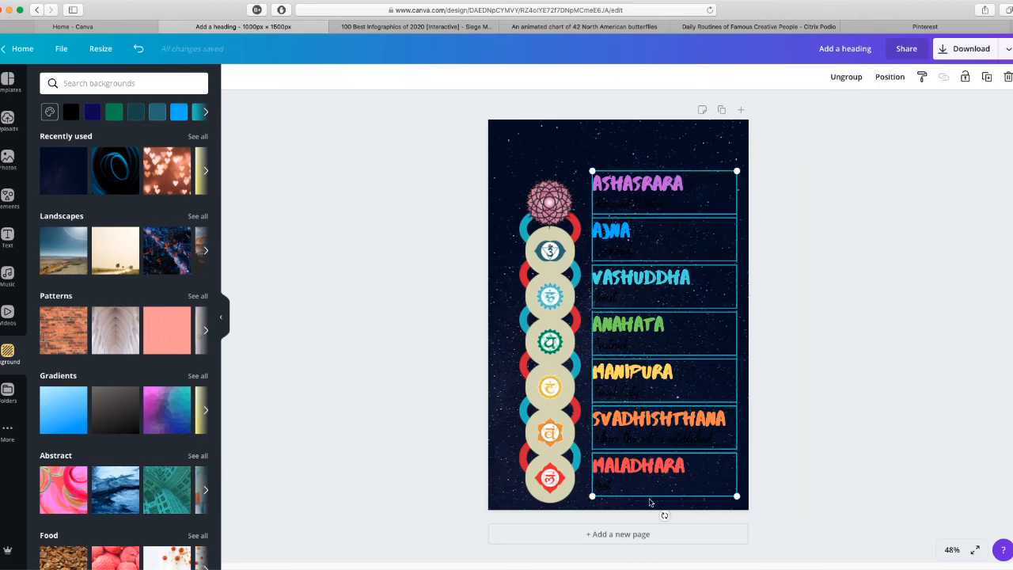
pyautogui.click(839, 76)
pyautogui.click(820, 255)
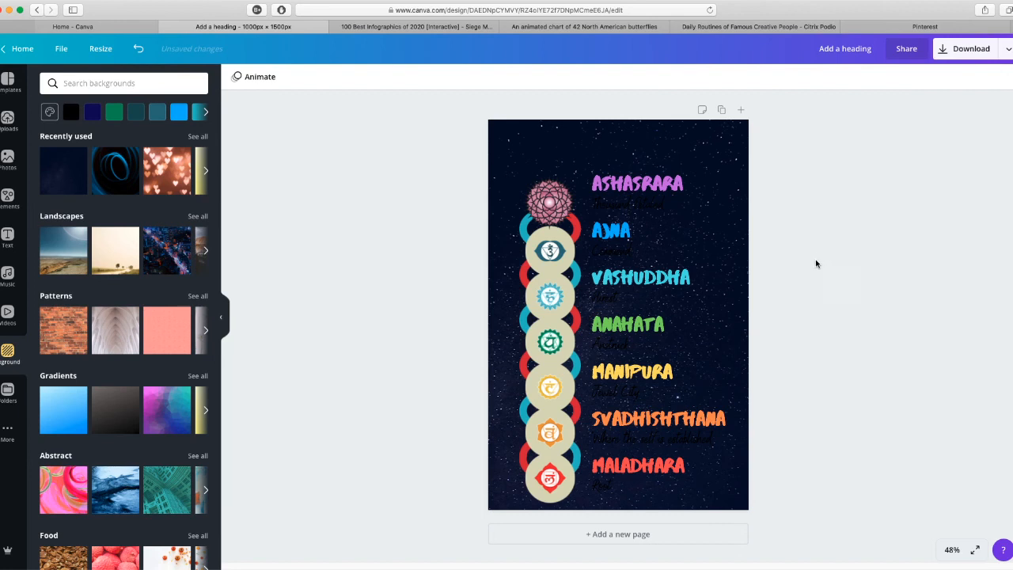
# - Color all seven subheadings, from "Thousand-Petaled" down to "Root", light gray using the default colors
pyautogui.click(654, 202)
pyautogui.keyDown('shift'); pyautogui.click(619, 248); pyautogui.keyUp('shift')
pyautogui.keyDown('shift'); pyautogui.click(615, 301); pyautogui.keyUp('shift')
pyautogui.keyDown('shift'); pyautogui.click(628, 349); pyautogui.keyUp('shift')
pyautogui.keyDown('shift'); pyautogui.click(637, 395); pyautogui.keyUp('shift')
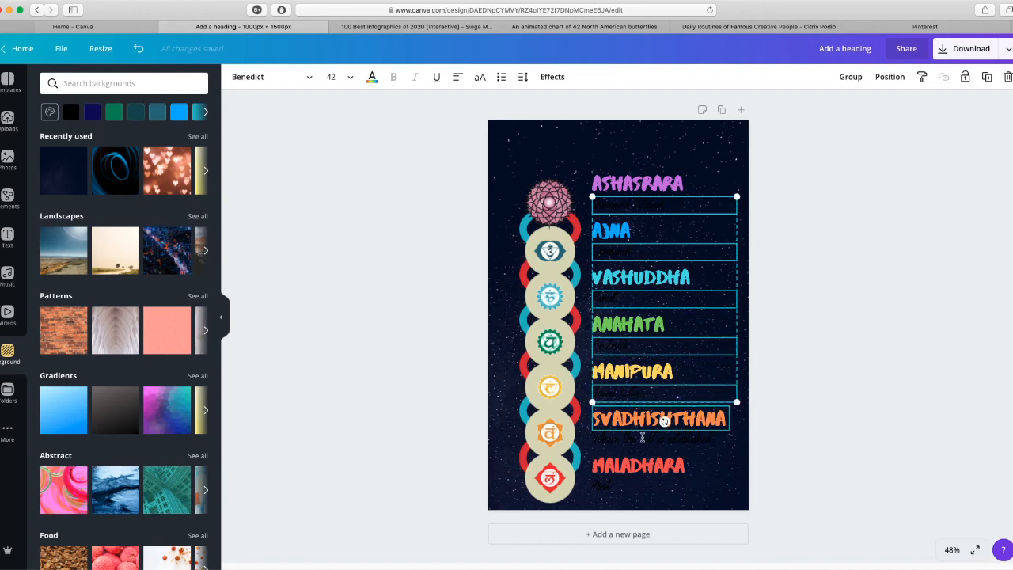
pyautogui.keyDown('shift'); pyautogui.click(636, 441); pyautogui.keyUp('shift')
pyautogui.keyDown('shift'); pyautogui.click(635, 488); pyautogui.keyUp('shift')
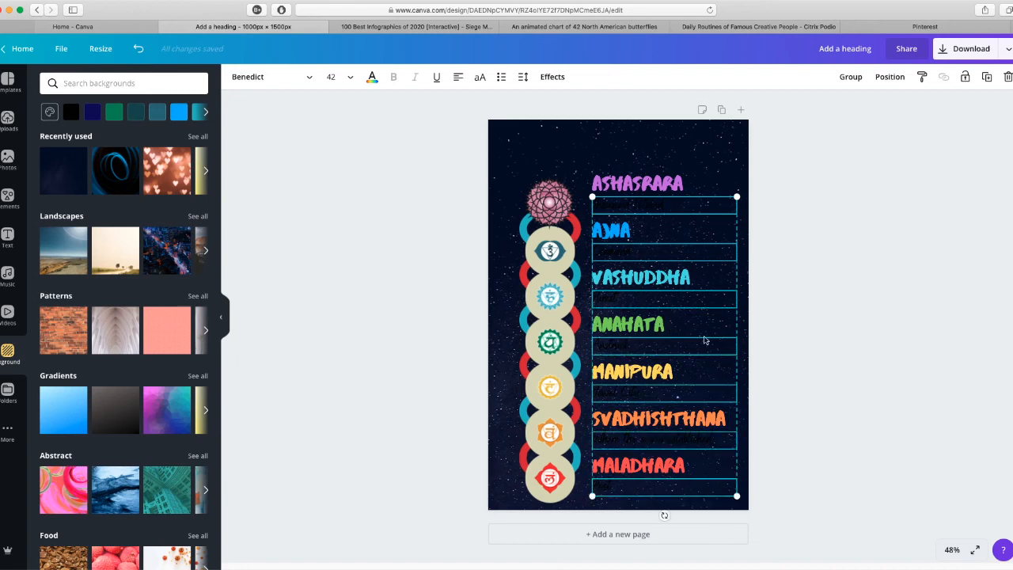
pyautogui.click(372, 77)
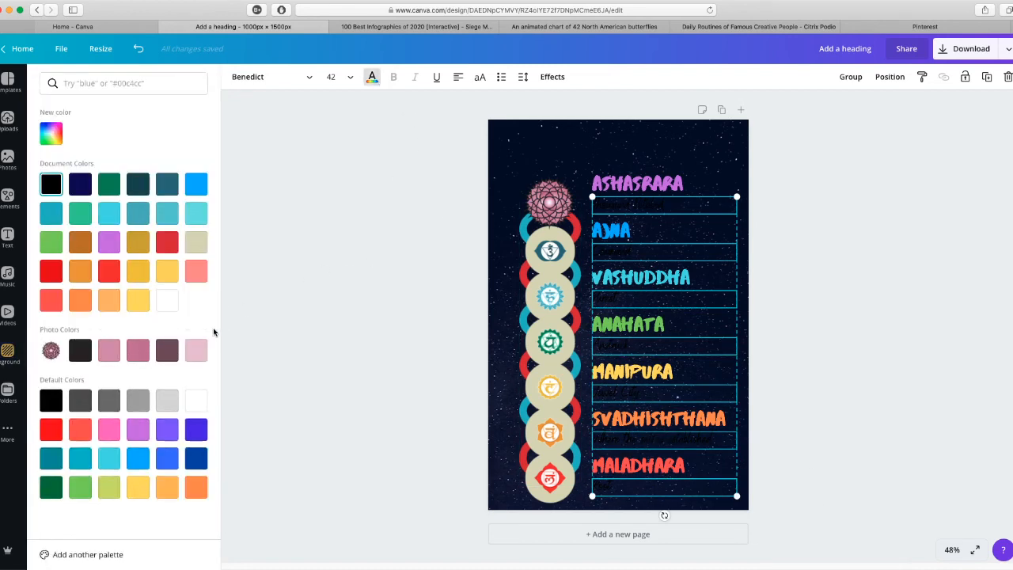
pyautogui.click(165, 400)
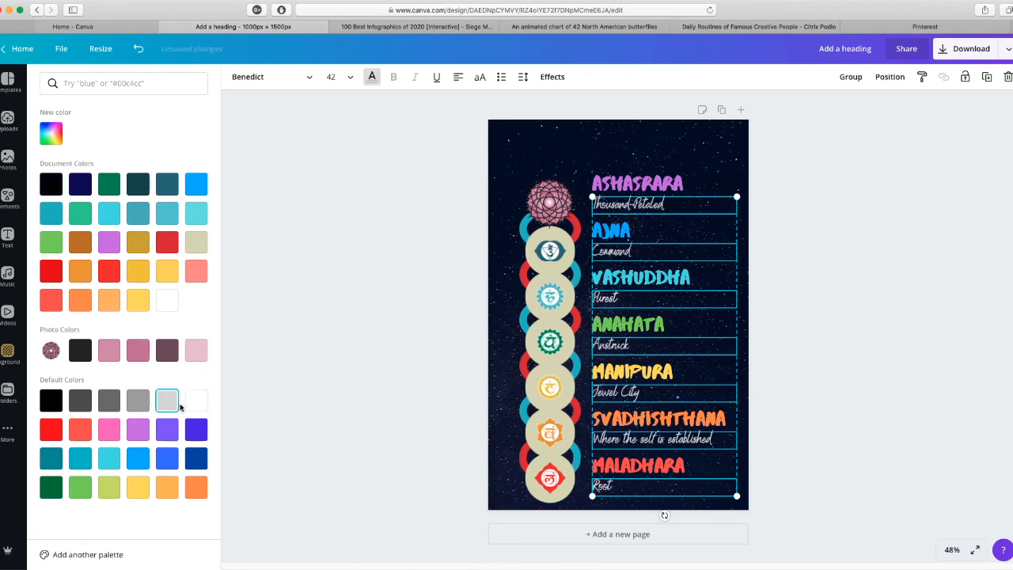
pyautogui.click(932, 287)
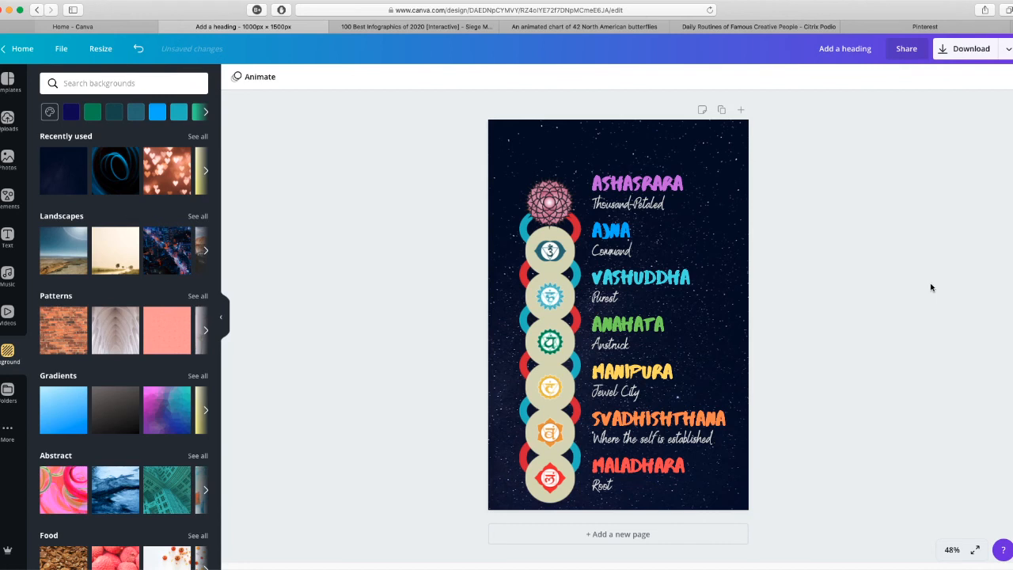
# - Enlarge the double helix together with its seven chakra symbols to about 245 × 1,306 px, extending it upward
pyautogui.click(550, 296)
pyautogui.moveTo(475, 168); pyautogui.dragTo(554, 528)
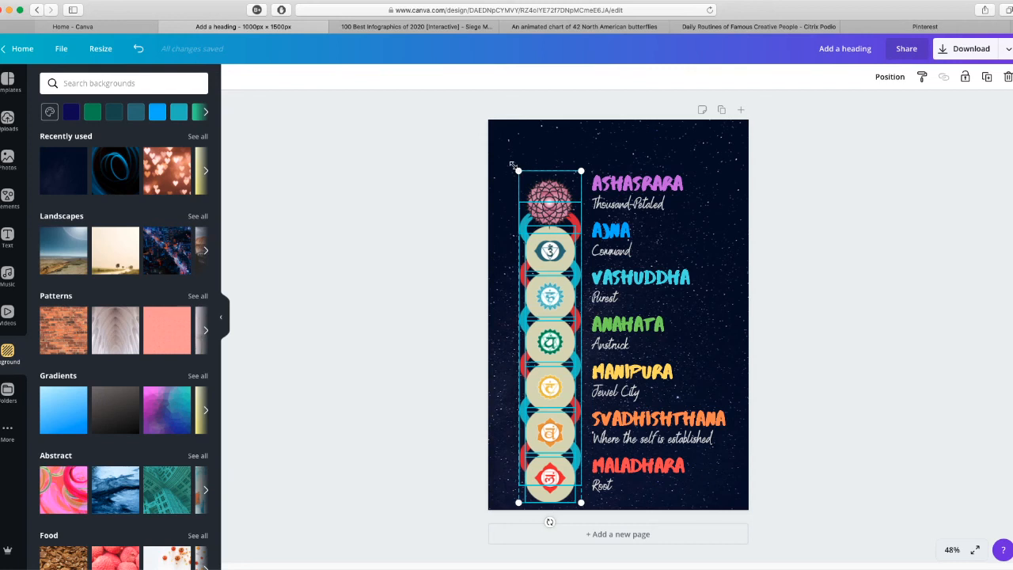
pyautogui.moveTo(511, 164); pyautogui.dragTo(513, 161)
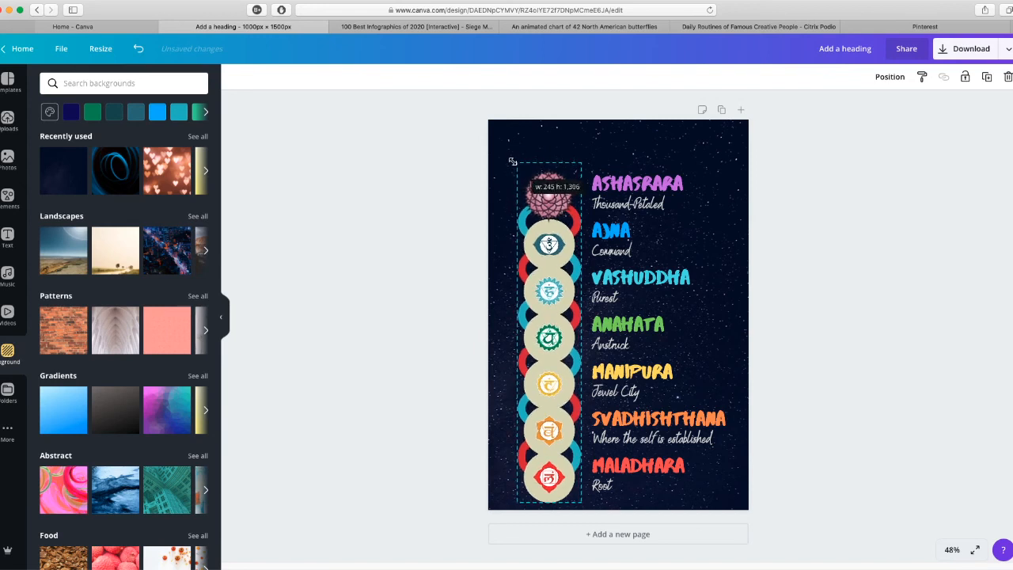
pyautogui.moveTo(935, 303); pyautogui.dragTo(939, 305)
pyautogui.click(937, 307)
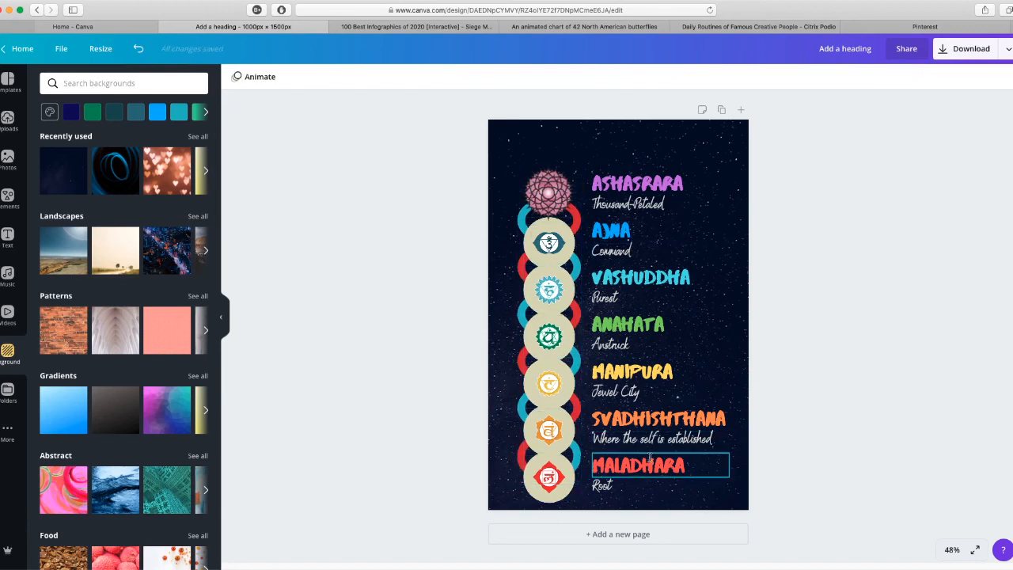
# - Add a new heading text box and place it at the top of the page above the chakra column
pyautogui.click(22, 246)
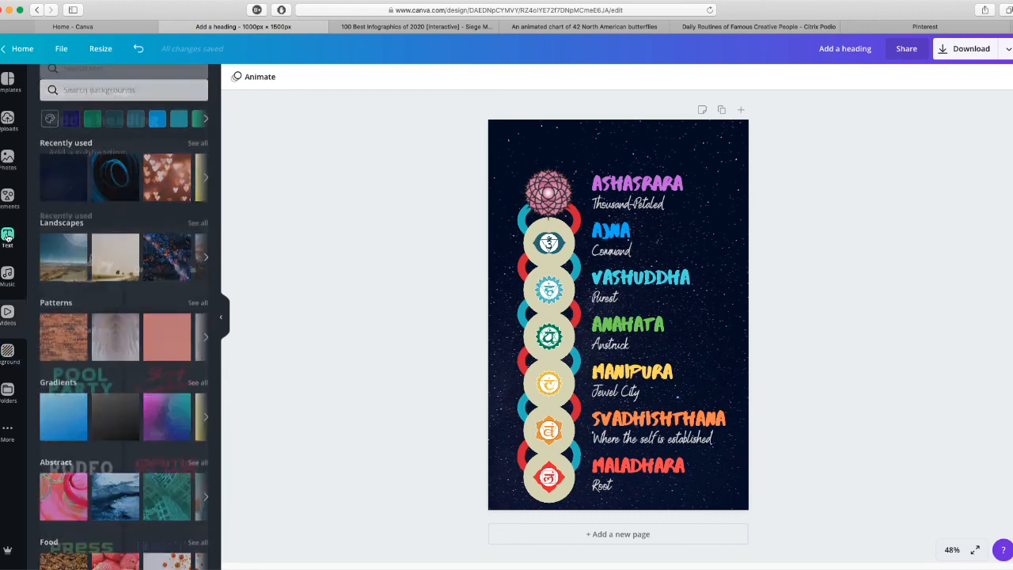
pyautogui.click(123, 135)
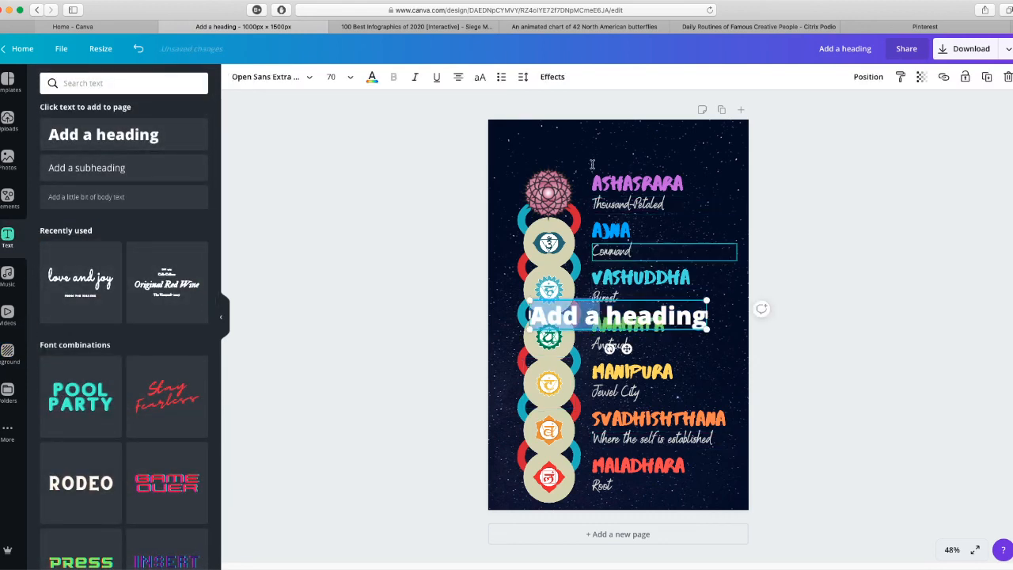
pyautogui.click(848, 351)
pyautogui.moveTo(694, 307); pyautogui.dragTo(682, 152)
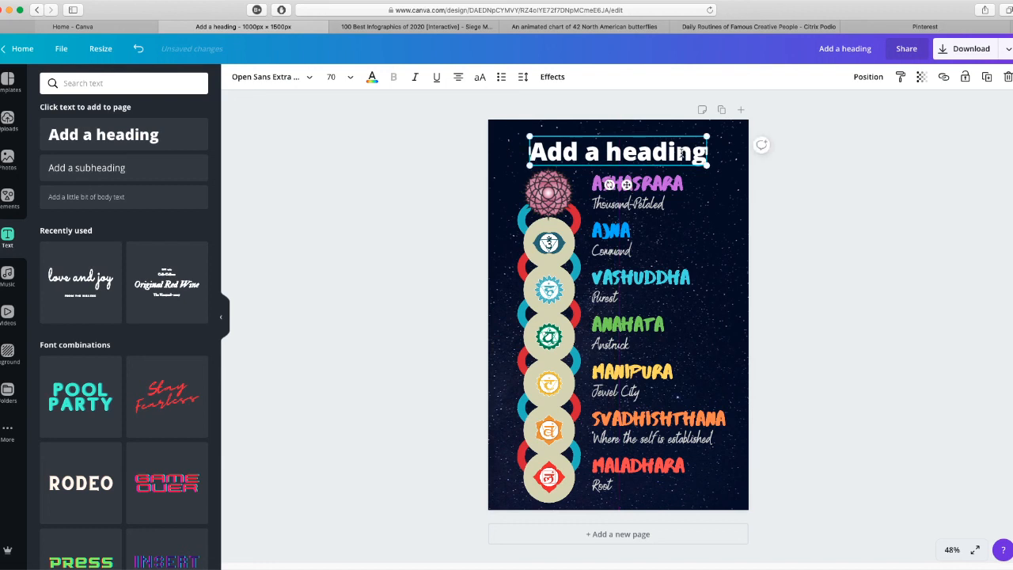
# - Add the neon green "CHEERS!" font combination to the page
pyautogui.scroll(-2, 158, 356)
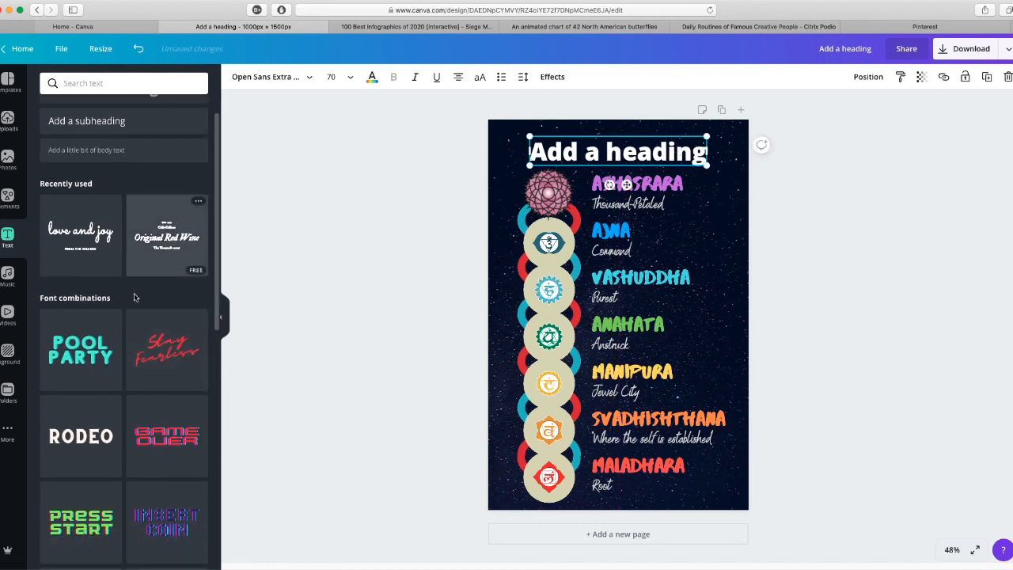
pyautogui.scroll(-15, 143, 333)
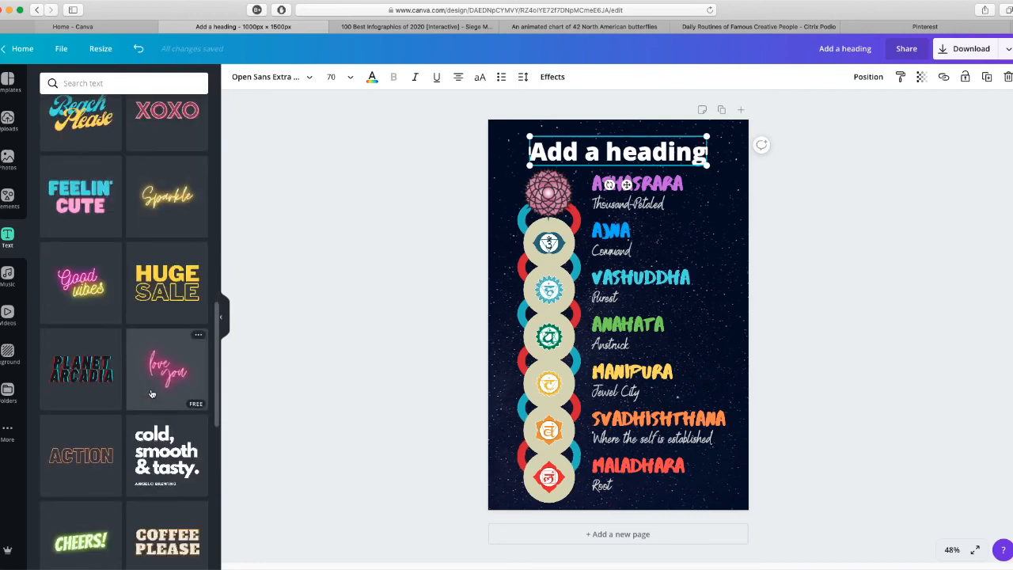
pyautogui.scroll(-10, 152, 393)
pyautogui.scroll(-10, 153, 393)
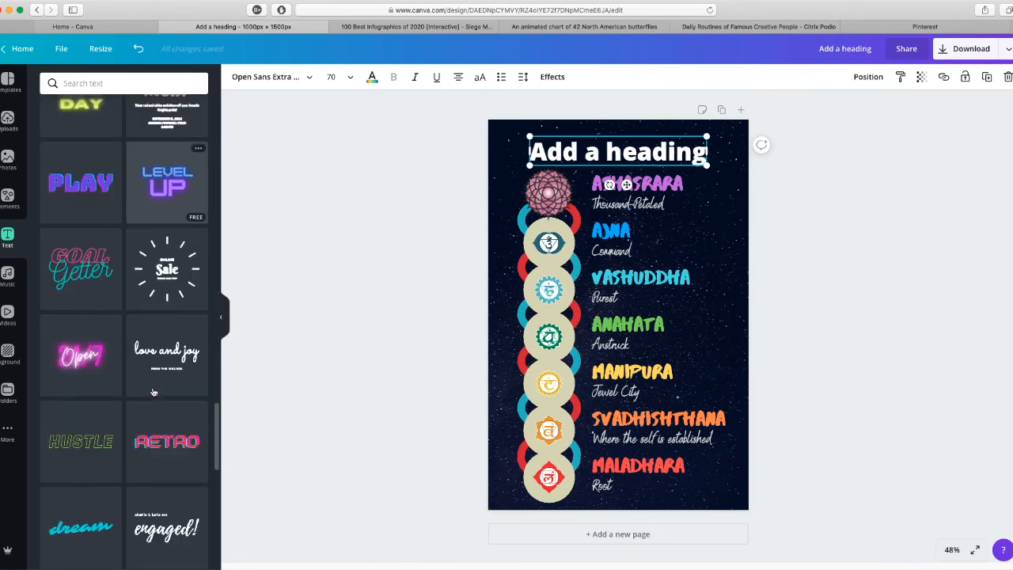
pyautogui.scroll(-7, 154, 392)
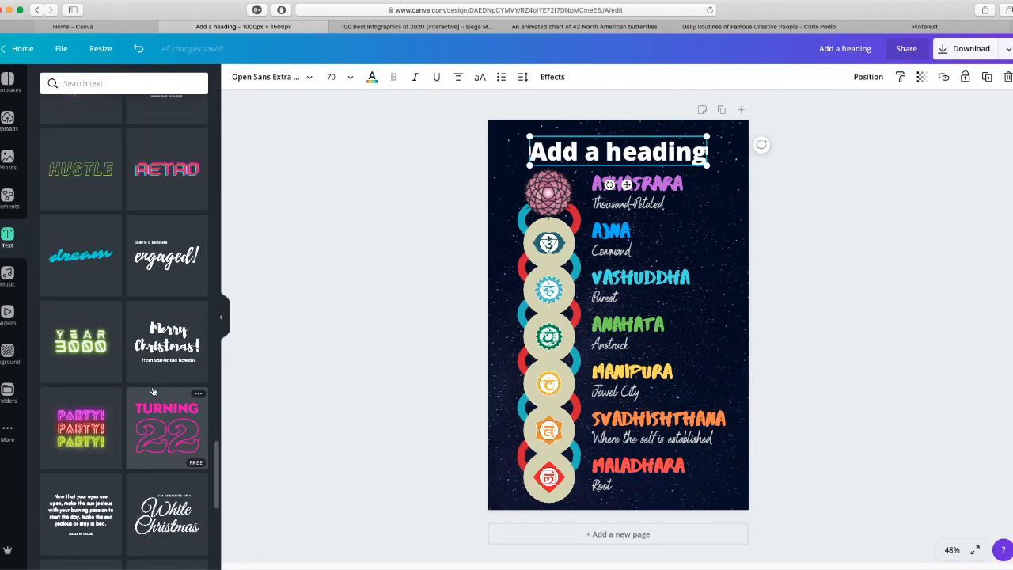
pyautogui.scroll(-12, 154, 392)
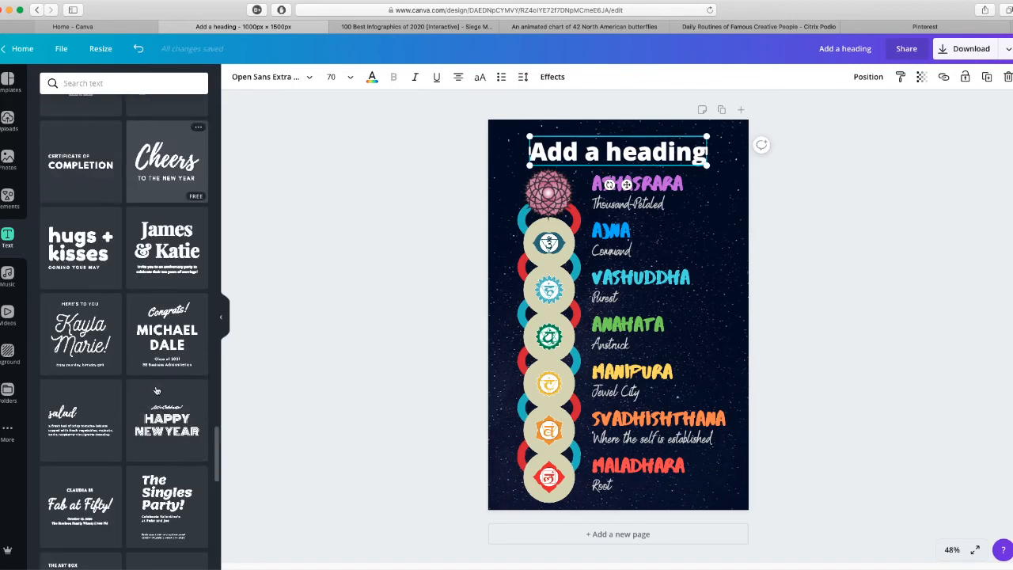
pyautogui.scroll(-5, 156, 391)
pyautogui.scroll(-3, 157, 391)
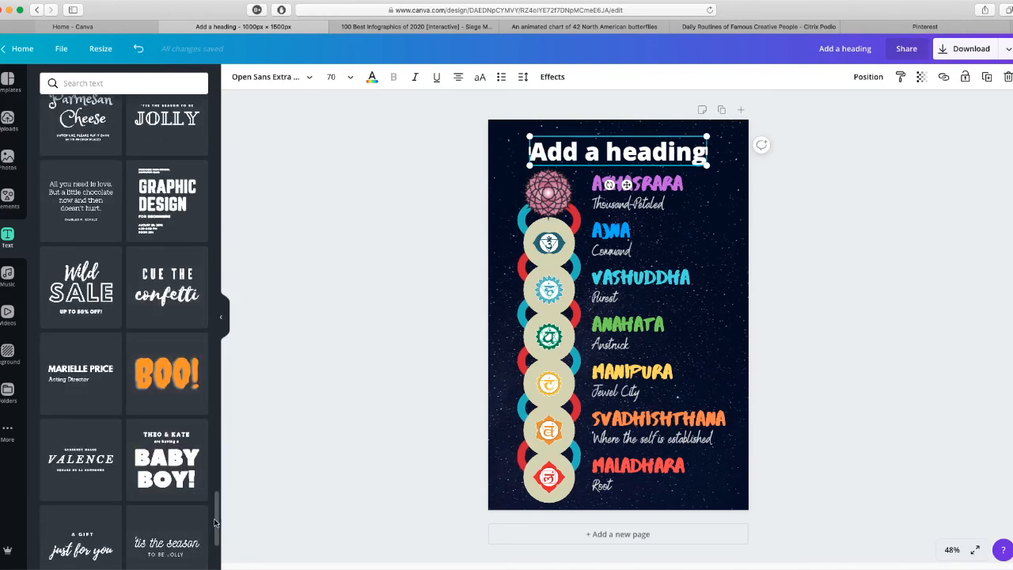
pyautogui.scroll(15, 214, 523)
pyautogui.scroll(5, 214, 523)
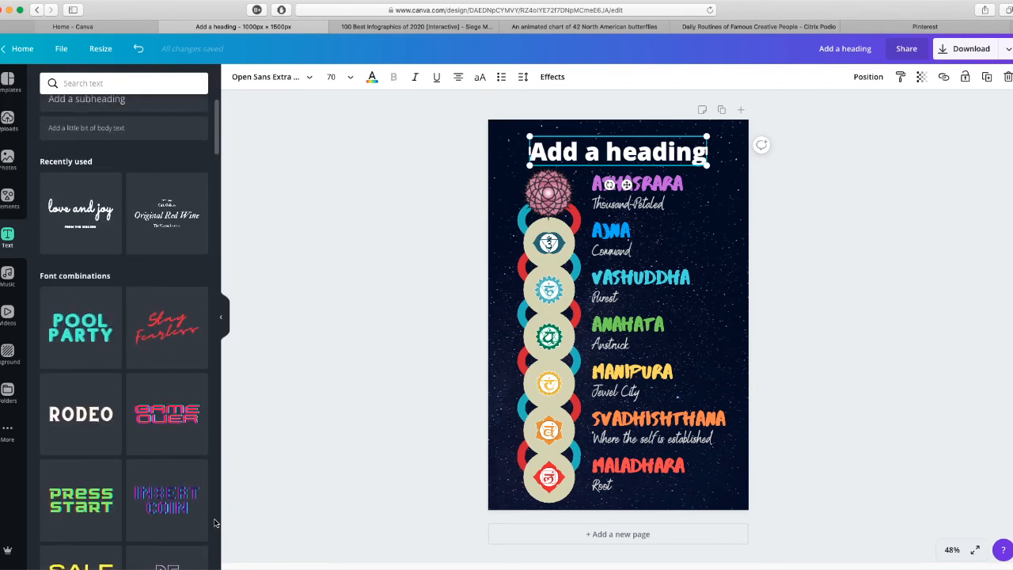
pyautogui.scroll(-5, 214, 522)
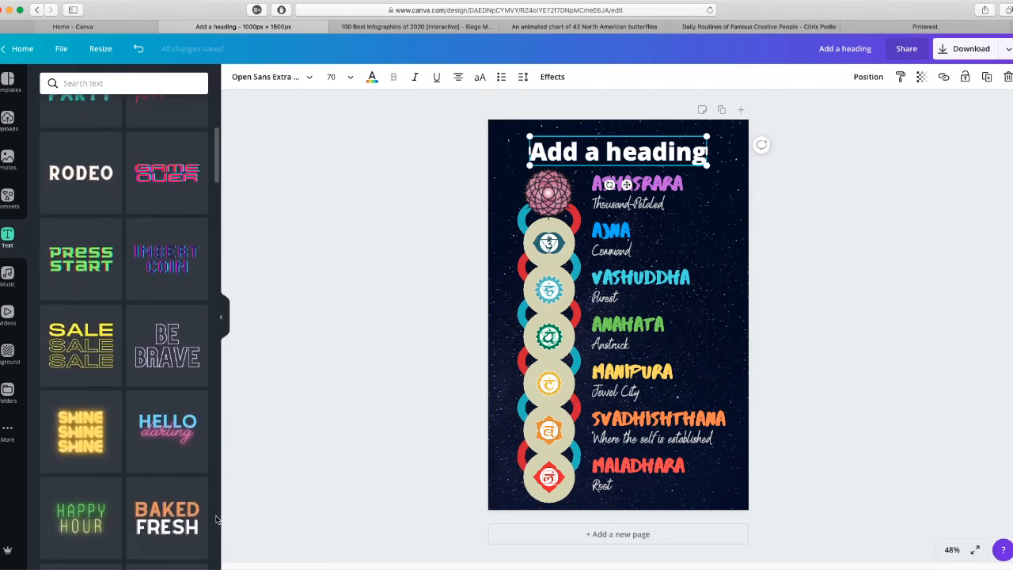
pyautogui.scroll(-2, 216, 519)
pyautogui.scroll(-3, 215, 519)
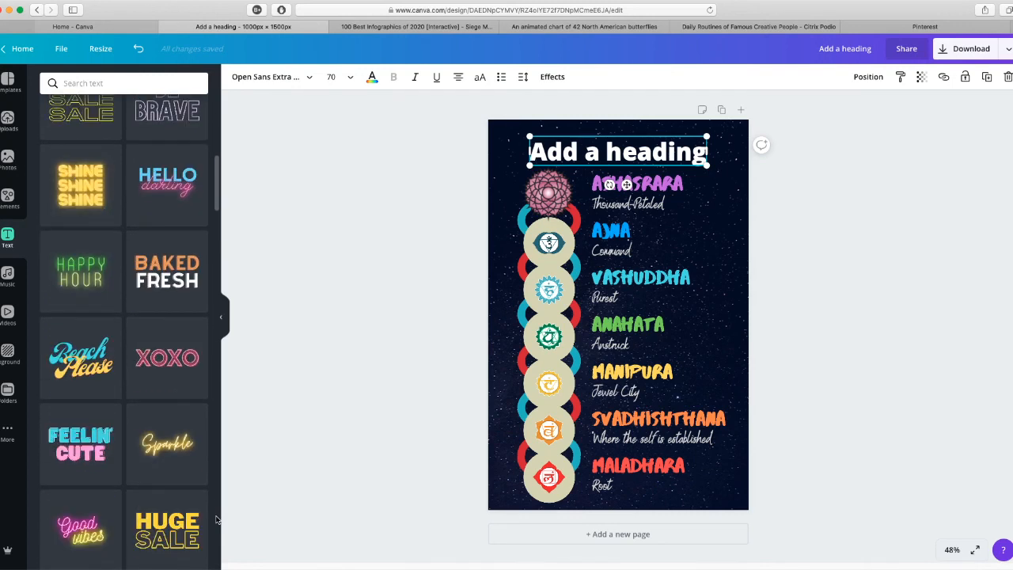
pyautogui.scroll(-3, 182, 500)
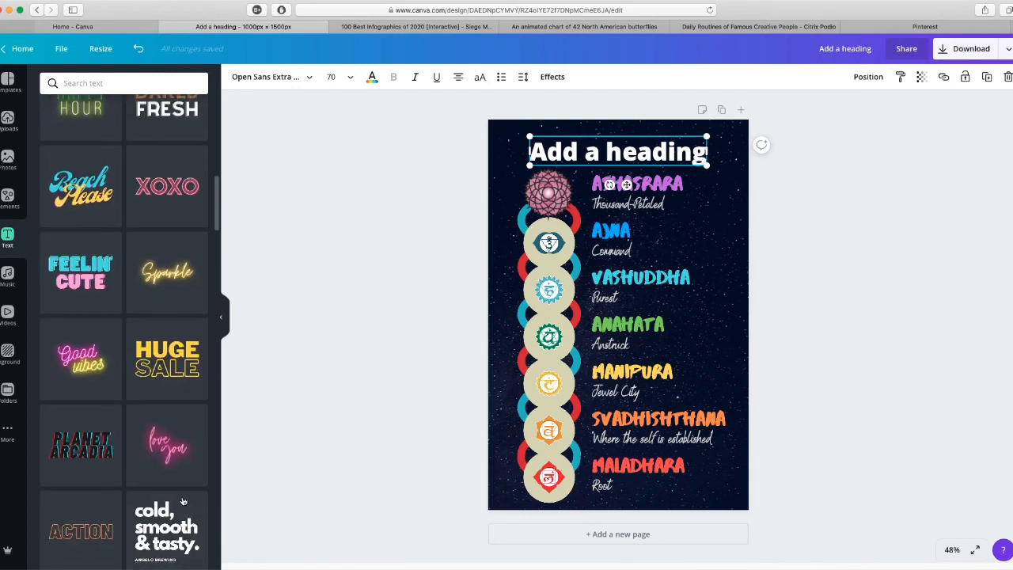
pyautogui.scroll(-2, 182, 502)
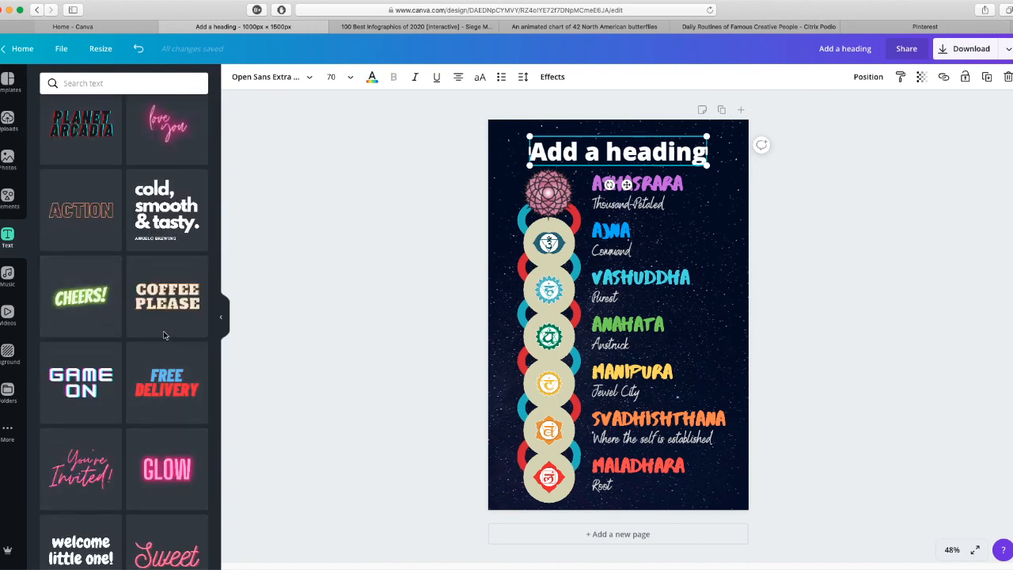
pyautogui.click(87, 305)
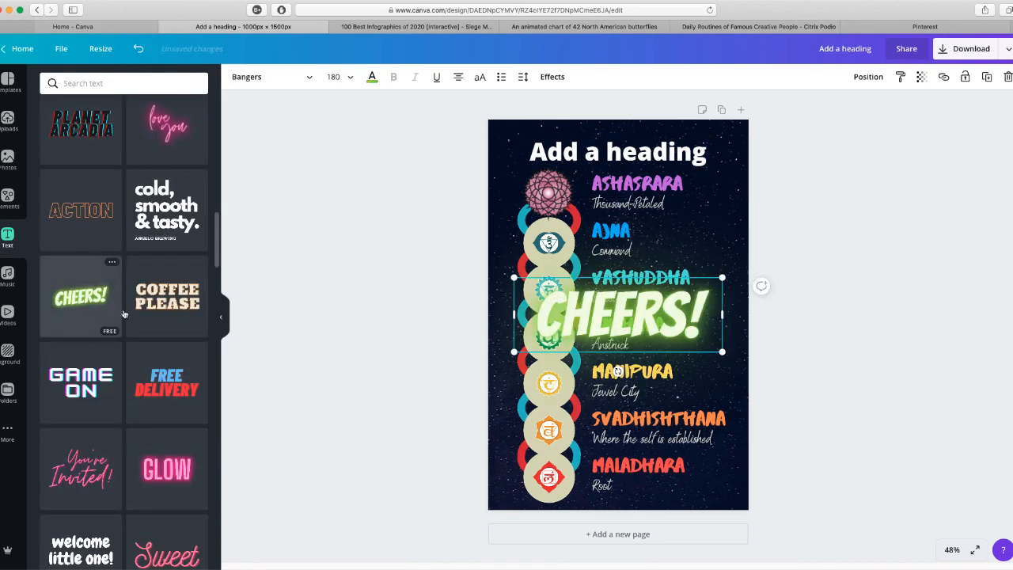
# - Replace the neon "CHEERS!" text with "CHAKRA NAMES" and delete the leftover "Add a heading" placeholder
pyautogui.doubleClick(692, 312)
pyautogui.write('CHAKR')
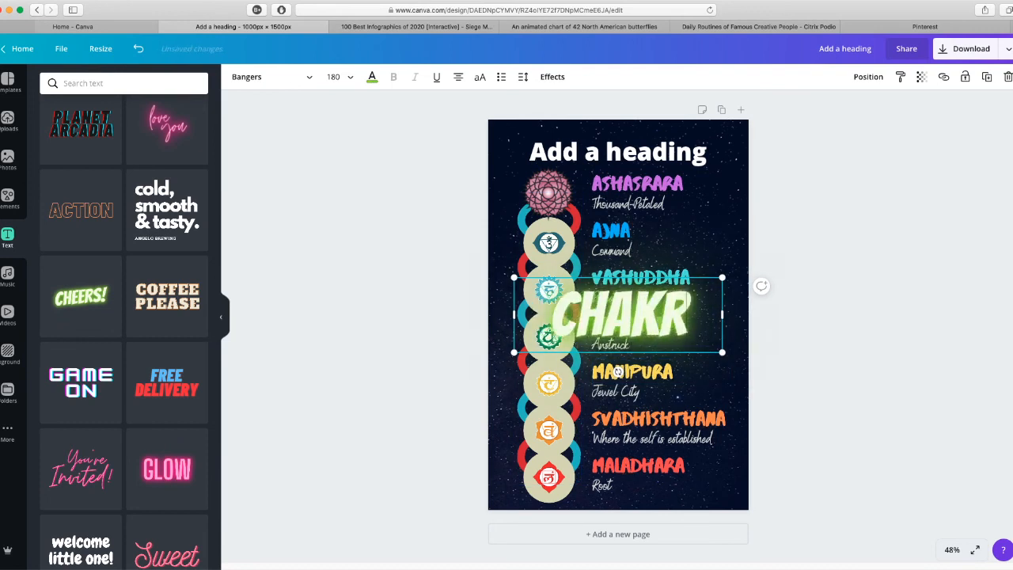
pyautogui.write('A NAMES')
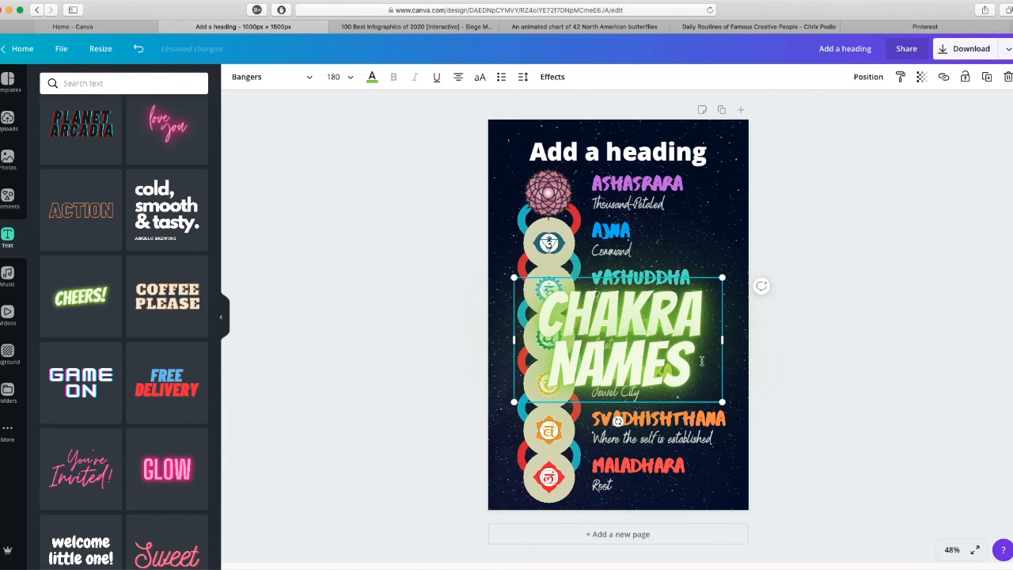
pyautogui.click(672, 151)
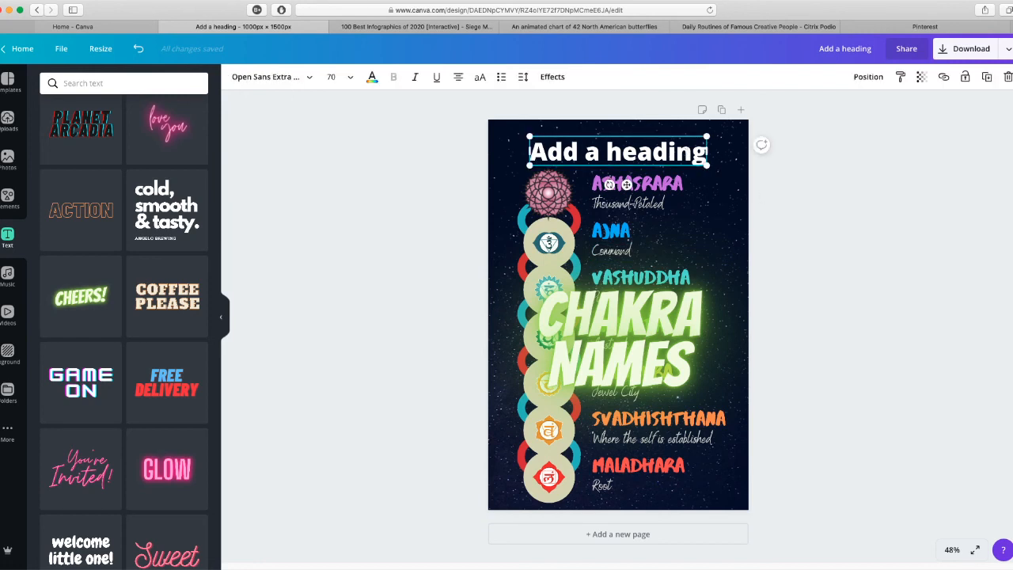
pyautogui.press('Delete')
pyautogui.press('super+a')
pyautogui.press('Delete')
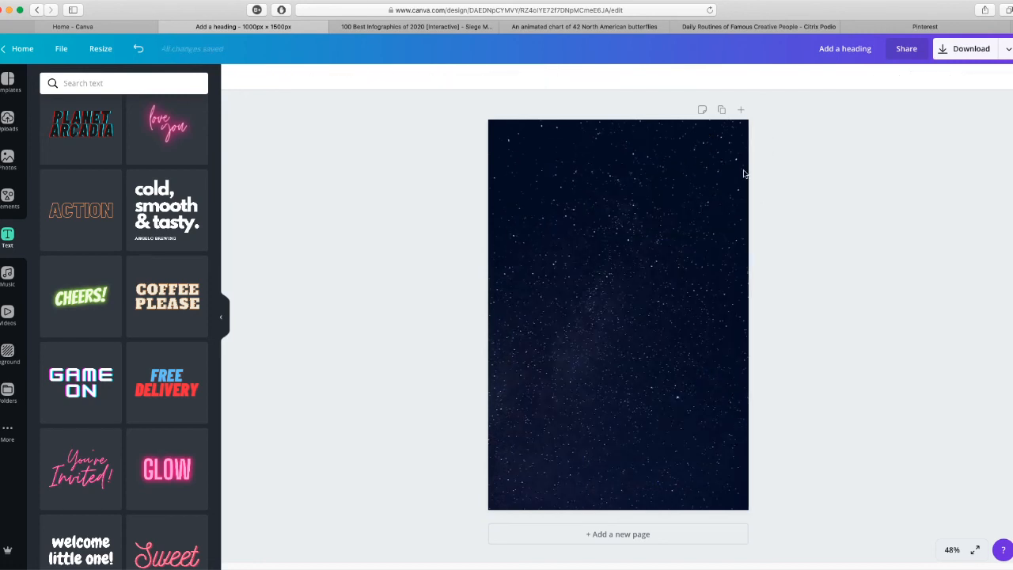
pyautogui.press('super+z')
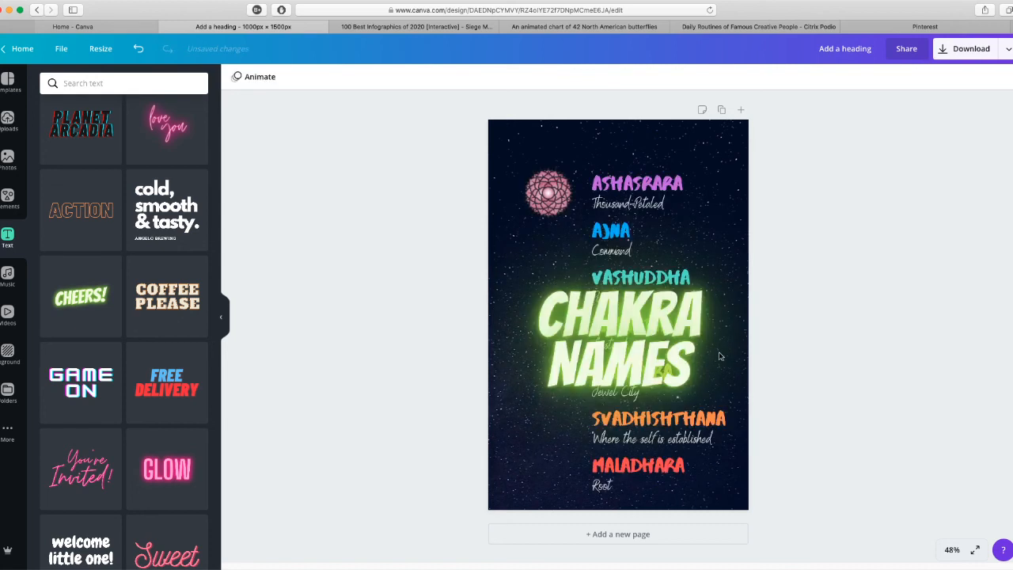
pyautogui.press('super+z')
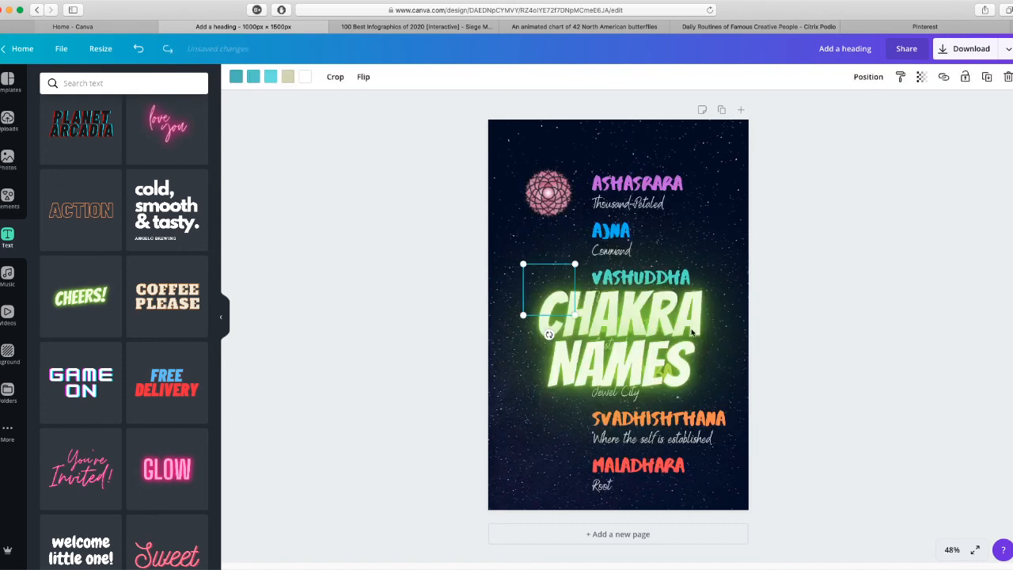
pyautogui.press('super+shift+z')
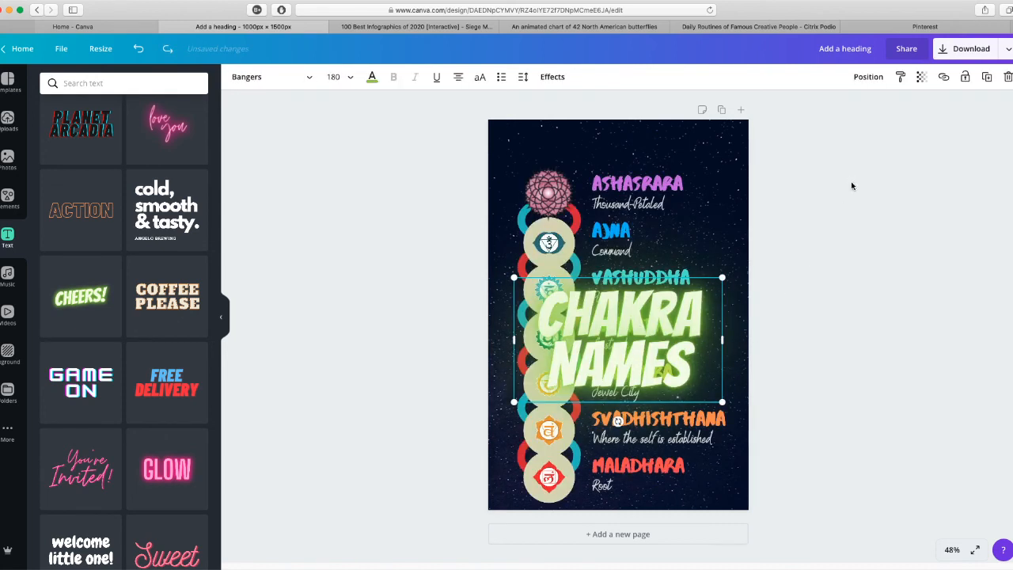
# - Move the "CHAKRA NAMES" title to the top of the page, fit it on one line and scale it to font size 107
pyautogui.moveTo(644, 284); pyautogui.dragTo(644, 139)
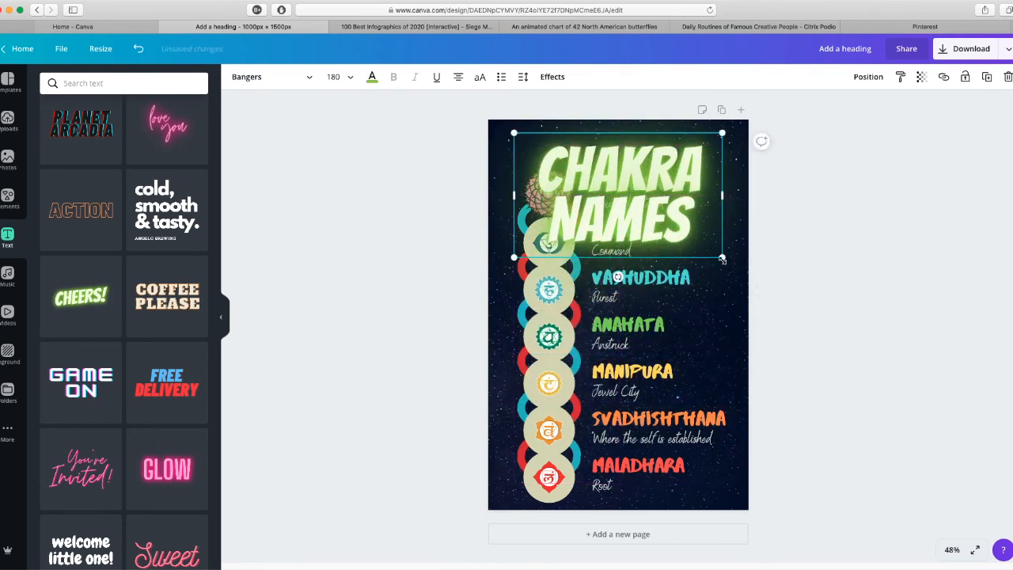
pyautogui.moveTo(722, 258); pyautogui.dragTo(669, 185)
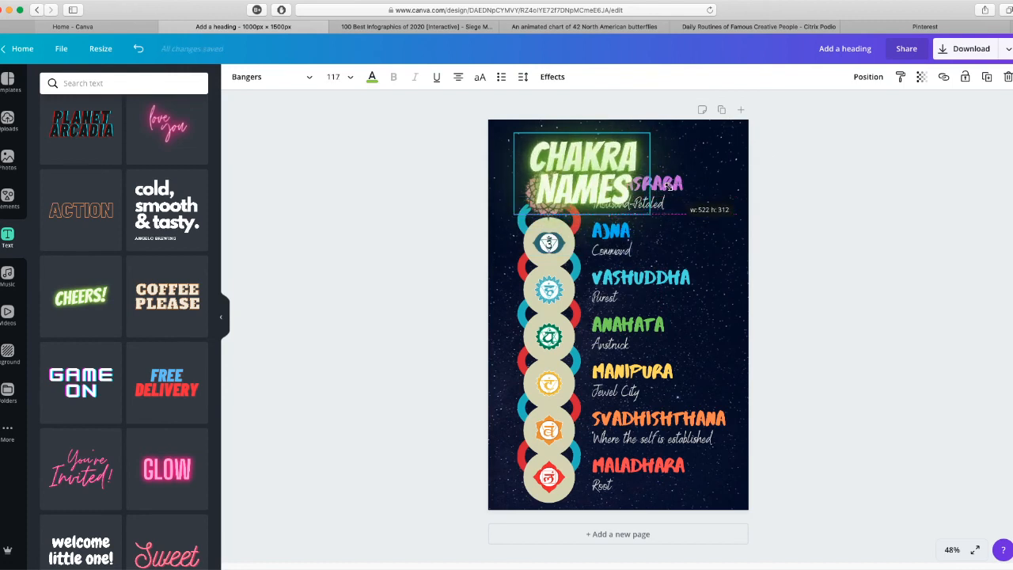
pyautogui.moveTo(669, 185); pyautogui.dragTo(670, 182)
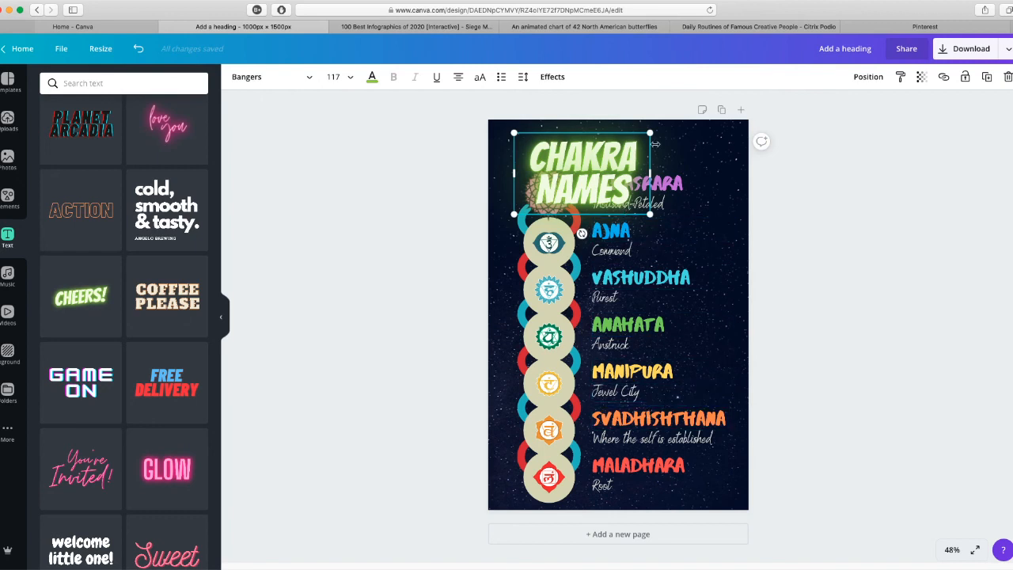
pyautogui.moveTo(650, 173); pyautogui.dragTo(742, 168)
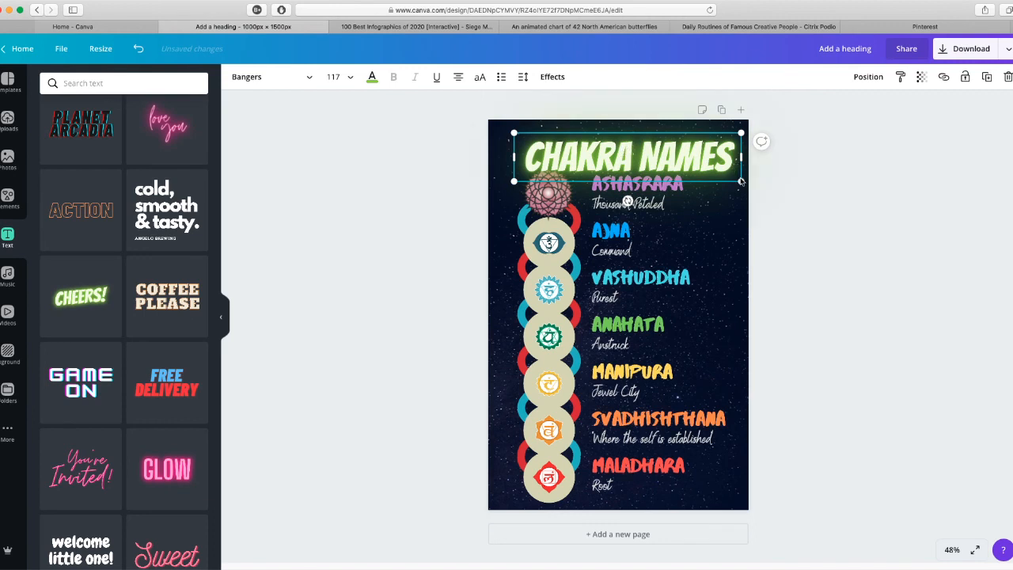
pyautogui.moveTo(740, 179); pyautogui.dragTo(722, 177)
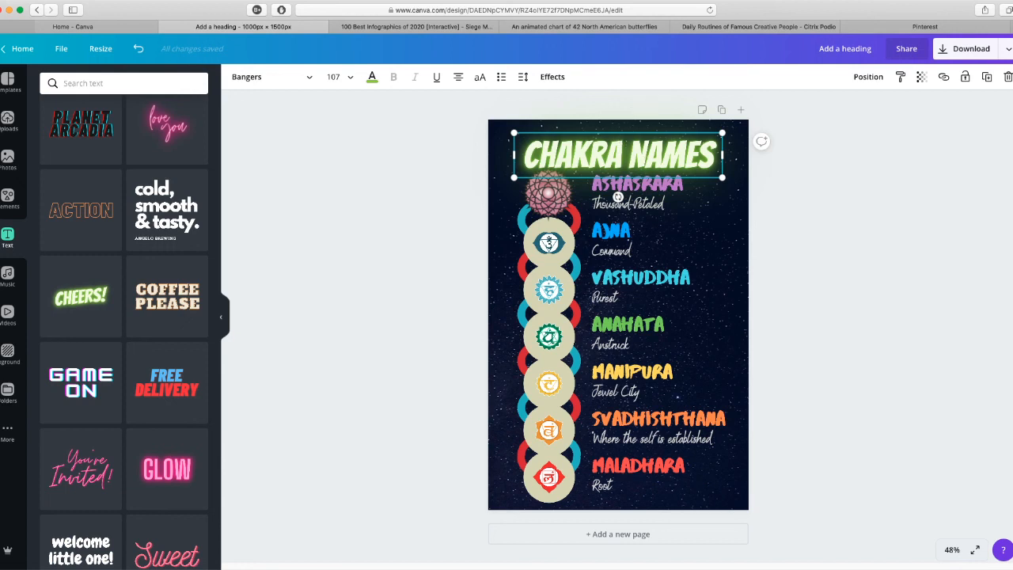
# - Nudge the "CHAKRA NAMES" title slightly upward and centre it above the lotus symbol and the first chakra label
pyautogui.click(845, 221)
pyautogui.click(687, 160)
pyautogui.press('Up')
pyautogui.moveTo(619, 196); pyautogui.dragTo(622, 189)
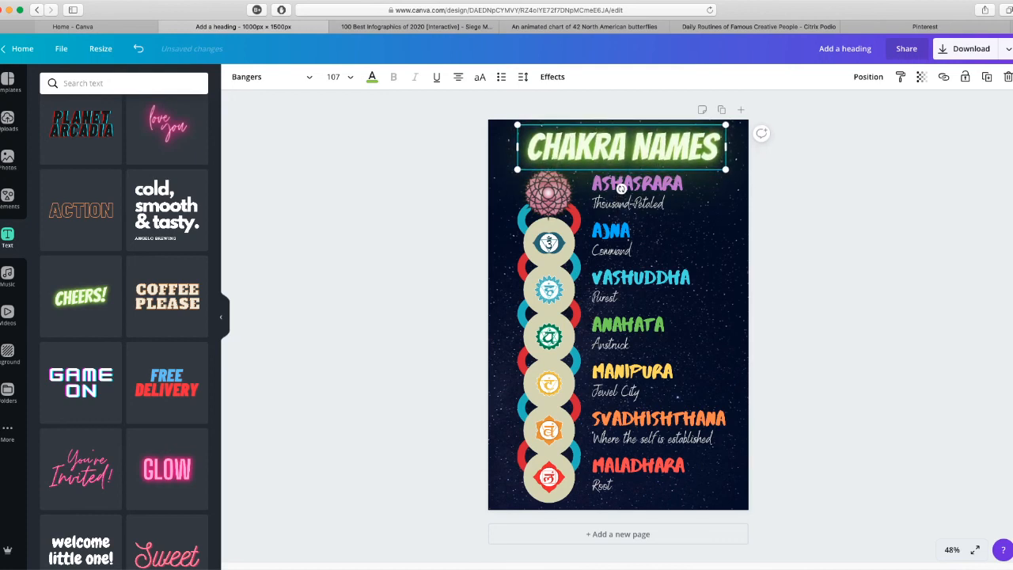
pyautogui.click(1003, 374)
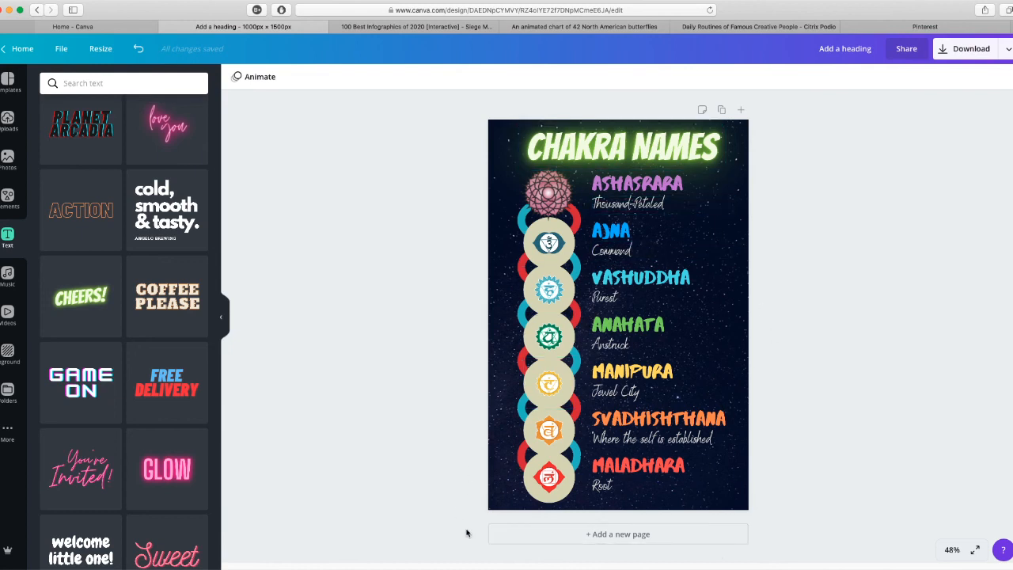
# - Try to apply the Radiate glitch effect to the starry background image
pyautogui.click(494, 496)
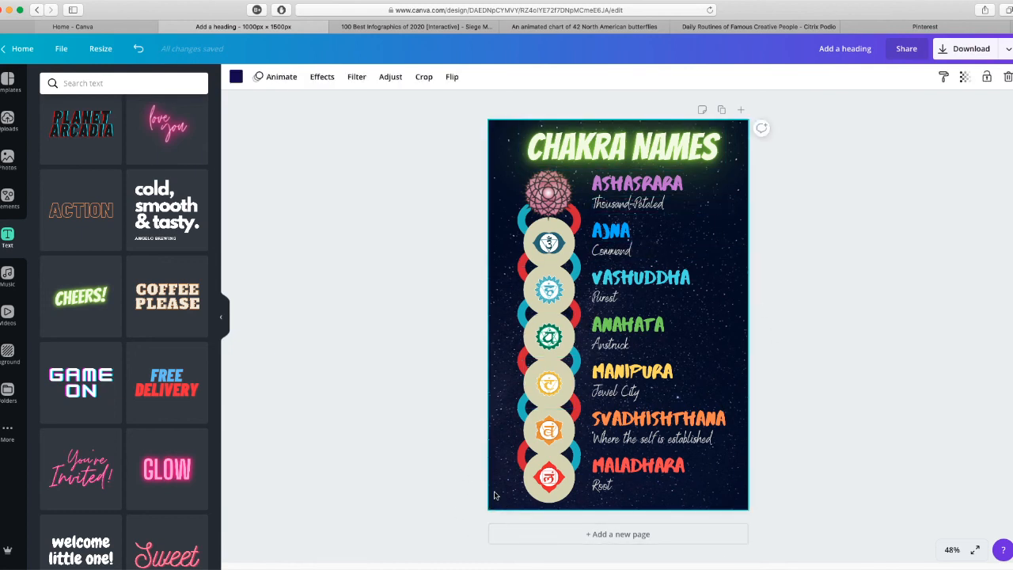
pyautogui.click(322, 77)
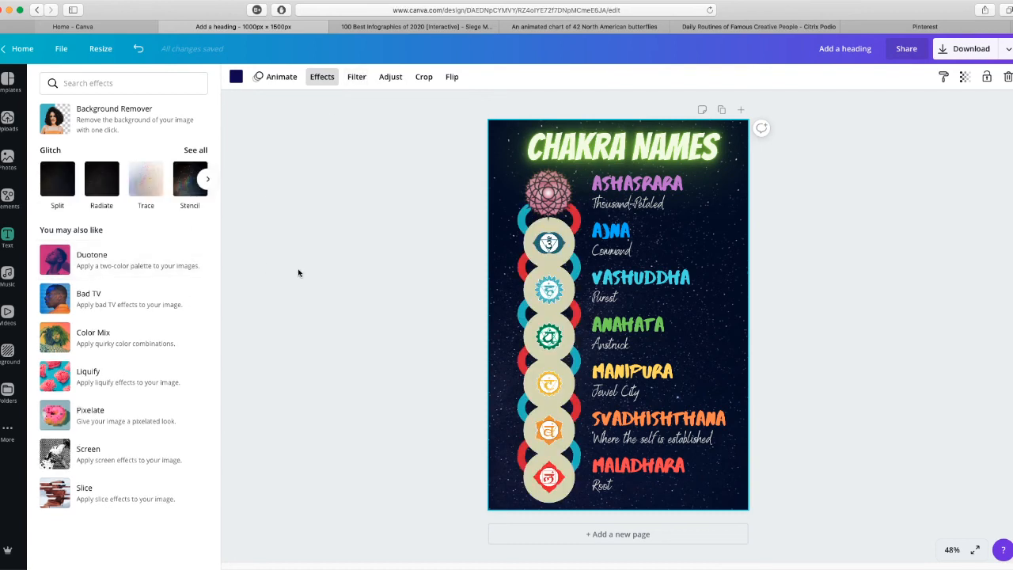
pyautogui.click(206, 180)
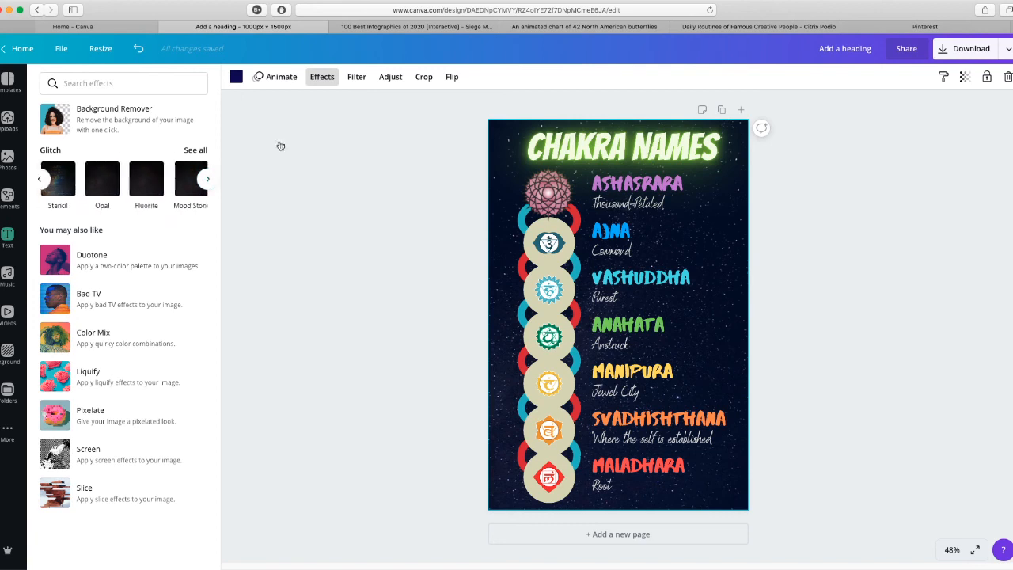
pyautogui.click(44, 181)
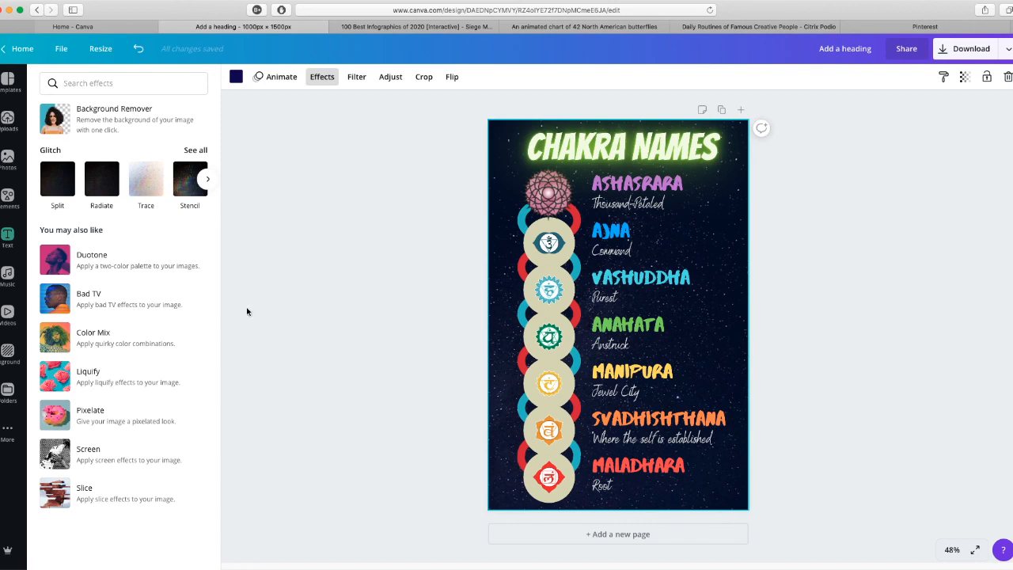
pyautogui.click(110, 179)
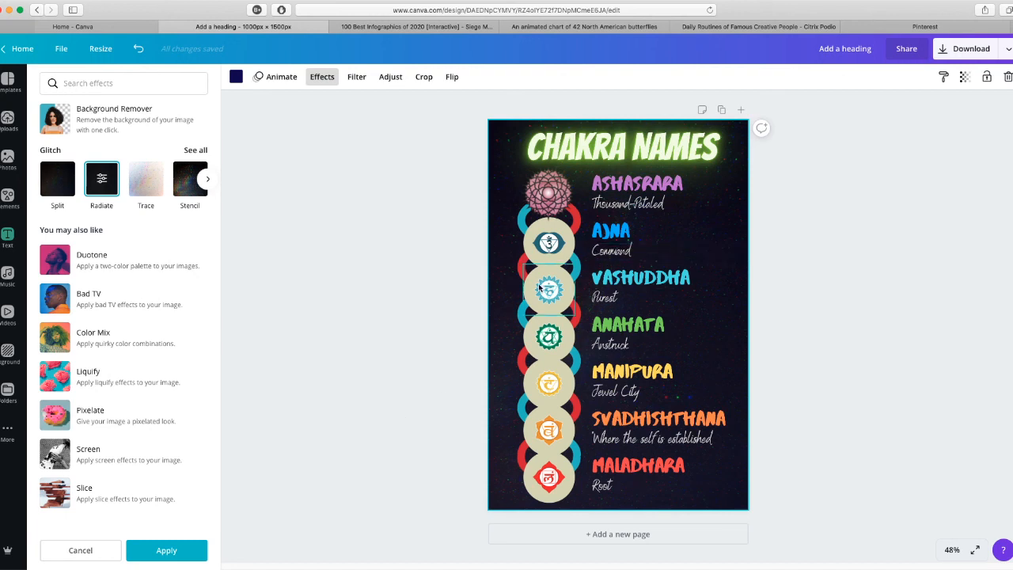
# - Recolor the "CHAKRA NAMES" title to the light pink from the lotus photo colors
pyautogui.click(667, 138)
pyautogui.doubleClick(668, 138)
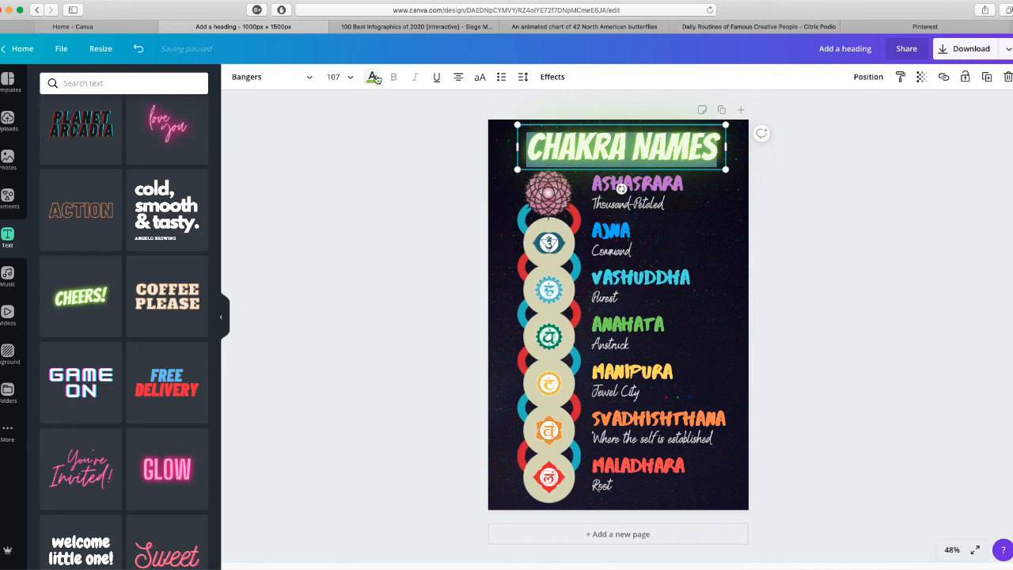
pyautogui.click(376, 80)
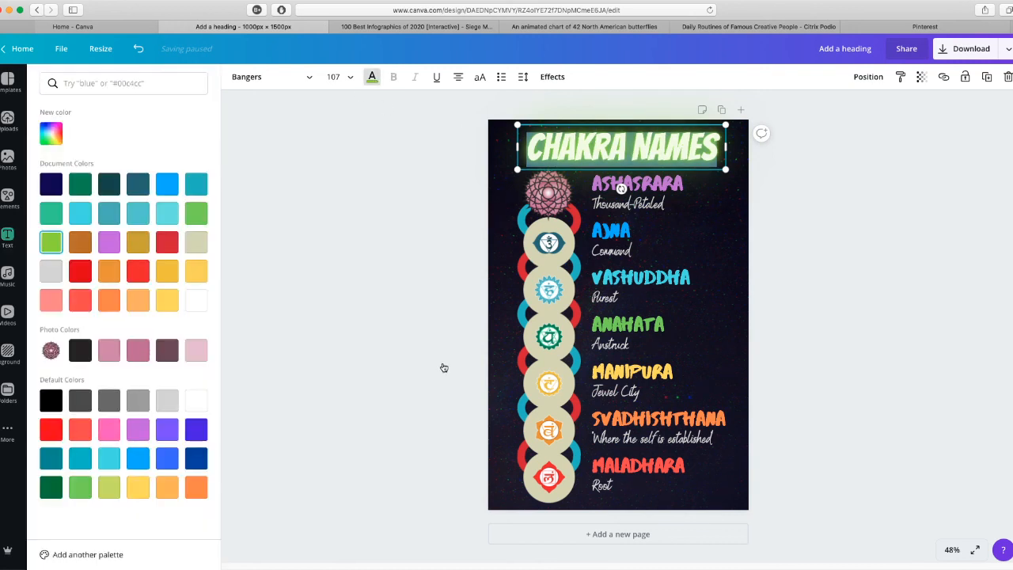
pyautogui.click(373, 80)
pyautogui.click(370, 79)
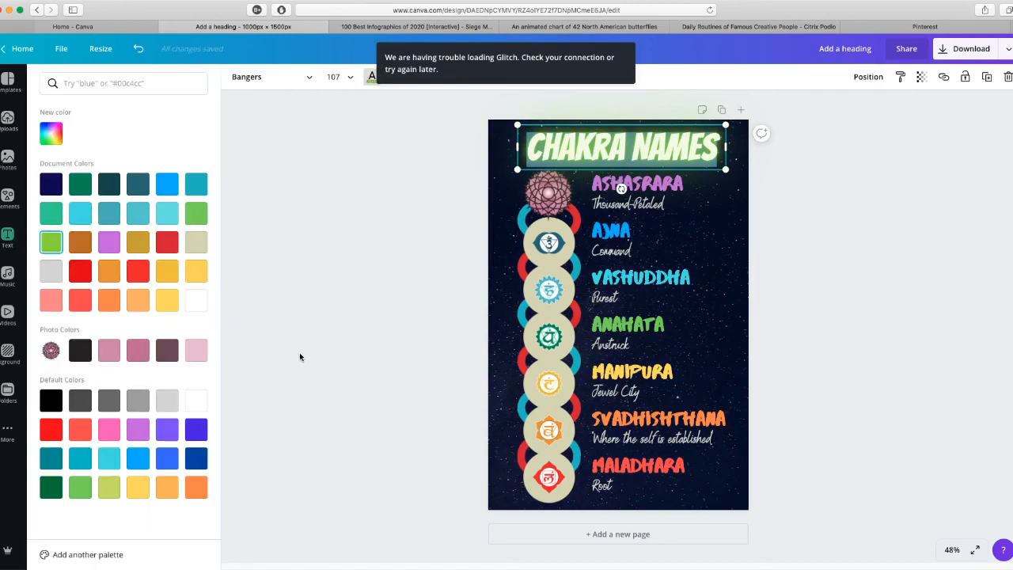
pyautogui.click(199, 354)
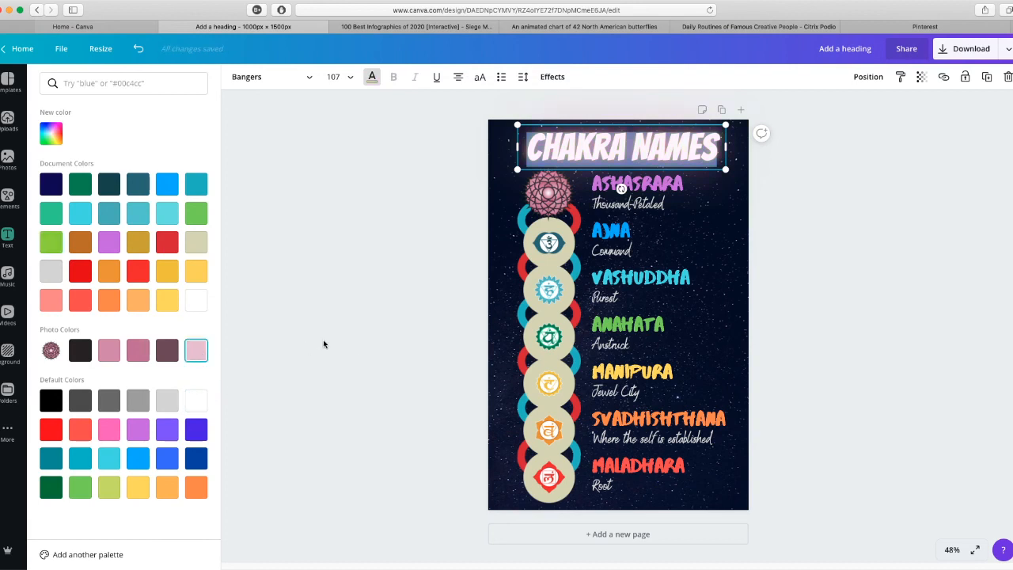
pyautogui.press('Escape')
pyautogui.click(870, 318)
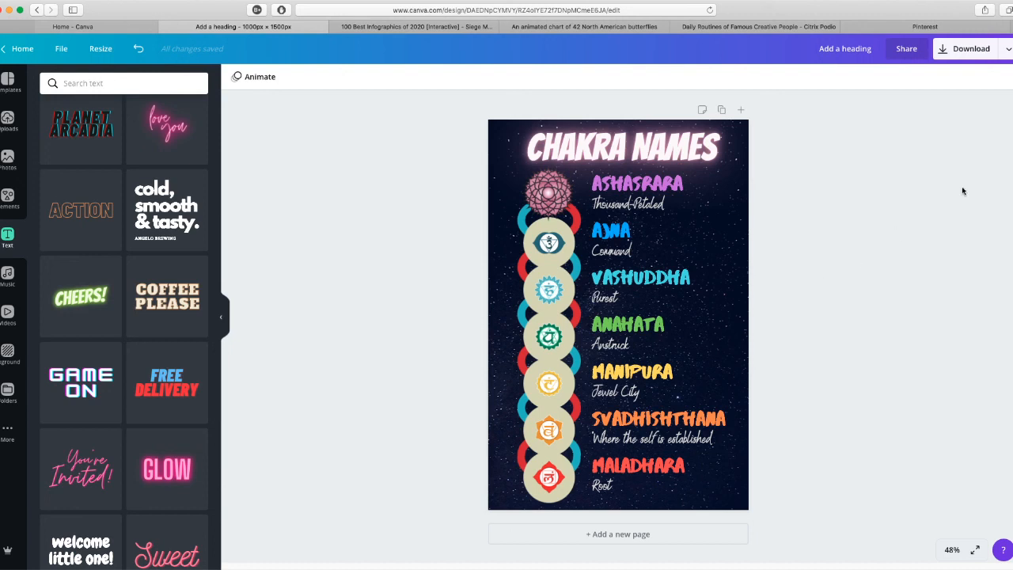
# - Download the infographic as a PNG at 1× size, 1000 × 1500 px
pyautogui.click(967, 52)
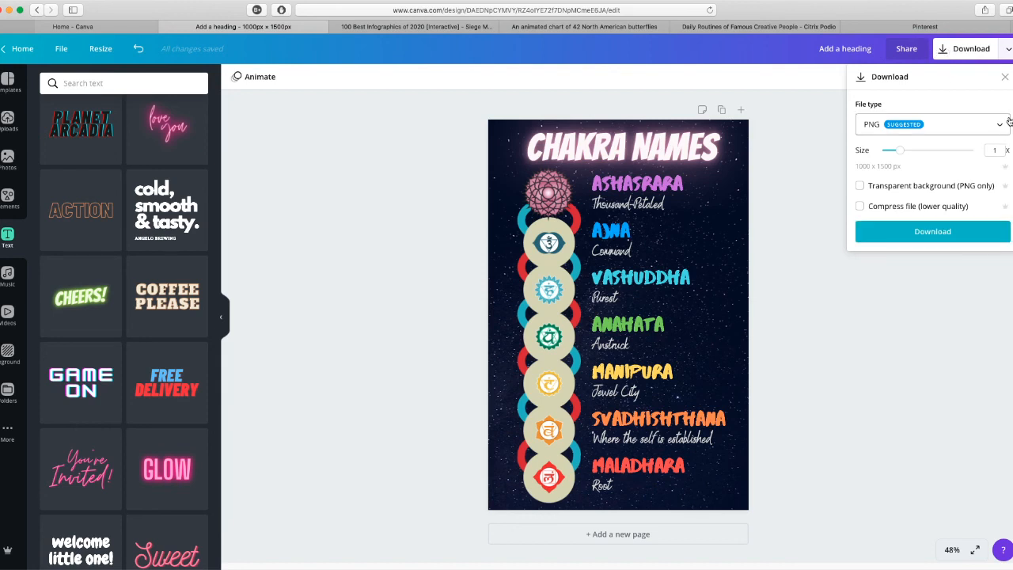
pyautogui.click(999, 127)
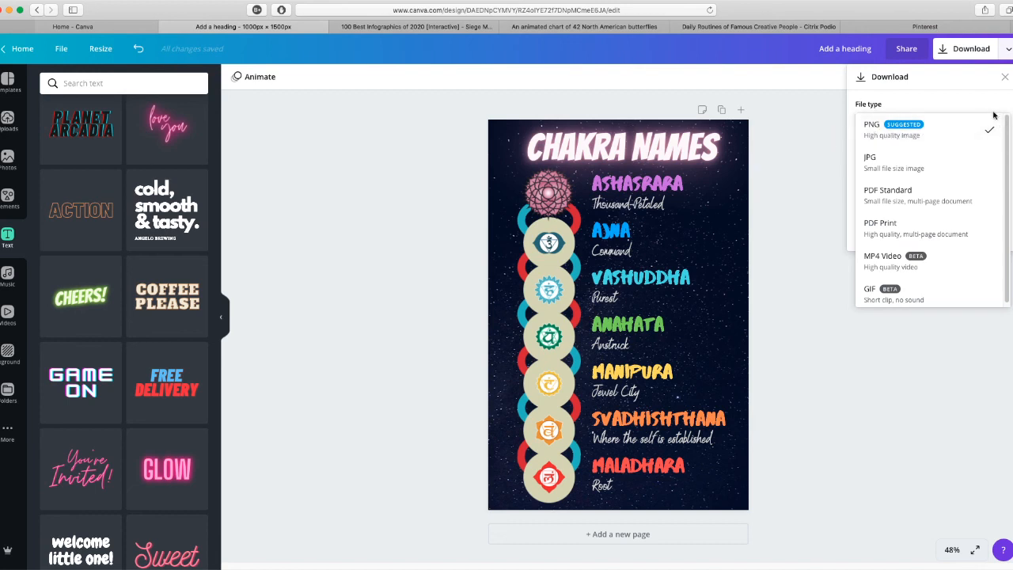
pyautogui.click(936, 101)
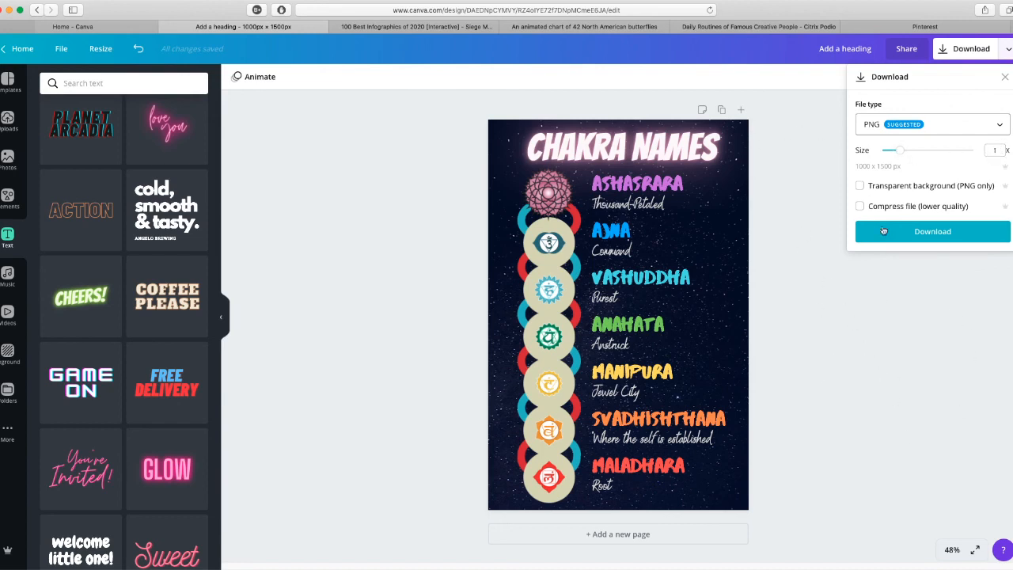
pyautogui.click(933, 232)
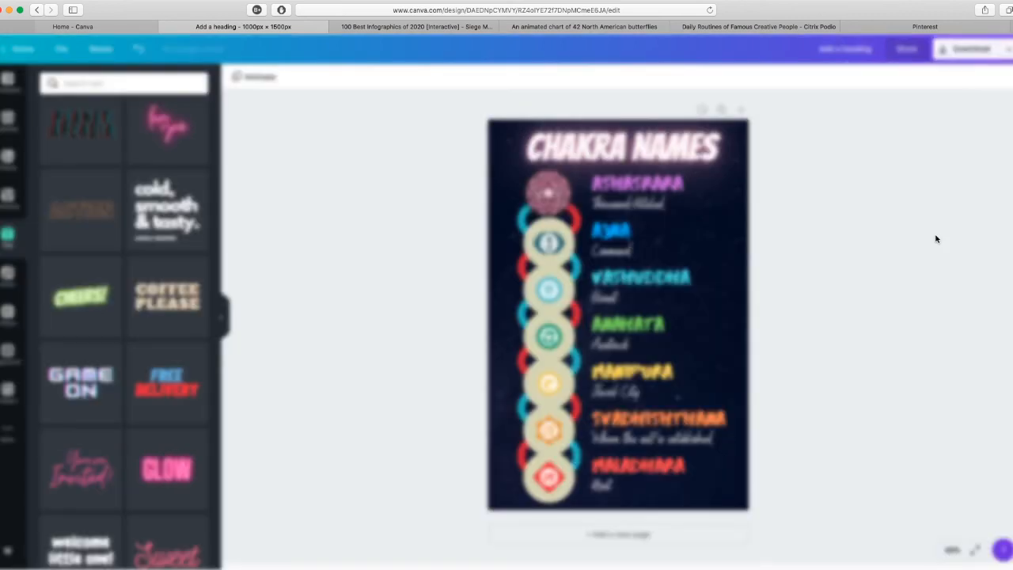